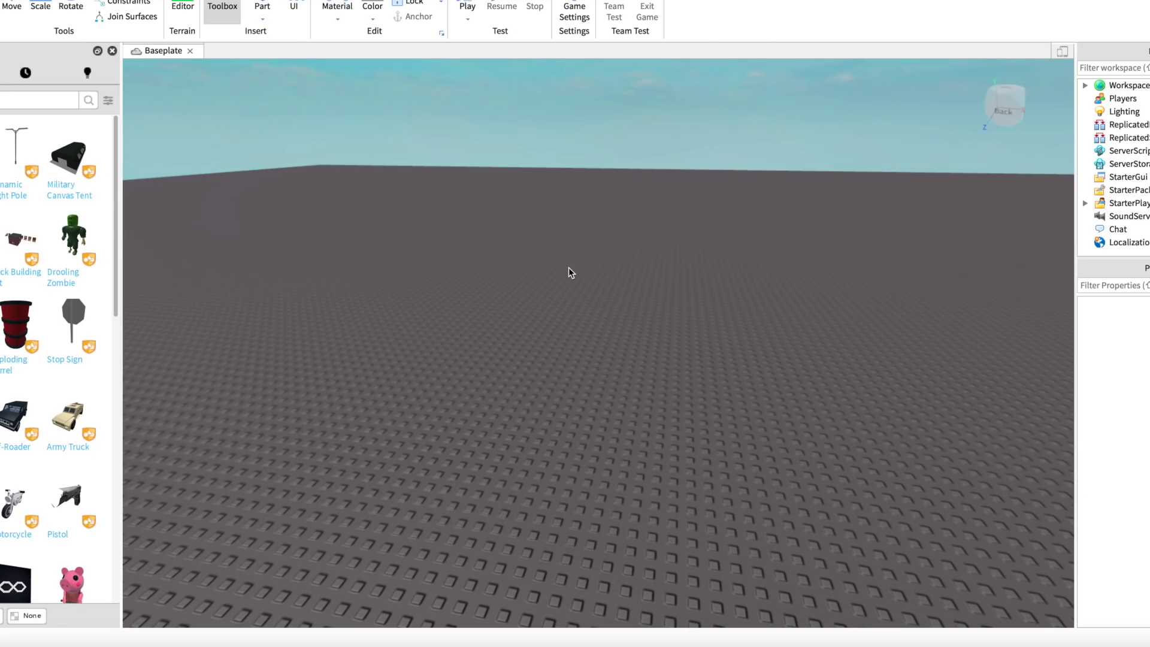
Search the model library for Kohl's Admin and add the Kohl's Admin Infinite model to the baseplate
right_click_drag(569, 267, 590, 292)
key("w")
key("s")
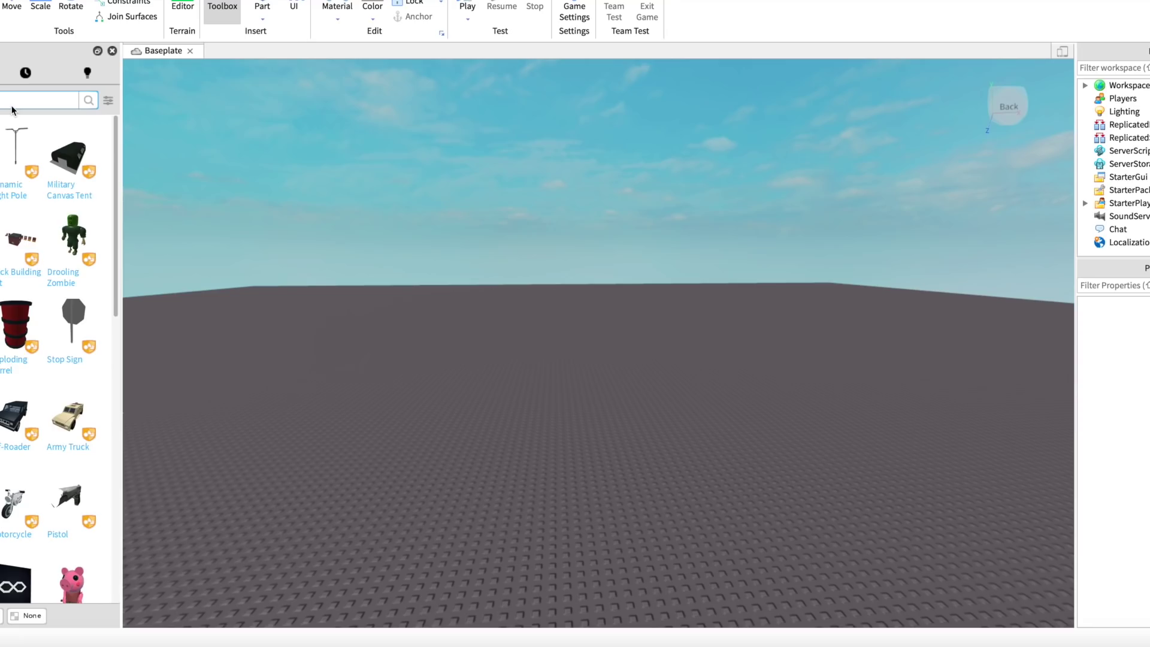
key("Return")
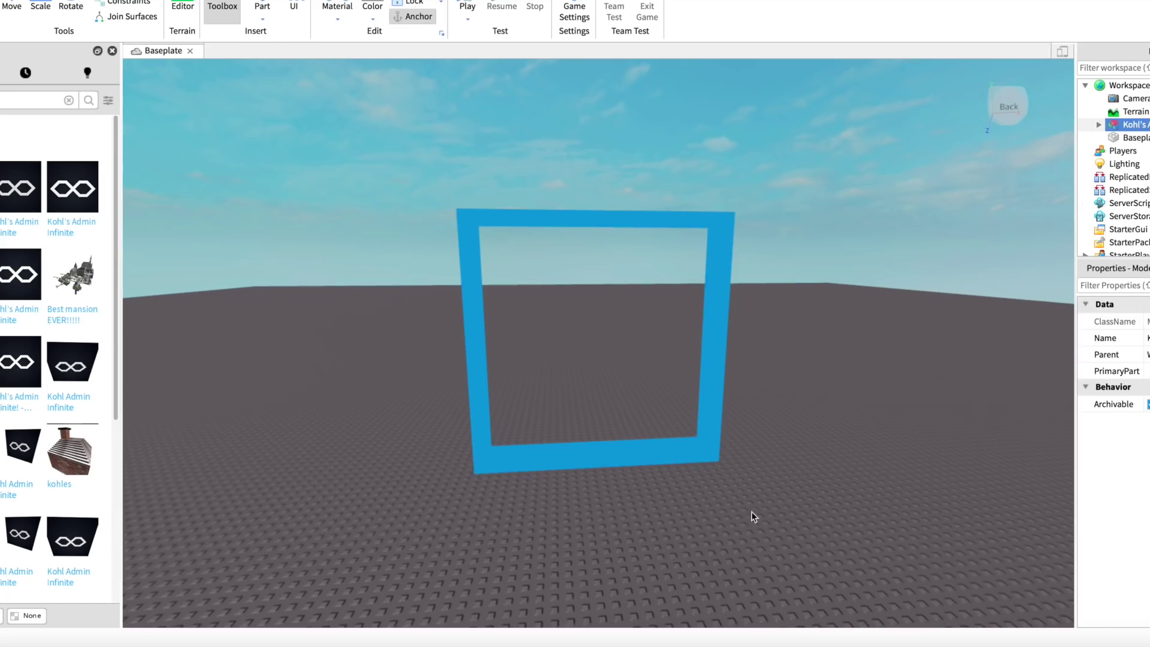
Move the Kohl's Admin Infinite model far off to the side, away from the build area
right_click_drag(754, 516, 778, 497)
scroll(778, 498, "down", 5)
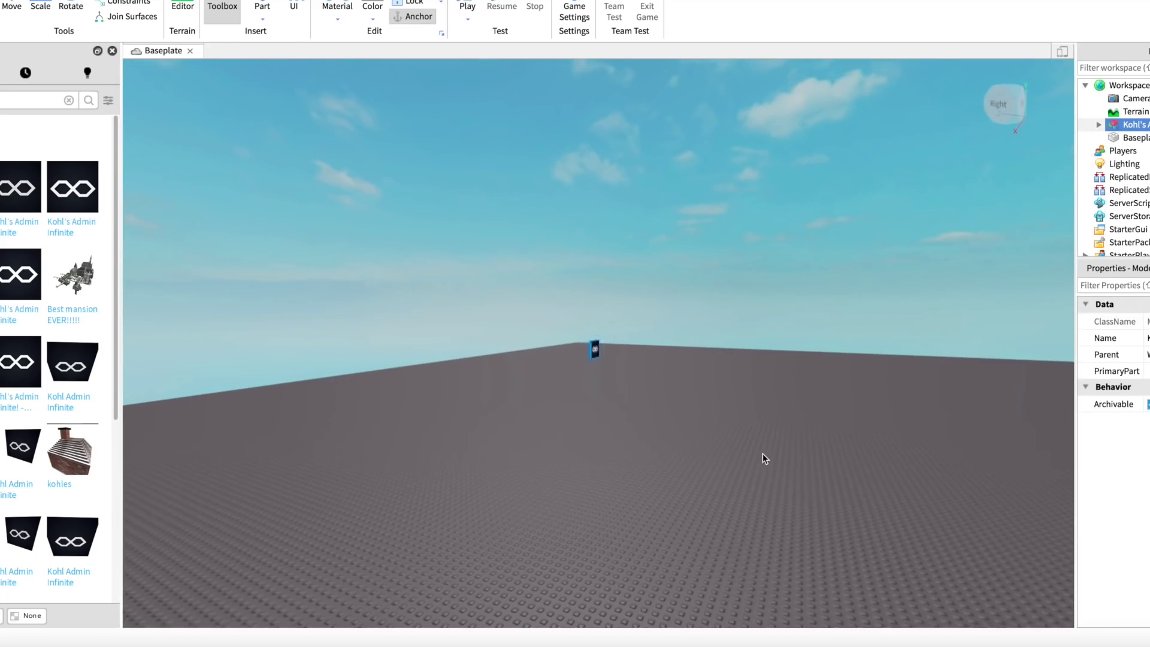
key("ctrl+2")
left_click_drag(673, 351, 184, 324)
left_click(564, 199)
key("d")
key("e")
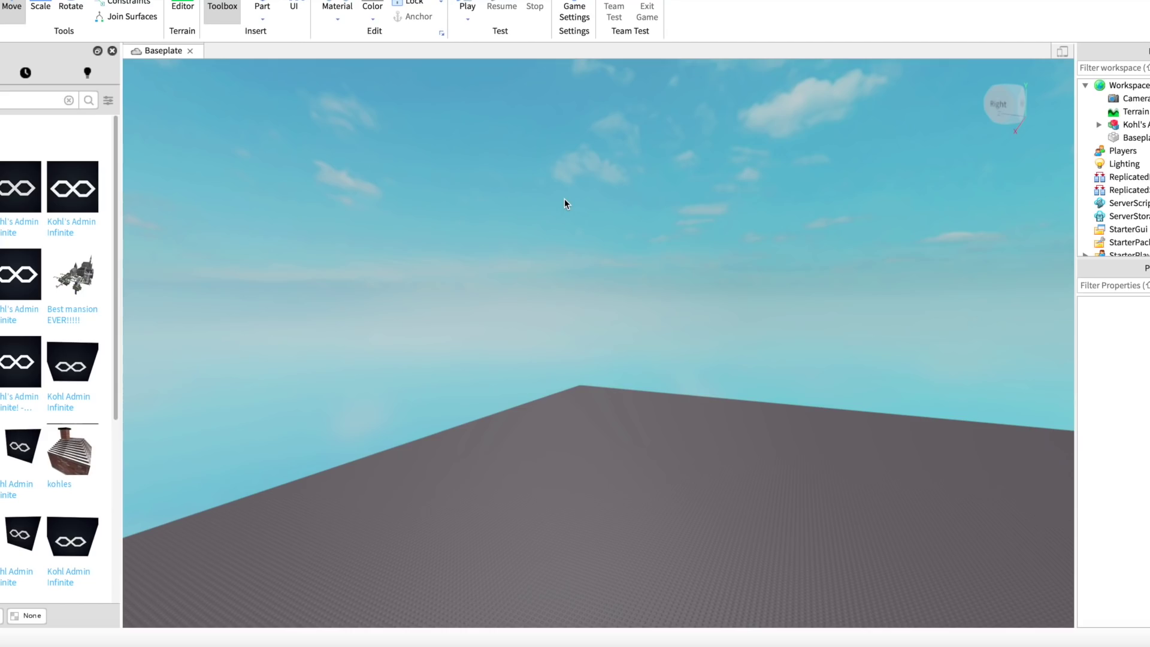
Insert a SpawnLocation object into the Workspace
right_click_drag(555, 306, 628, 333)
key("w")
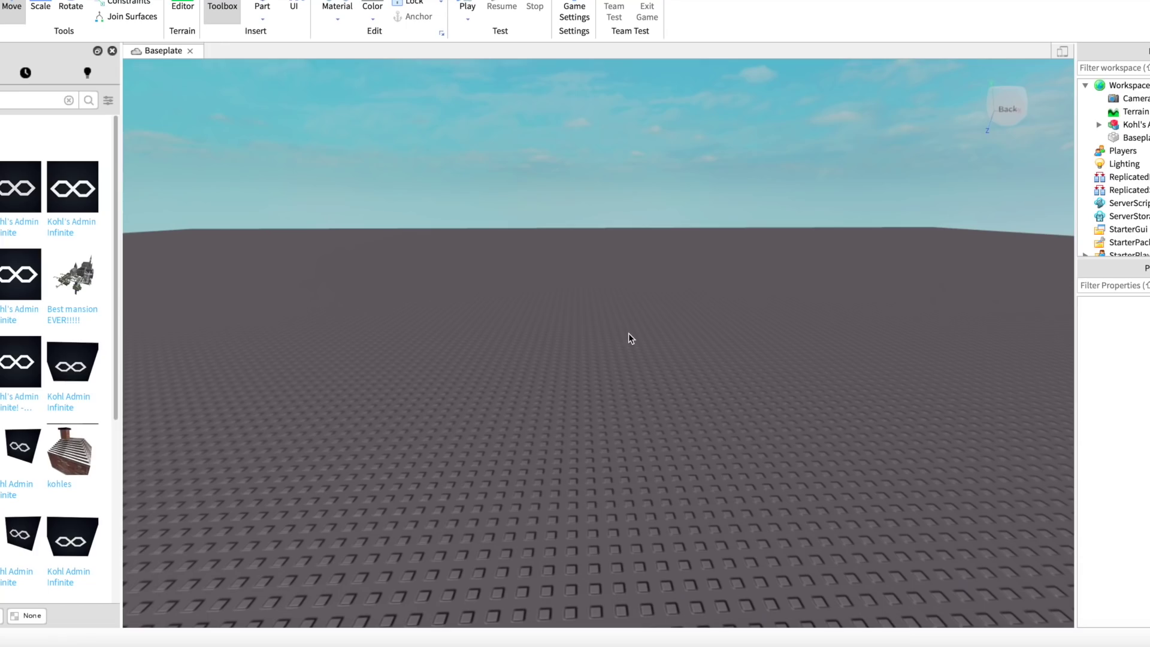
right_click_drag(616, 271, 719, 317)
key("s")
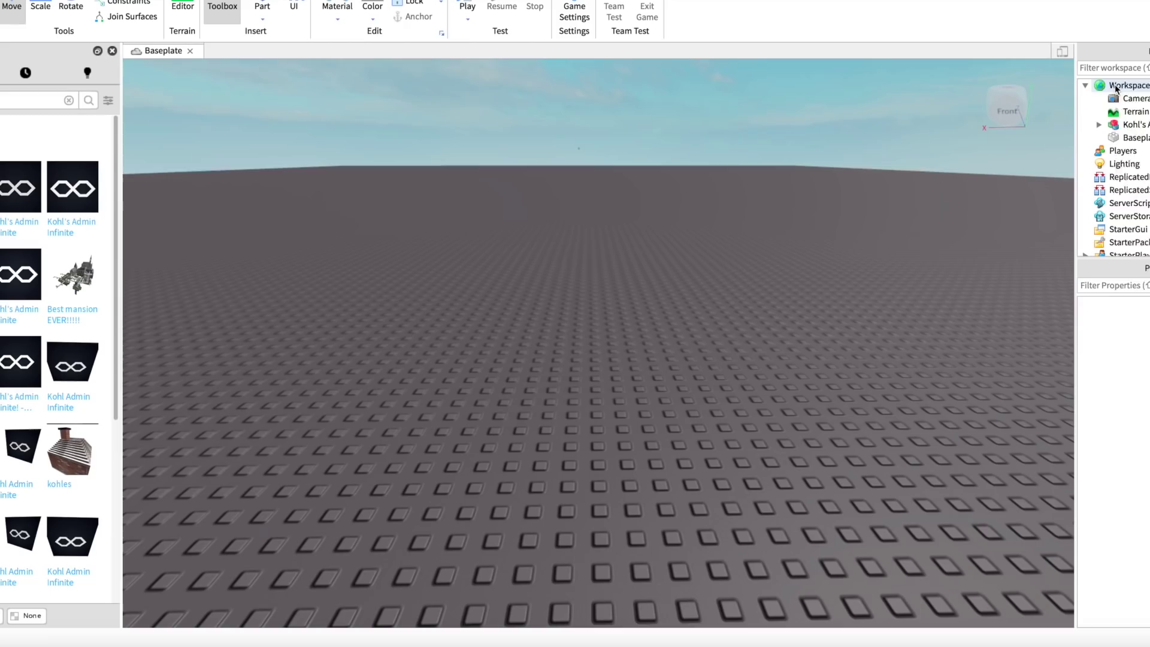
right_click(1116, 89)
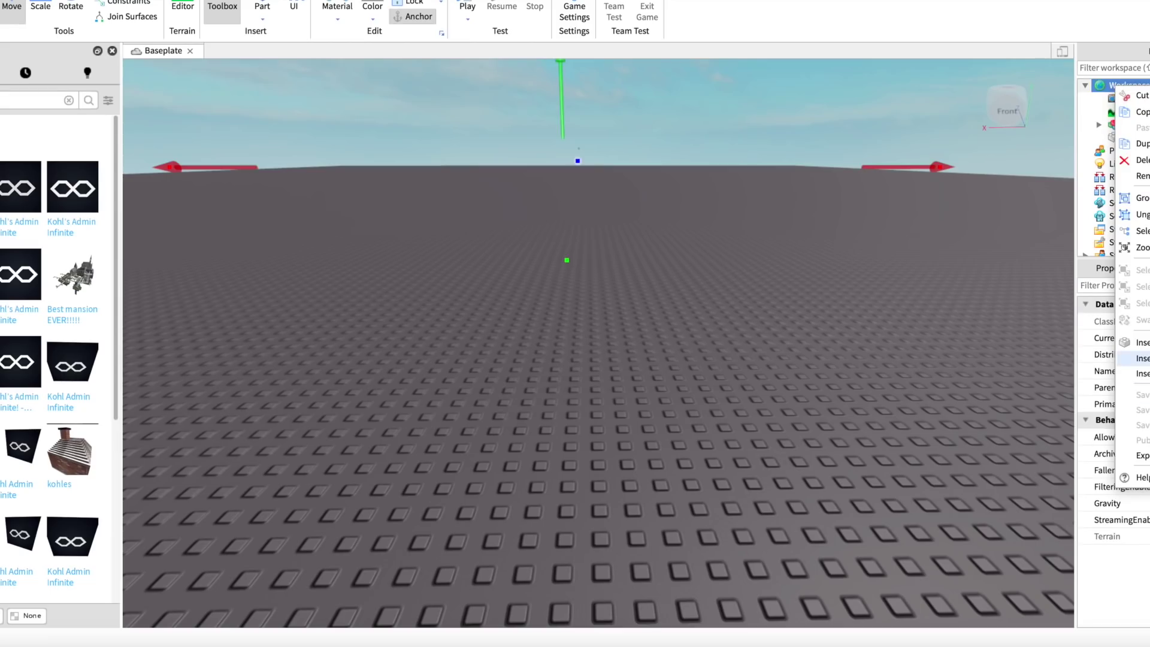
left_click(1141, 357)
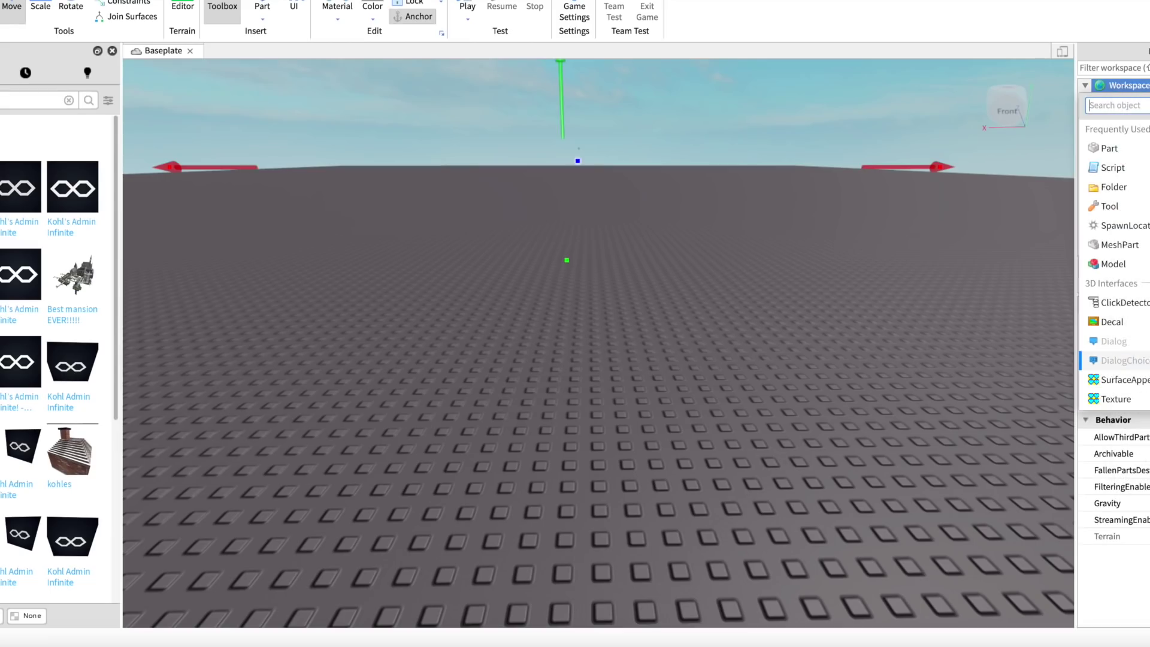
left_click(1114, 131)
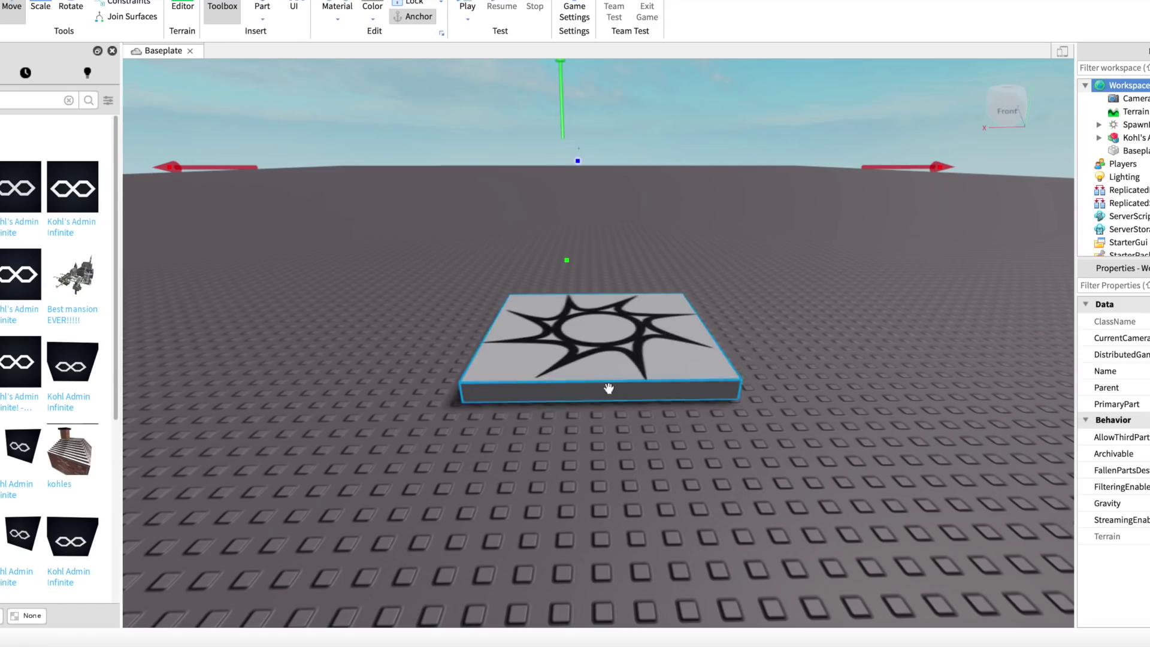
Lift the spawn location straight up, high above the baseplate
left_click(609, 388)
right_click_drag(609, 388, 629, 391)
scroll(632, 385, "down", 4)
key("a")
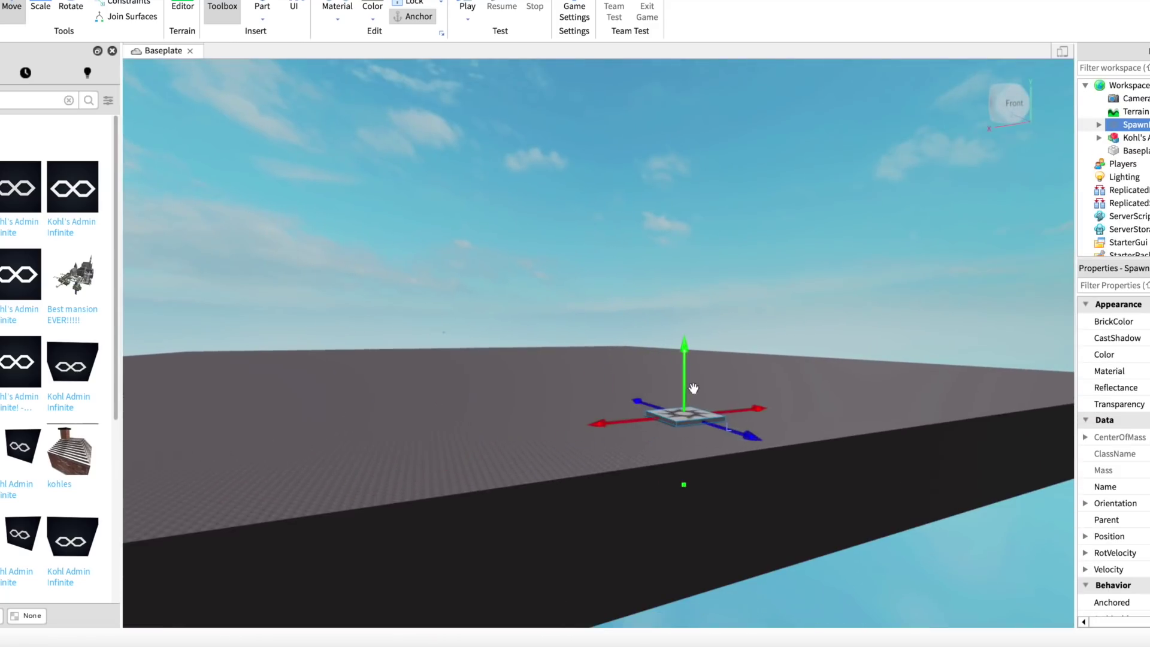
left_click_drag(691, 386, 729, 64)
key("s")
scroll(695, 138, "up", 5)
right_click_drag(699, 133, 657, 244)
scroll(659, 189, "down", 4)
scroll(657, 244, "down", 3)
scroll(571, 311, "down", 3)
left_click_drag(596, 372, 596, 185)
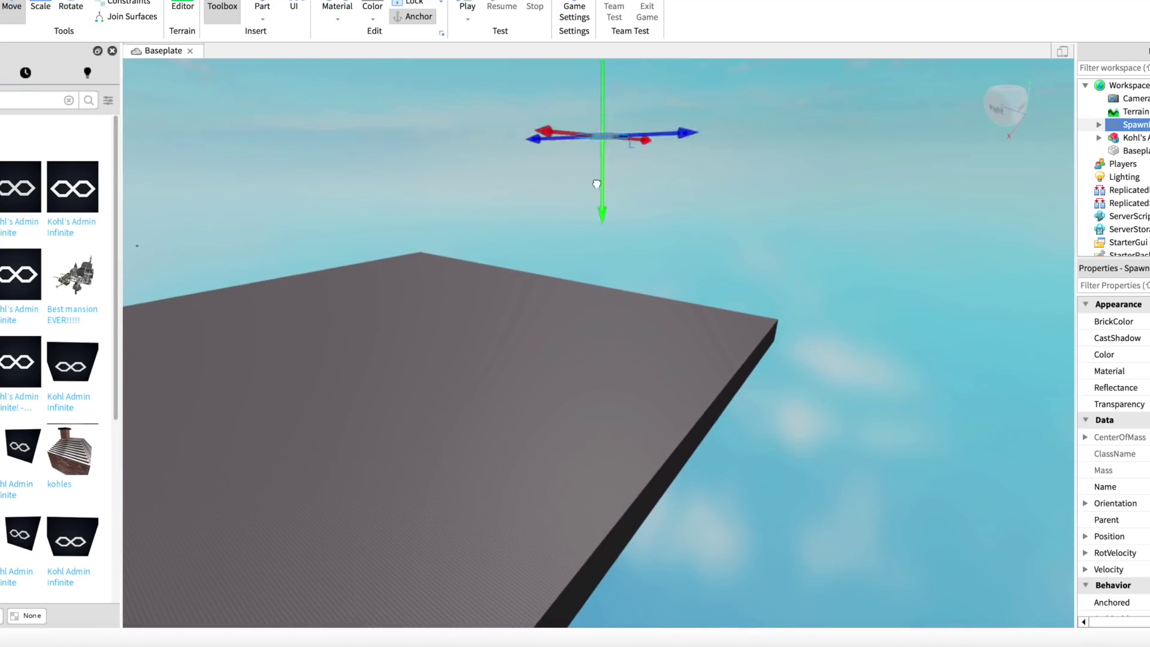
Raise the floating spawn location further so it hovers well clear of the baseplate
right_click_drag(596, 185, 699, 192)
left_click_drag(698, 192, 693, 136)
right_click_drag(694, 136, 655, 297)
left_click_drag(655, 297, 658, 234)
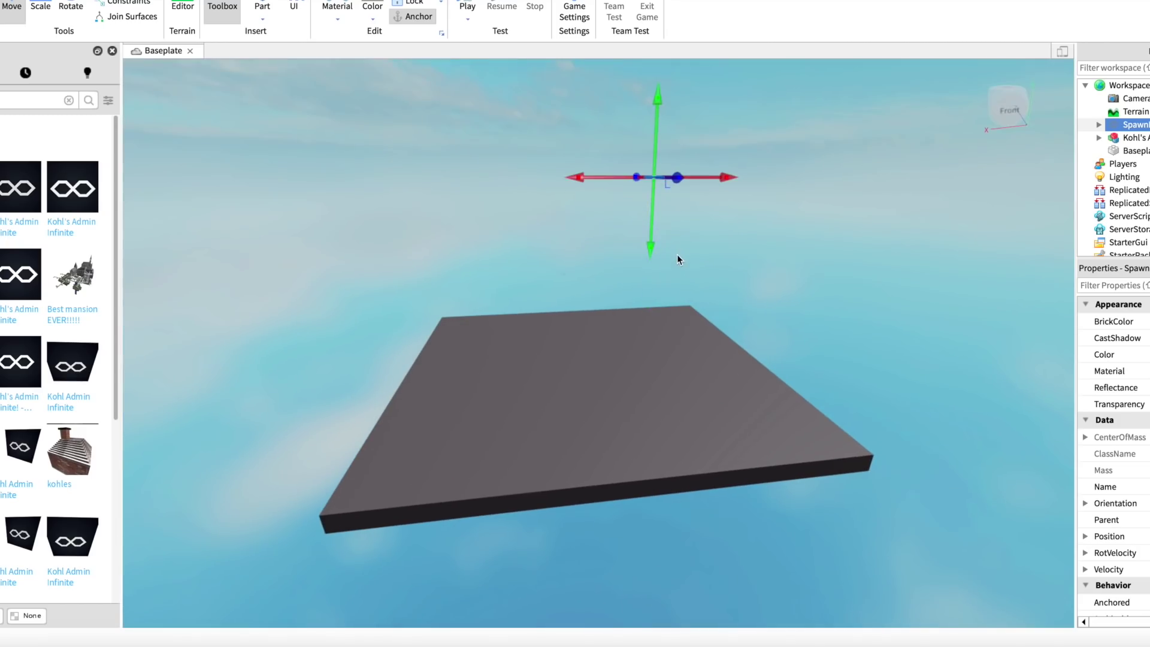
Duplicate the spawn location into a row of three and start a second row beside it
right_click_drag(676, 254, 674, 231)
scroll(677, 251, "up", 3)
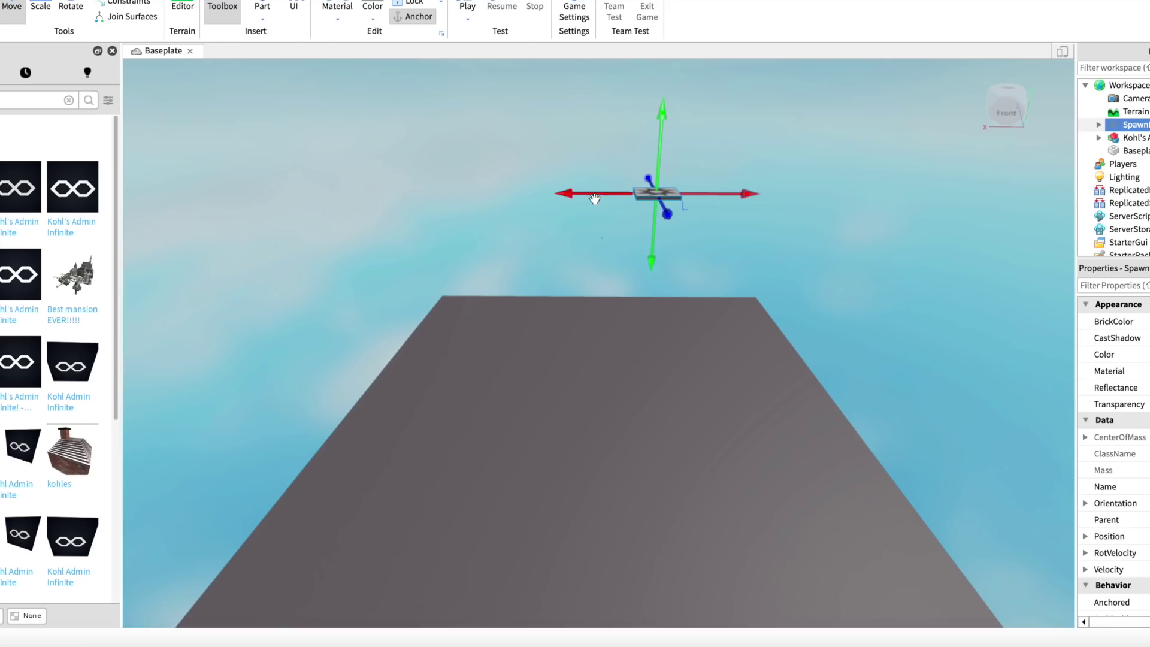
key("ctrl+d")
left_click_drag(595, 195, 502, 193)
key("ctrl+d")
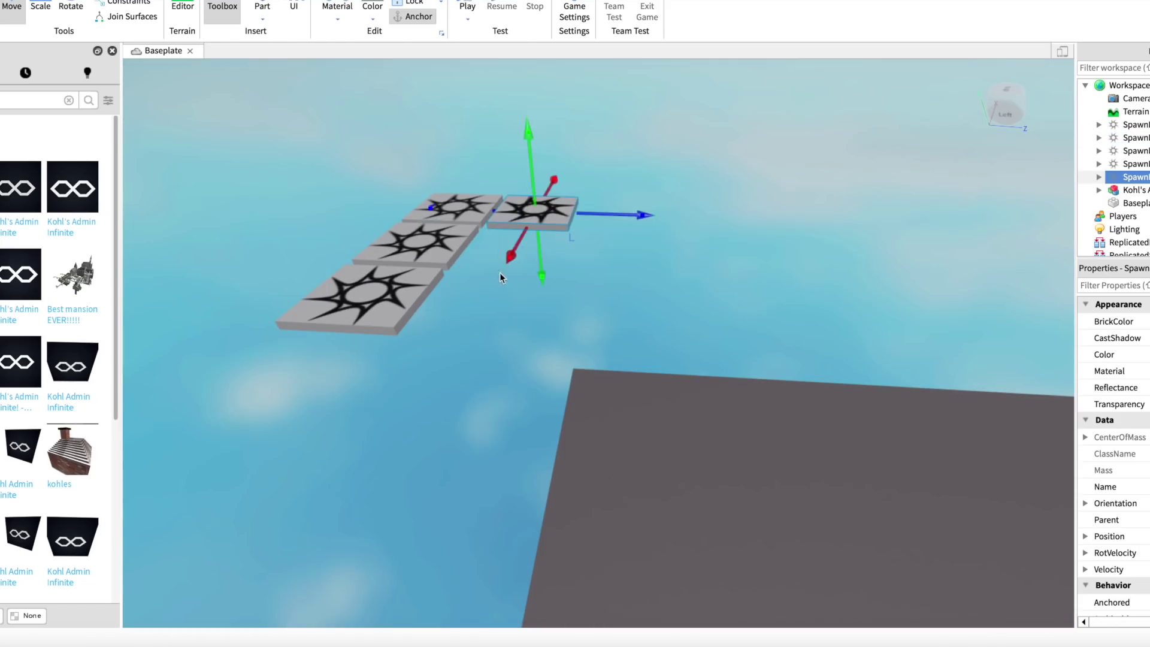
Keep duplicating the spawn location to complete a 3 by 3 grid of spawn pads
left_click_drag(510, 261, 467, 389)
key("ctrl+d")
key("ctrl+d")
left_click_drag(578, 305, 705, 295)
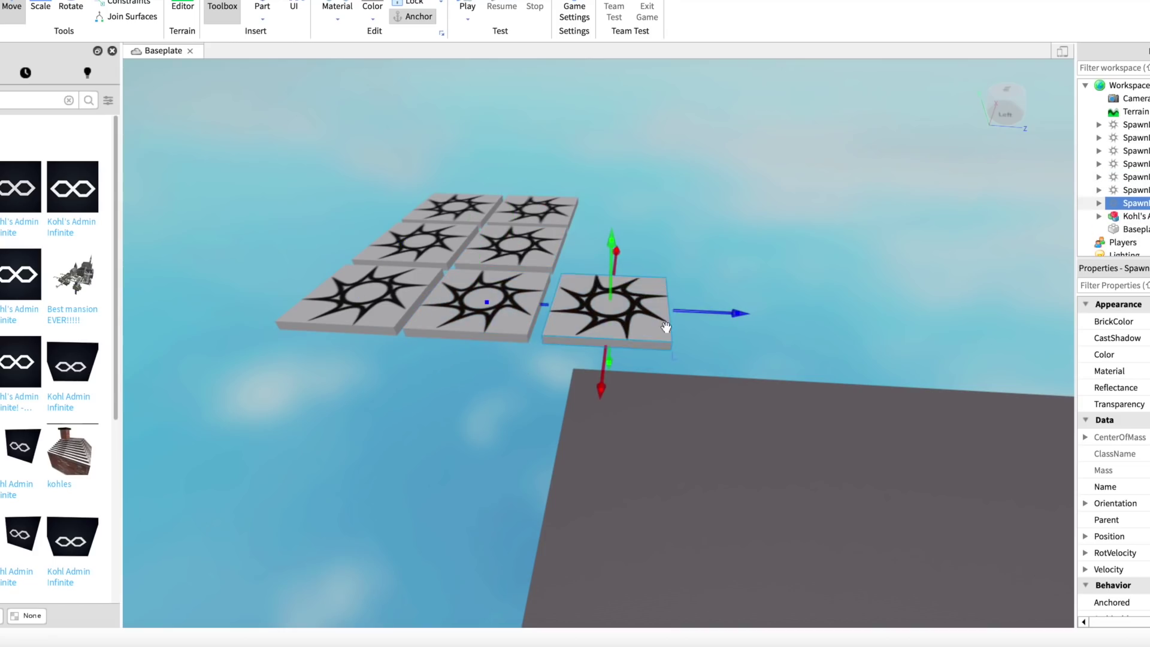
key("ctrl+d")
left_click_drag(601, 386, 619, 255)
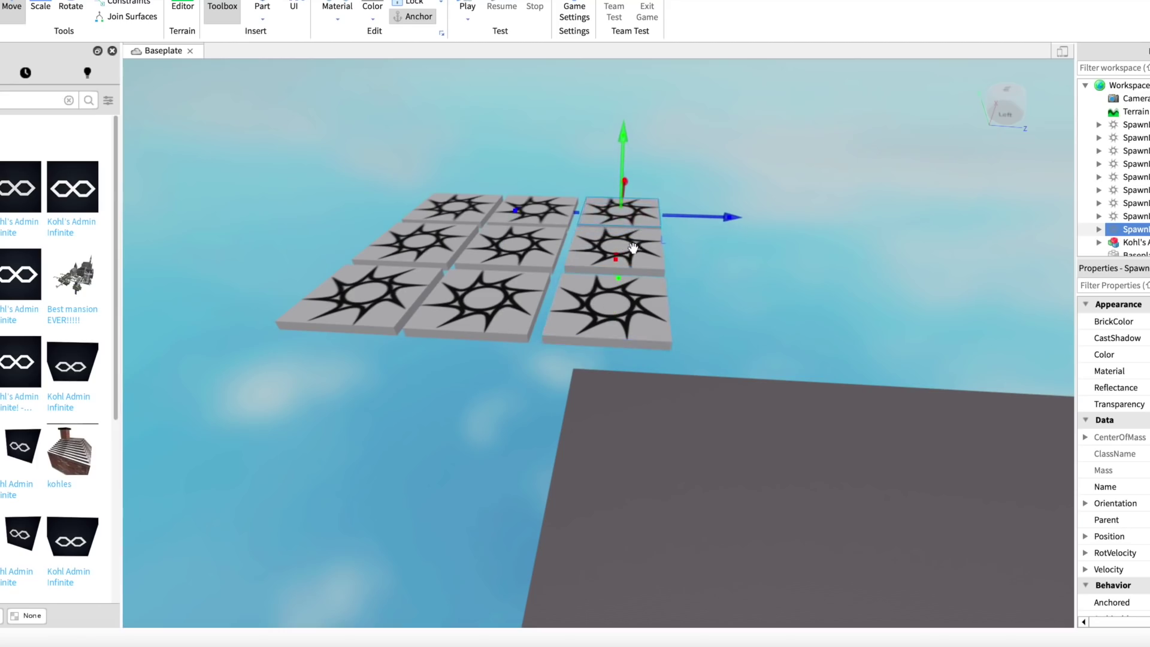
Insert a block part and raise it to the height of the floating spawn grid
left_click(739, 267)
key("d")
right_click_drag(739, 267, 737, 266)
key("s")
left_click(737, 267)
key("d")
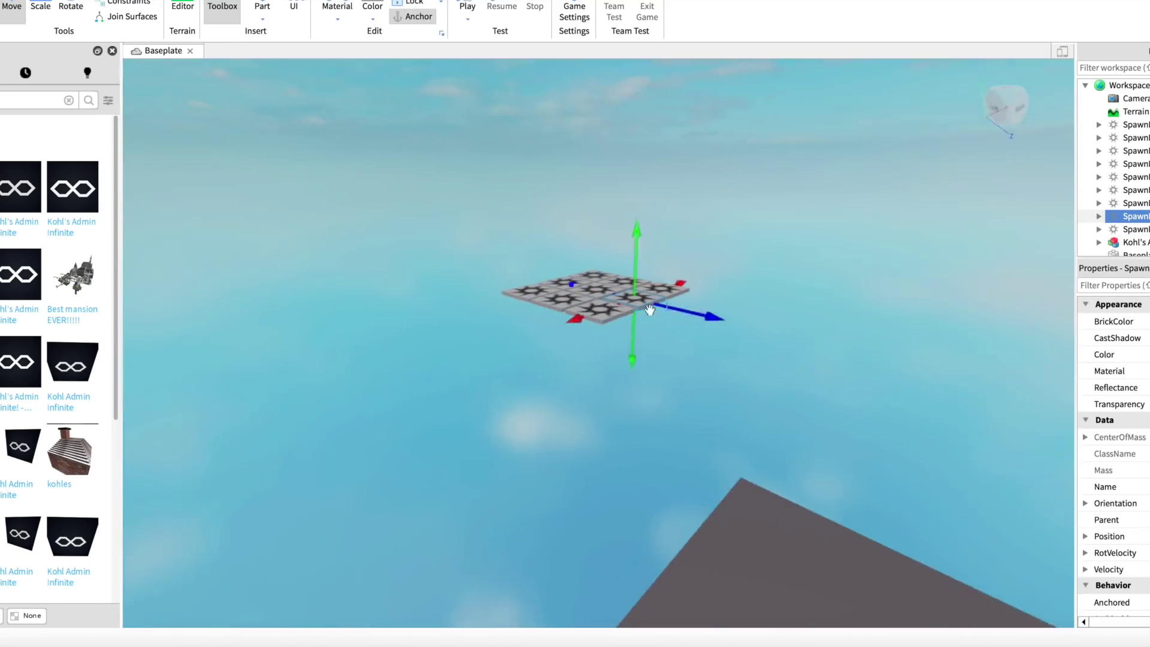
key("w")
right_click_drag(649, 311, 656, 314)
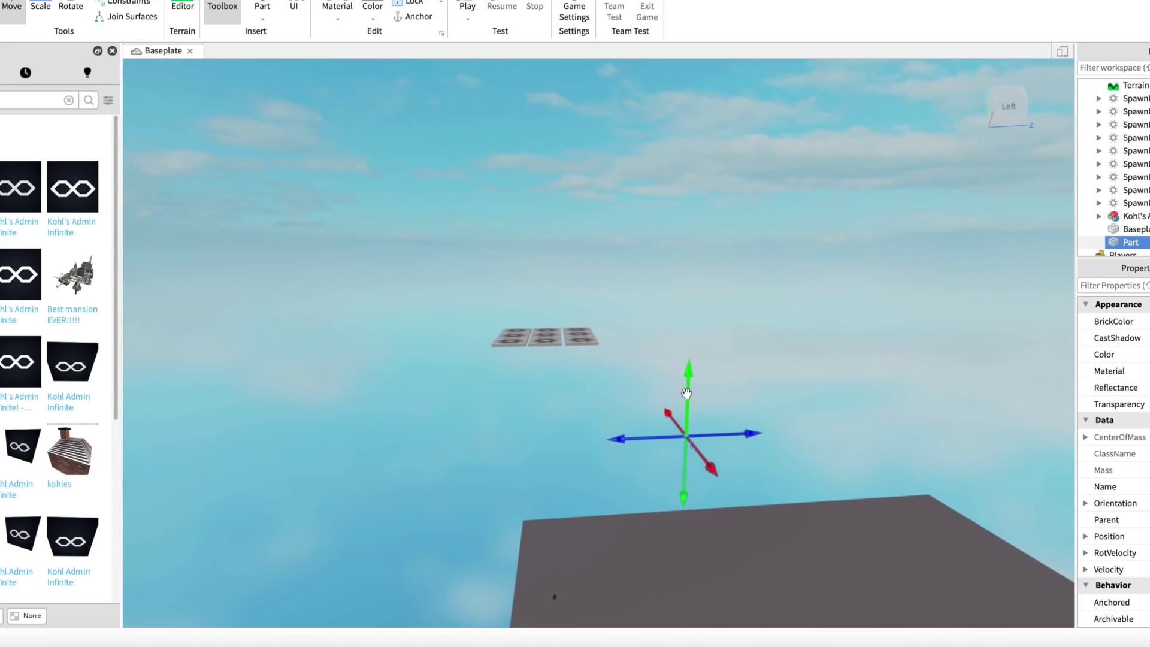
left_click_drag(688, 393, 677, 246)
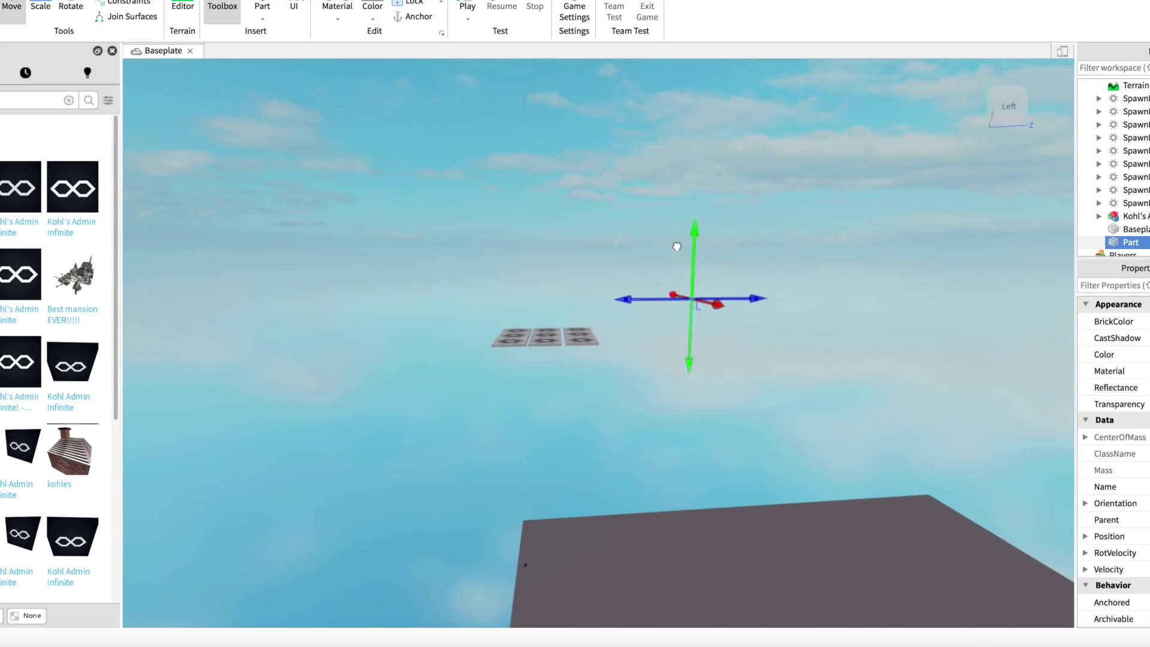
left_click_drag(689, 355, 688, 391)
Move the block part horizontally into the spawn grid and lower it beneath the pads
left_click_drag(630, 360, 478, 351)
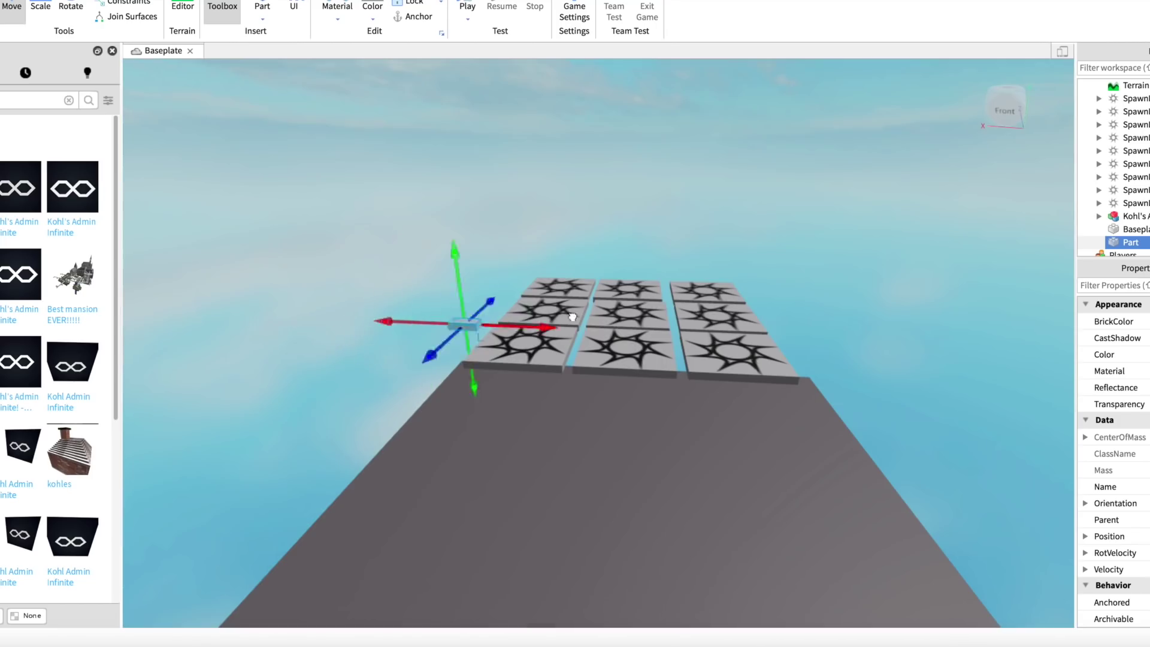
left_click_drag(539, 325, 625, 315)
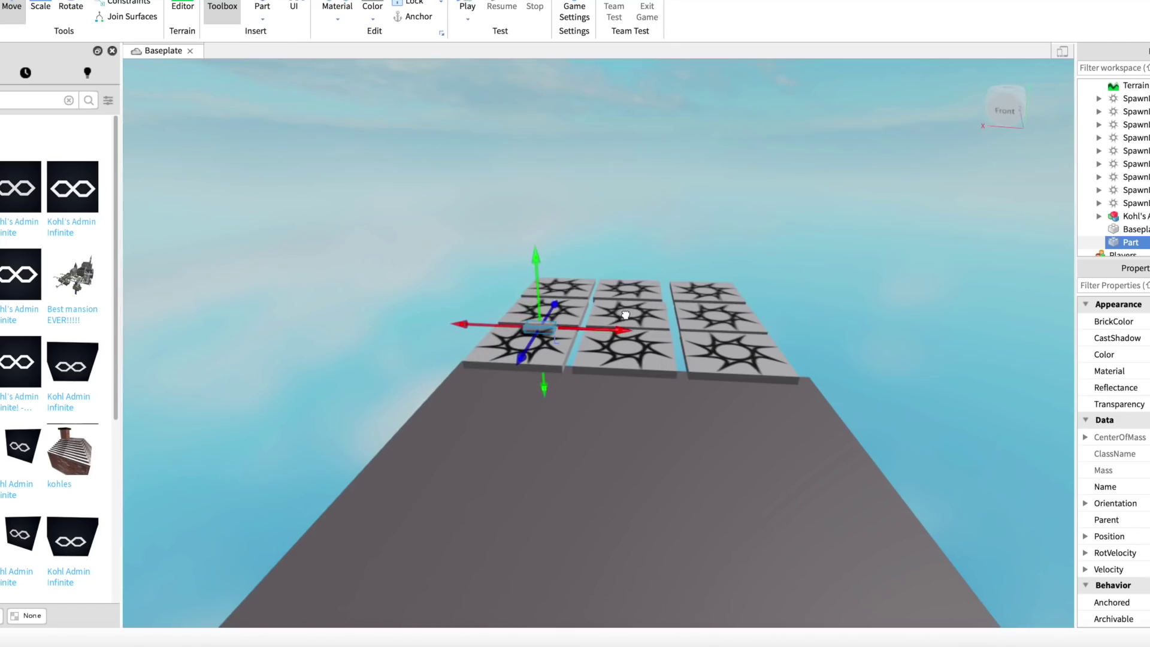
left_click_drag(527, 291, 537, 307)
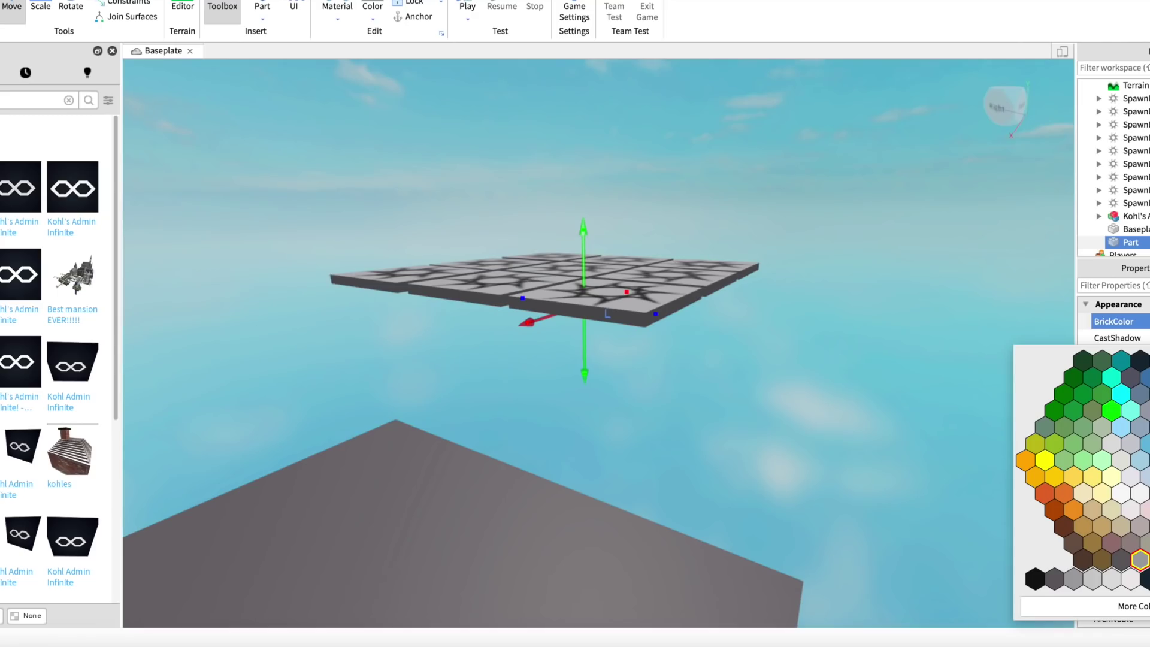
Colour the part magenta and scale it outward into a wide floor under the spawn grid
key("ctrl+2")
key("d")
key("w")
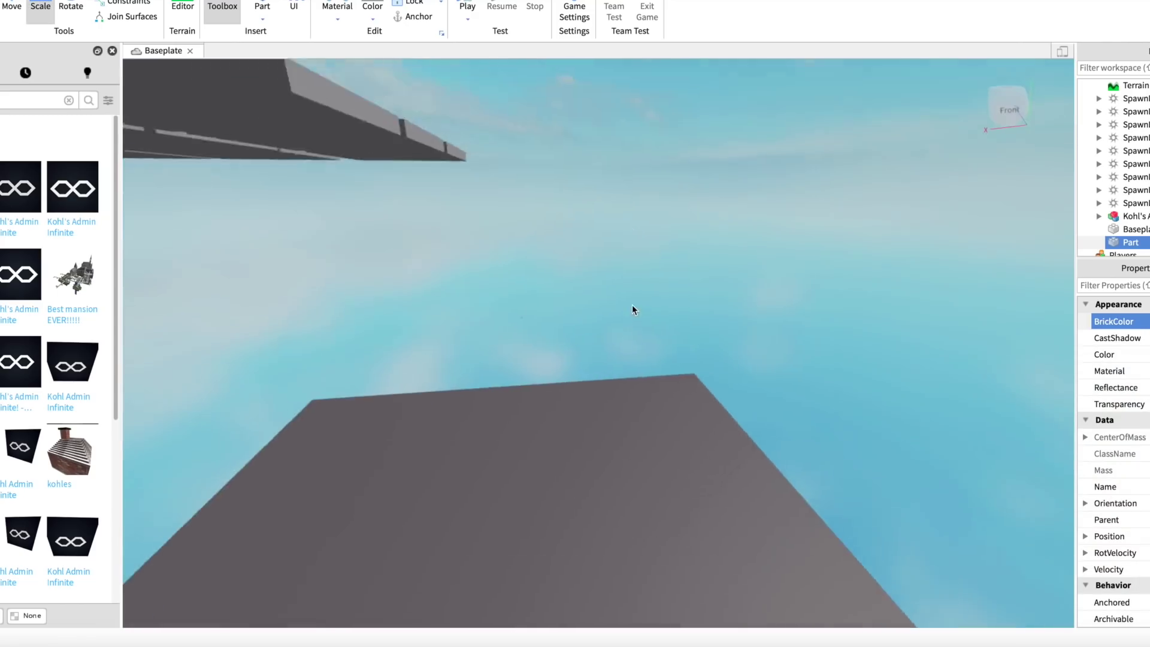
scroll(632, 306, "down", 4)
right_click_drag(632, 306, 594, 321)
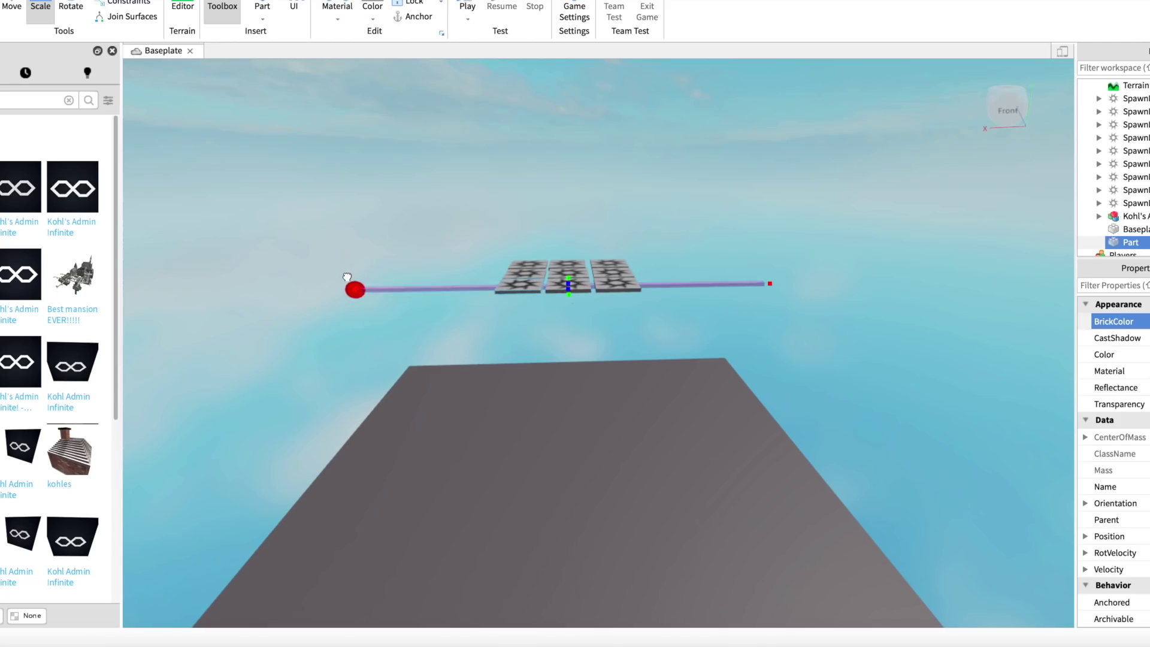
key("a")
right_click_drag(548, 254, 558, 256)
left_click_drag(544, 323, 502, 314)
key("a")
key("w")
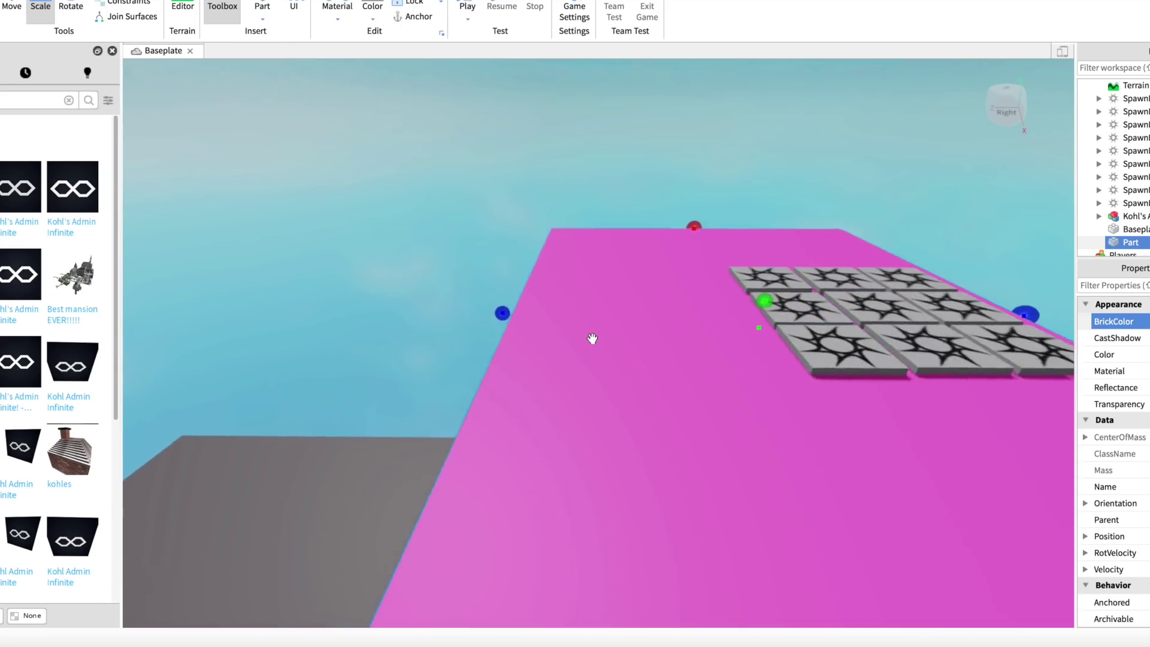
Duplicate the magenta floor and narrow the copy to a thin strip along one edge
key("a")
right_click_drag(592, 338, 621, 336)
key("s")
left_click_drag(647, 331, 647, 335)
key("w")
right_click_drag(647, 336, 620, 351)
key("a")
key("s")
key("a")
key("super+d")
left_click_drag(697, 326, 638, 356)
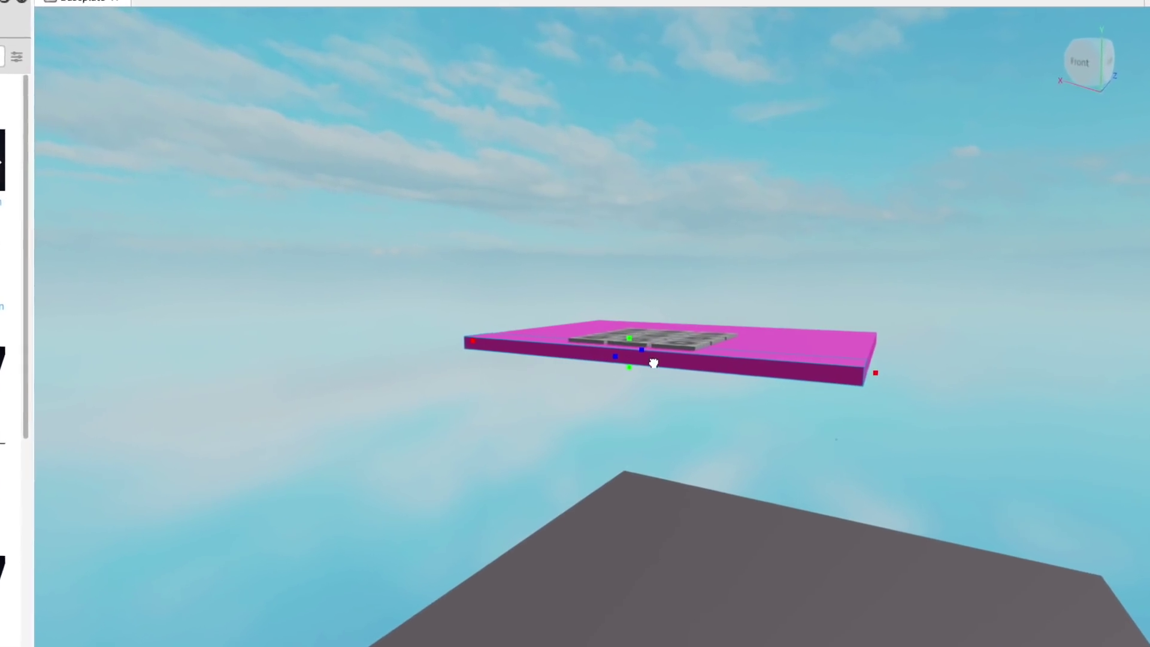
Scale the edge strip upward into a tall magenta wall
key("d")
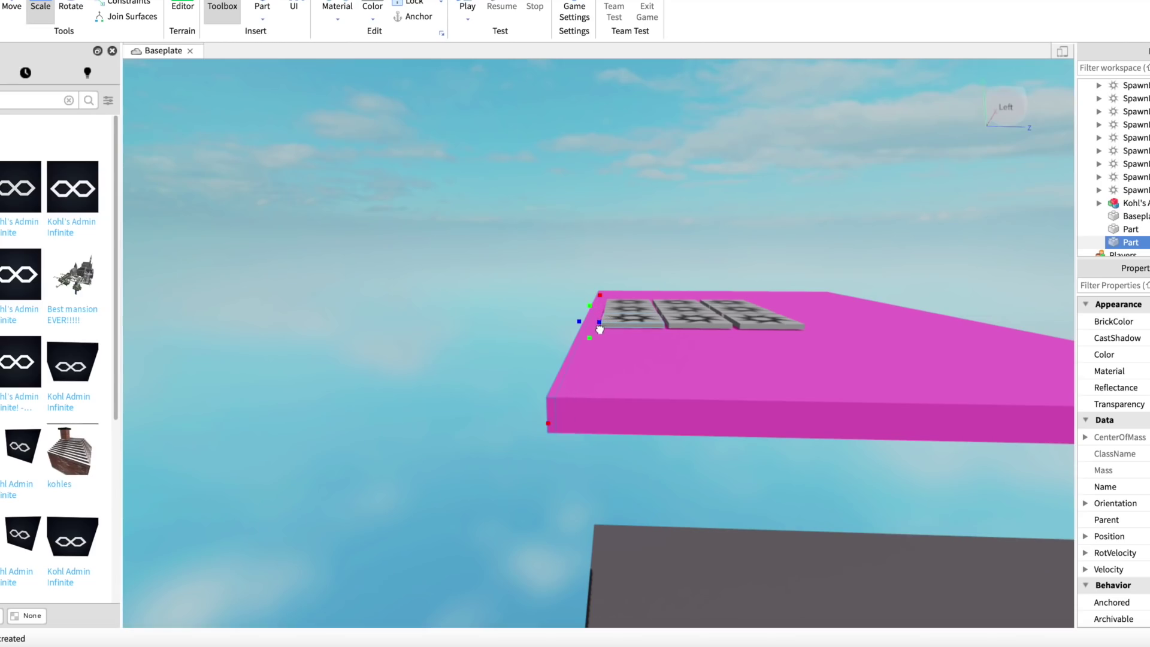
left_click_drag(573, 325, 523, 87)
key("d")
right_click_drag(663, 163, 615, 223)
Duplicate the magenta wall and narrow the copy to a thin column at the floor's corner
key("super+d")
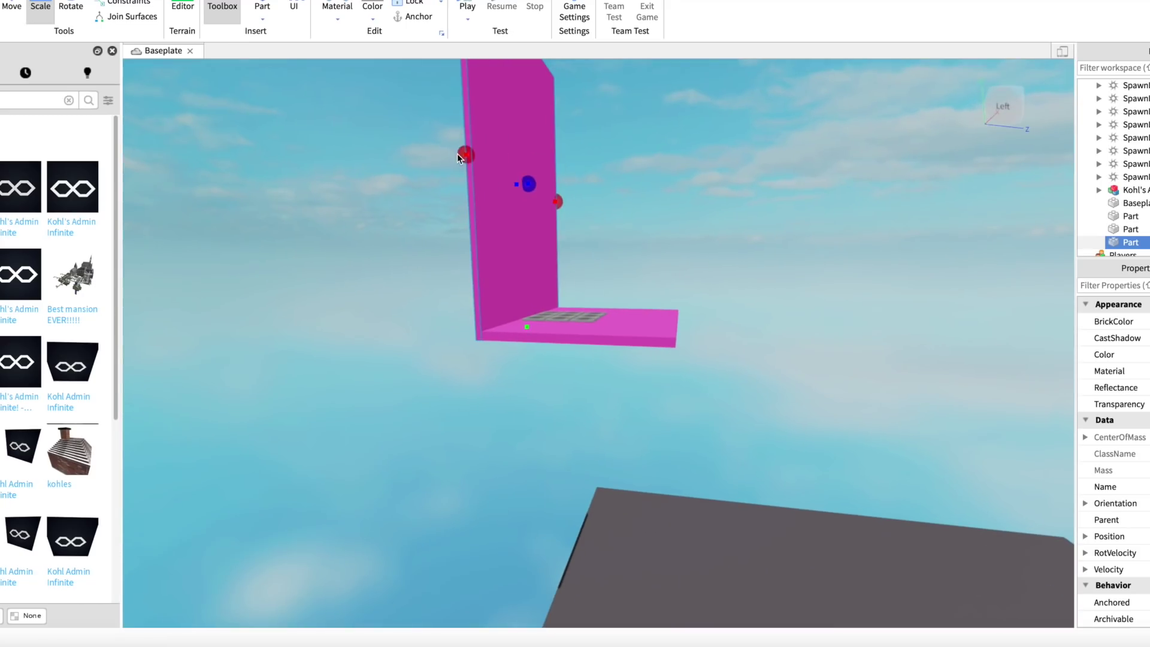
scroll(648, 183, "up", 4)
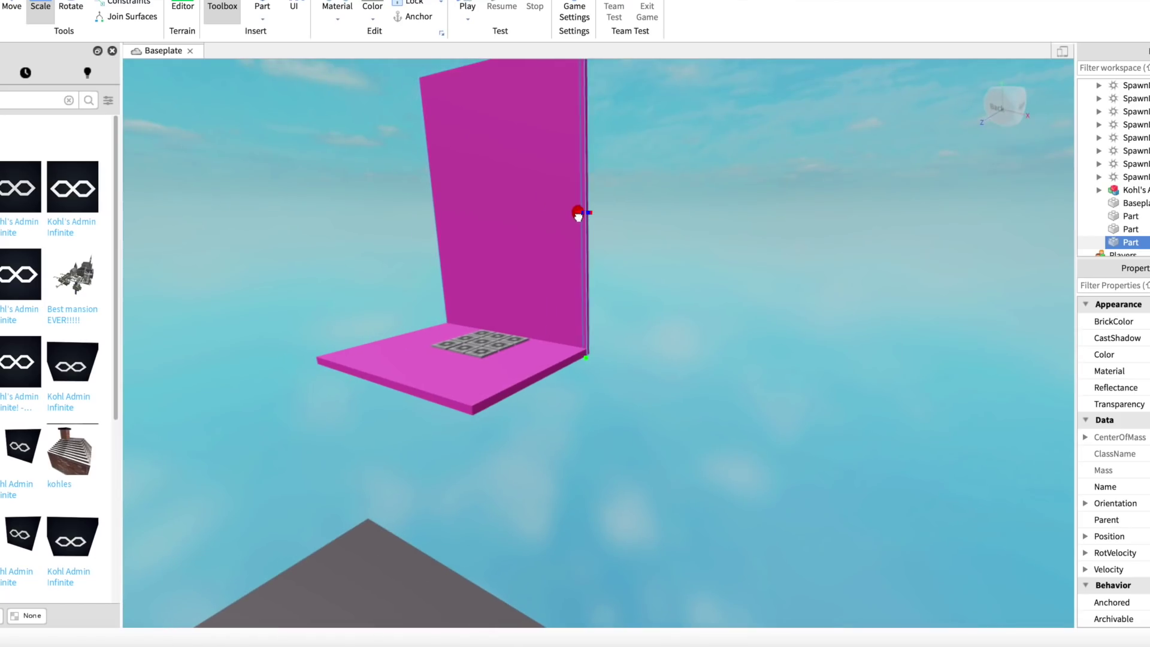
right_click_drag(677, 188, 677, 188)
Recolour the corner column light grey and stretch it along the floor's side into a side wall
left_click(1114, 321)
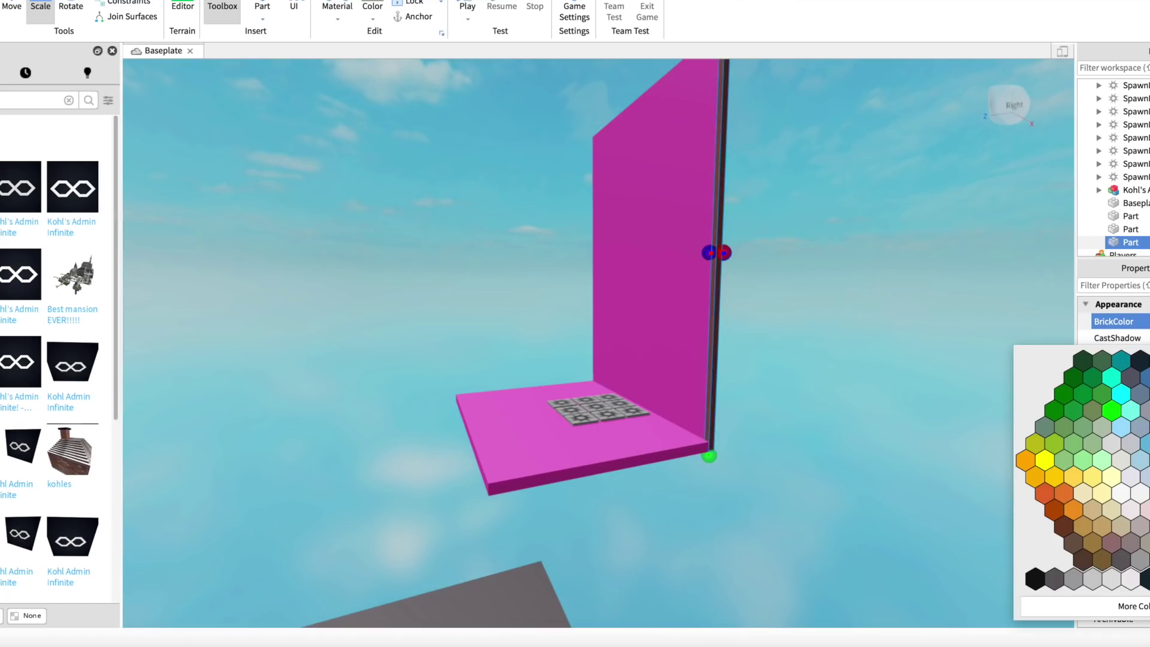
left_click(1121, 493)
left_click_drag(714, 252, 466, 282)
left_click(473, 314)
Duplicate the light grey side wall and move the copy to the opposite side of the floor
key("a")
right_click_drag(473, 309, 715, 273)
key("s")
left_click(528, 296)
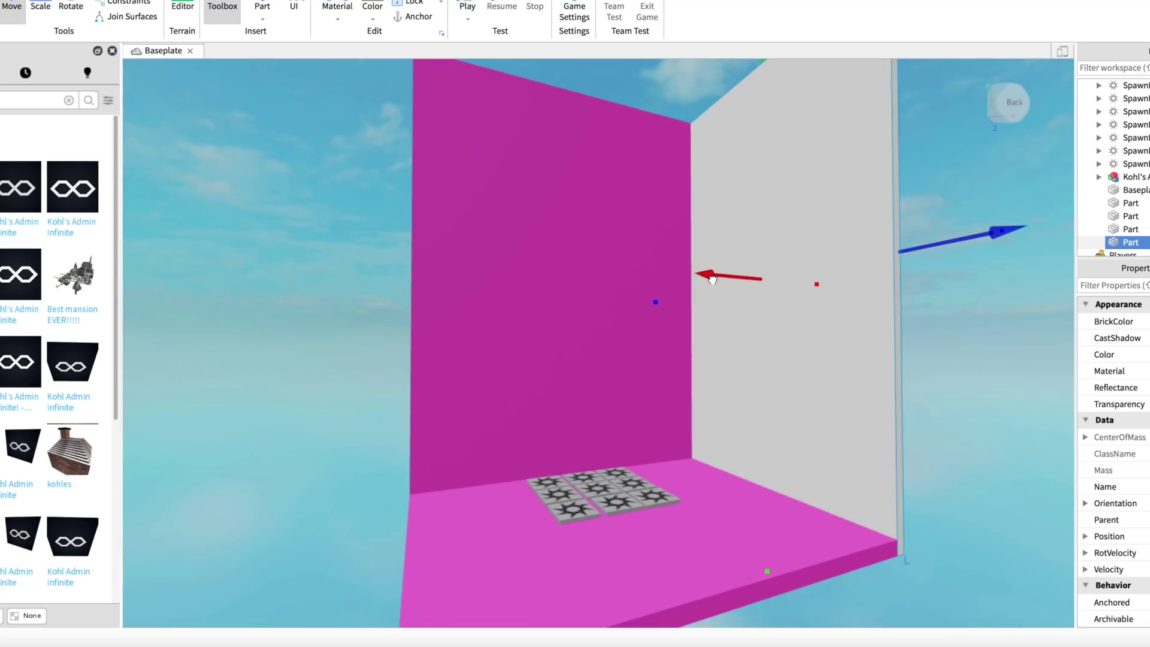
left_click_drag(712, 278, 279, 314)
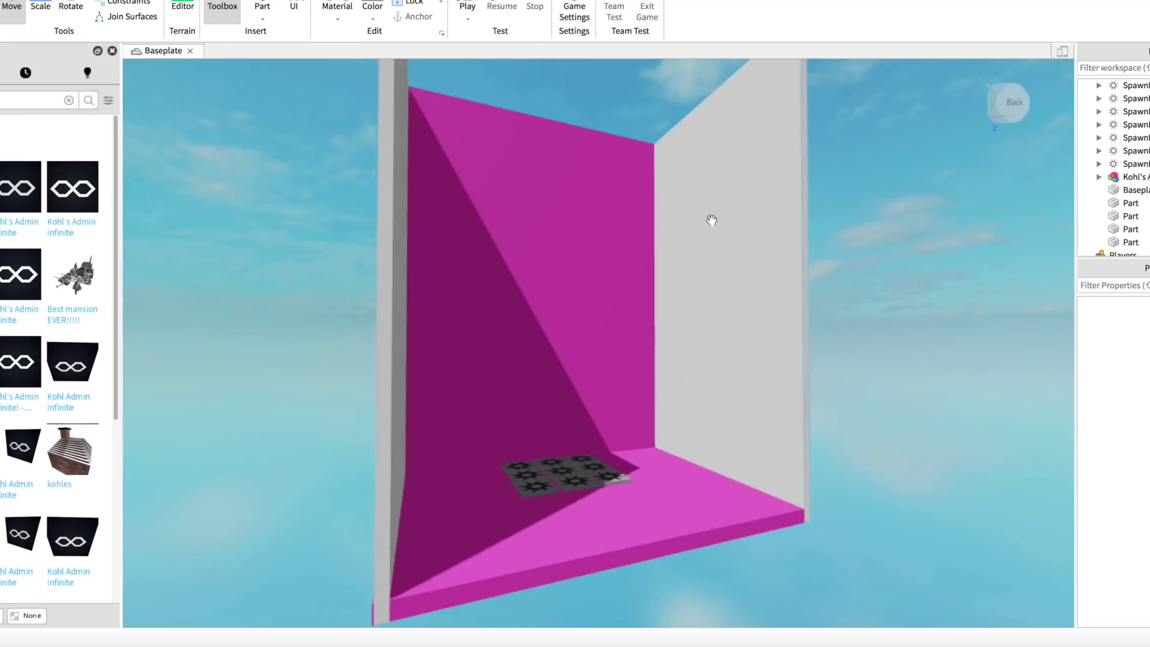
Duplicate the magenta floor, raise the copy to the top of the walls as a ceiling and make it fully transparent
right_click_drag(725, 205, 793, 206)
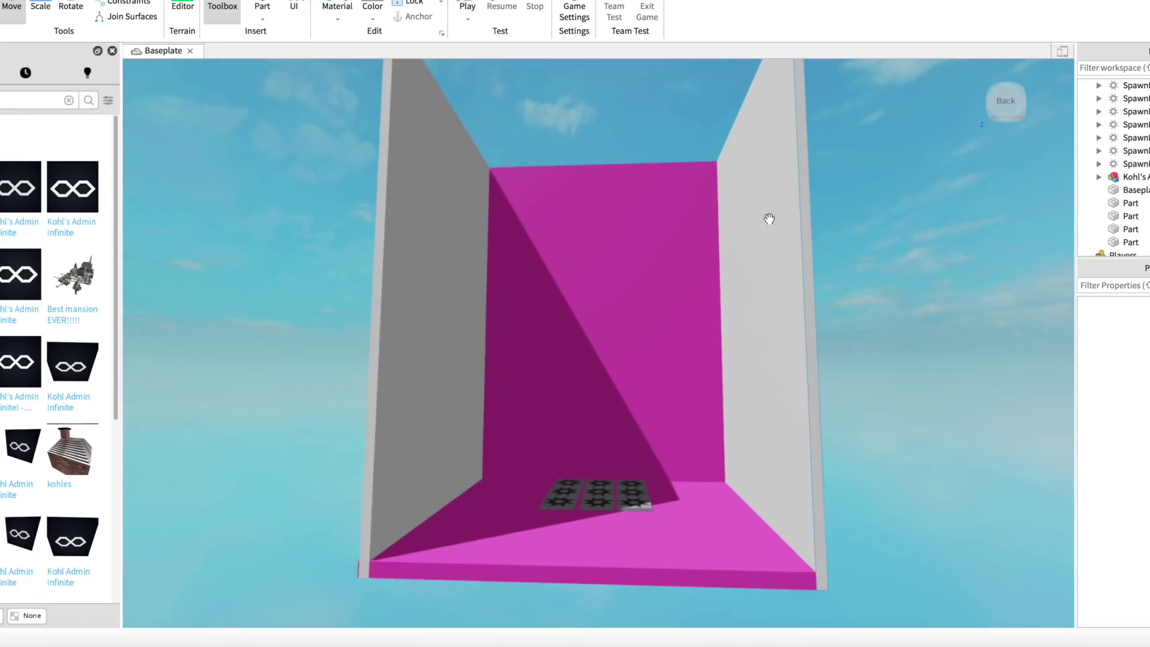
scroll(769, 219, "down", 1)
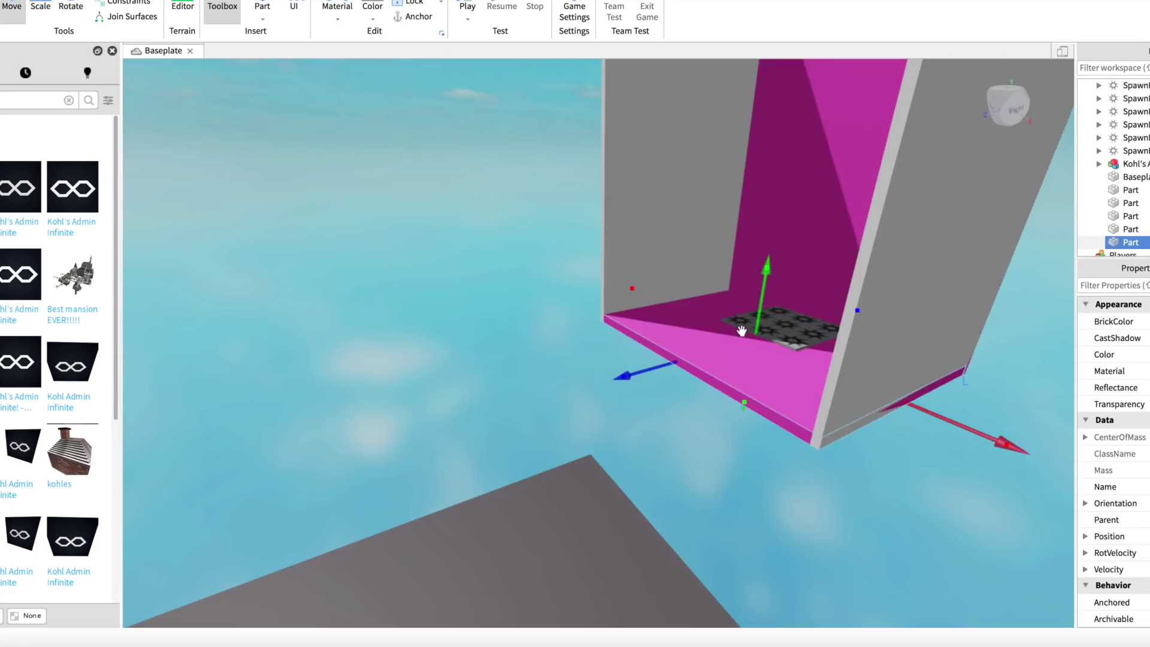
left_click_drag(765, 328, 779, 203)
right_click_drag(783, 321, 783, 321)
scroll(783, 321, "down", 2)
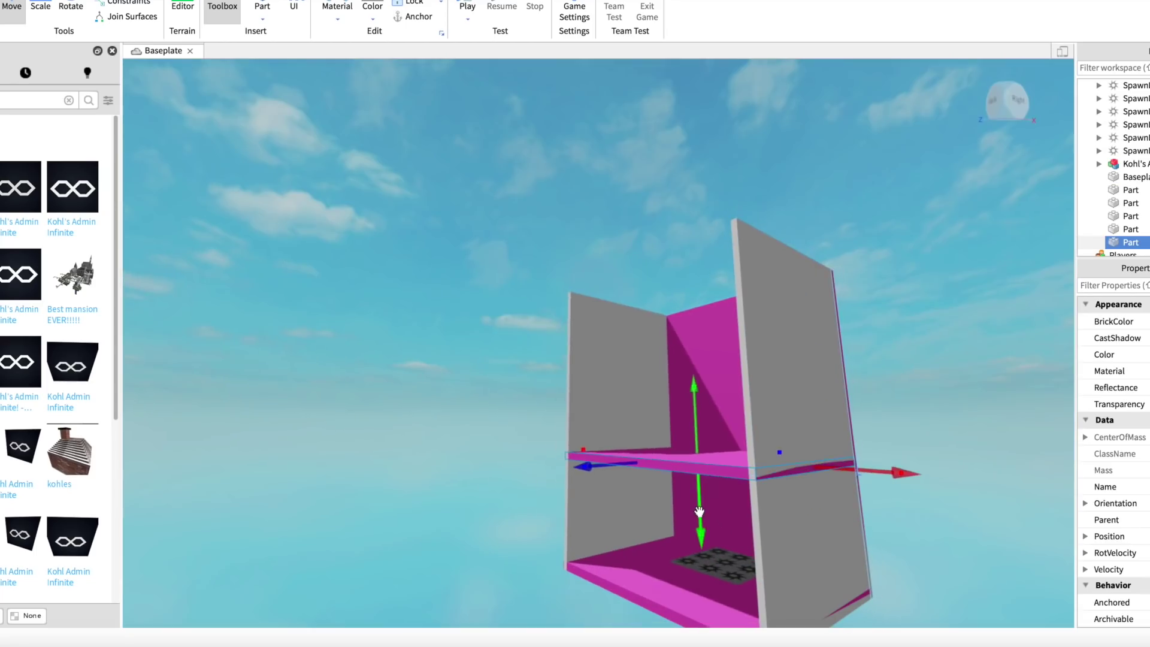
left_click_drag(699, 510, 694, 333)
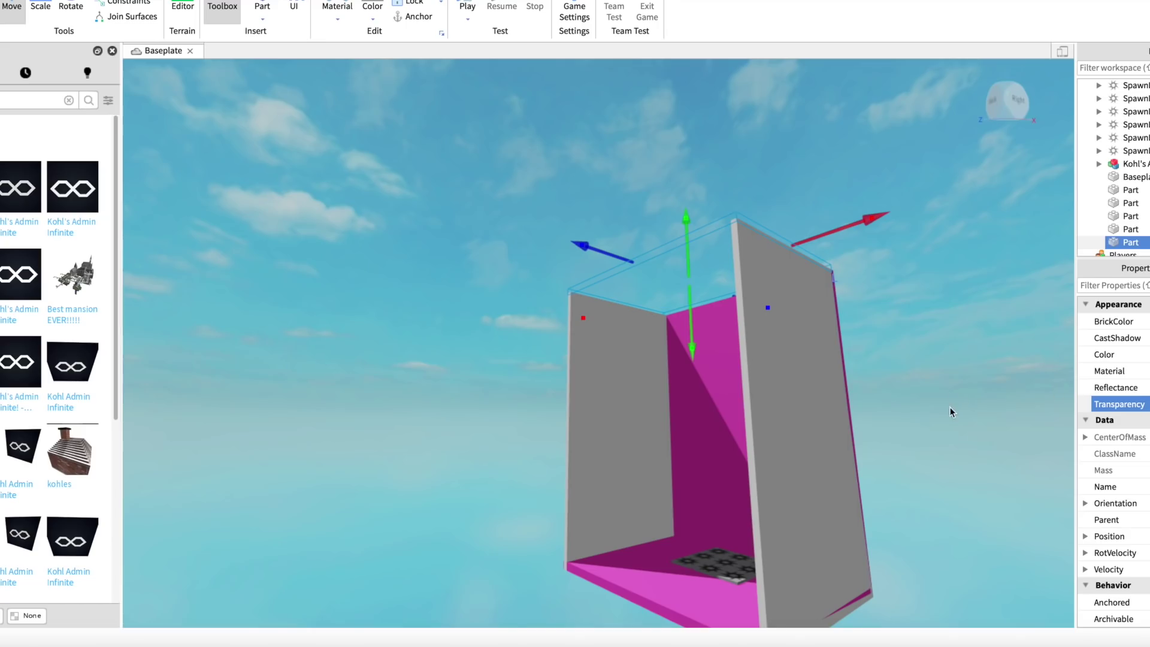
Duplicate the magenta back wall and move the copy across to close the room's open front
right_click_drag(623, 257, 627, 265)
scroll(625, 257, "down", 3)
right_click_drag(618, 330, 619, 328)
key("a")
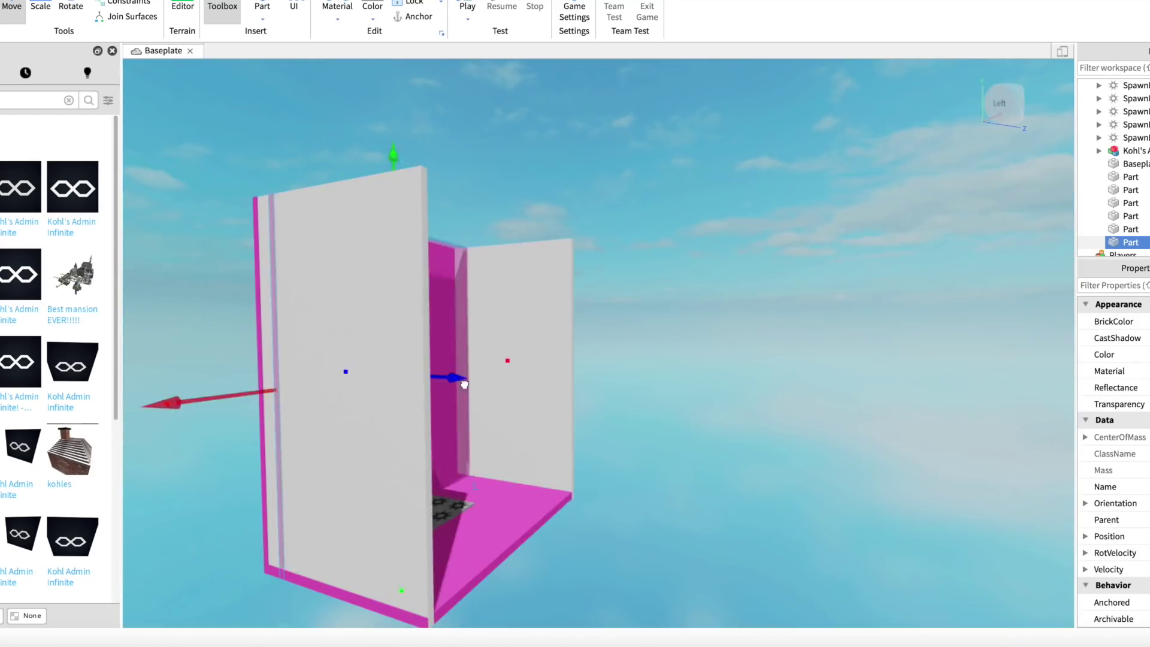
left_click_drag(462, 383, 602, 395)
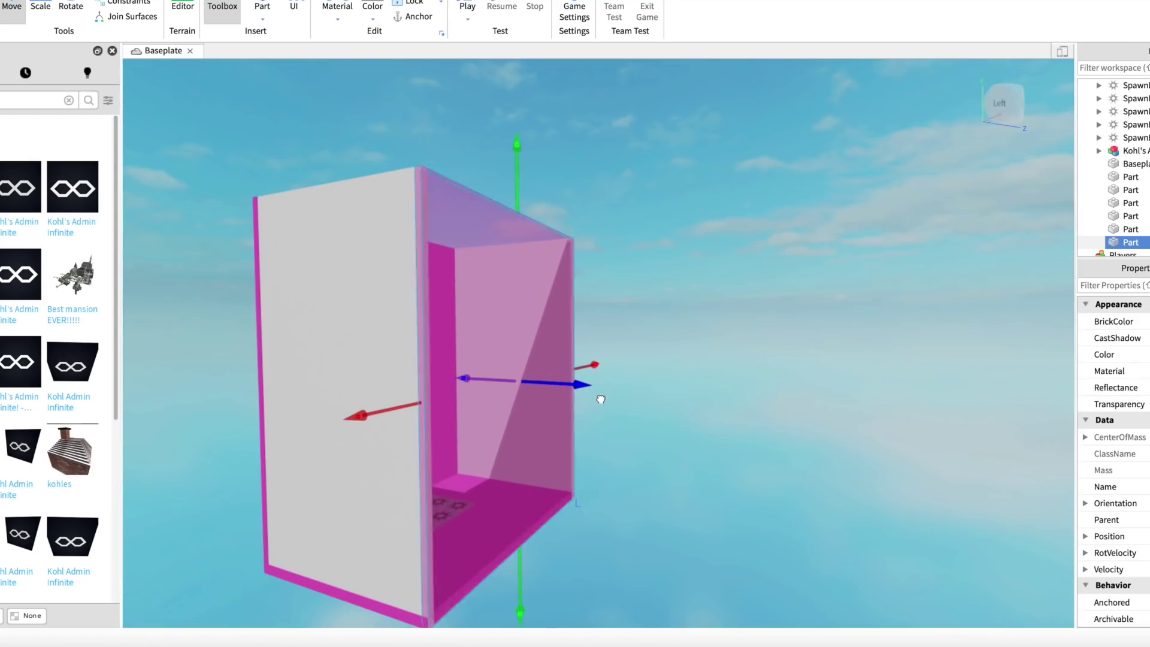
Recolour the front wall red and make it semi-transparent
left_click(1114, 321)
left_click(1141, 510)
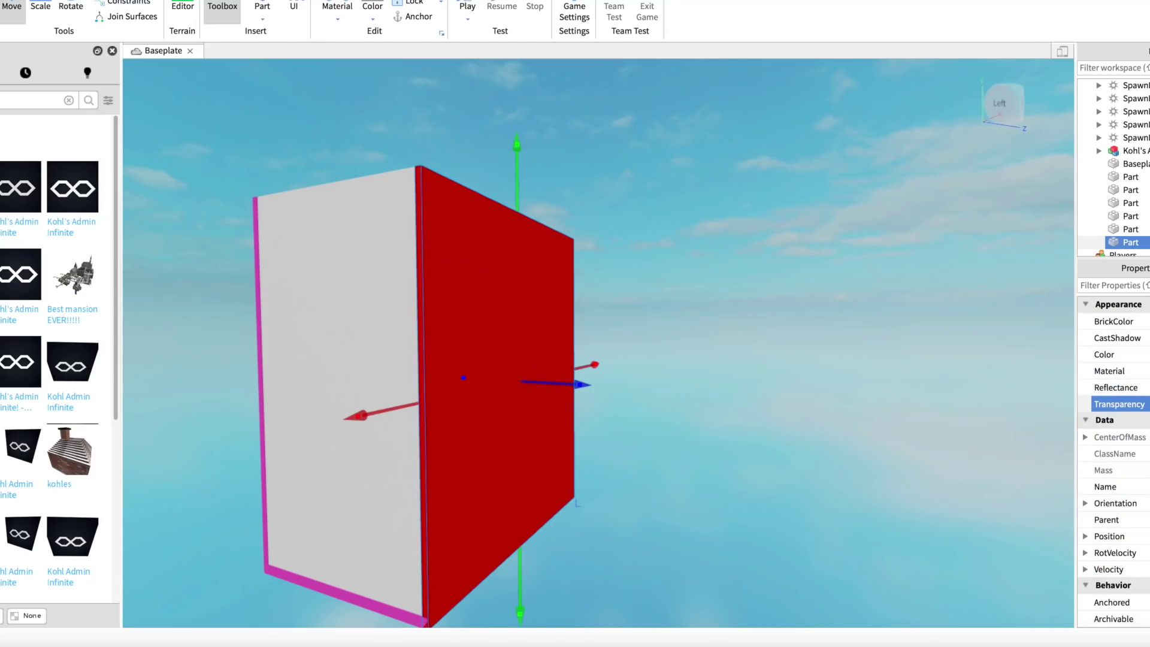
key("Return")
left_click(641, 340)
Inspect the enclosed spawn room from above and from the inside
mouse_move(641, 340)
right_mouse_down()
mouse_move(667, 345)
mouse_move(627, 339)
right_mouse_up()
scroll(634, 346, "up", 3)
scroll(636, 339, "up", 3)
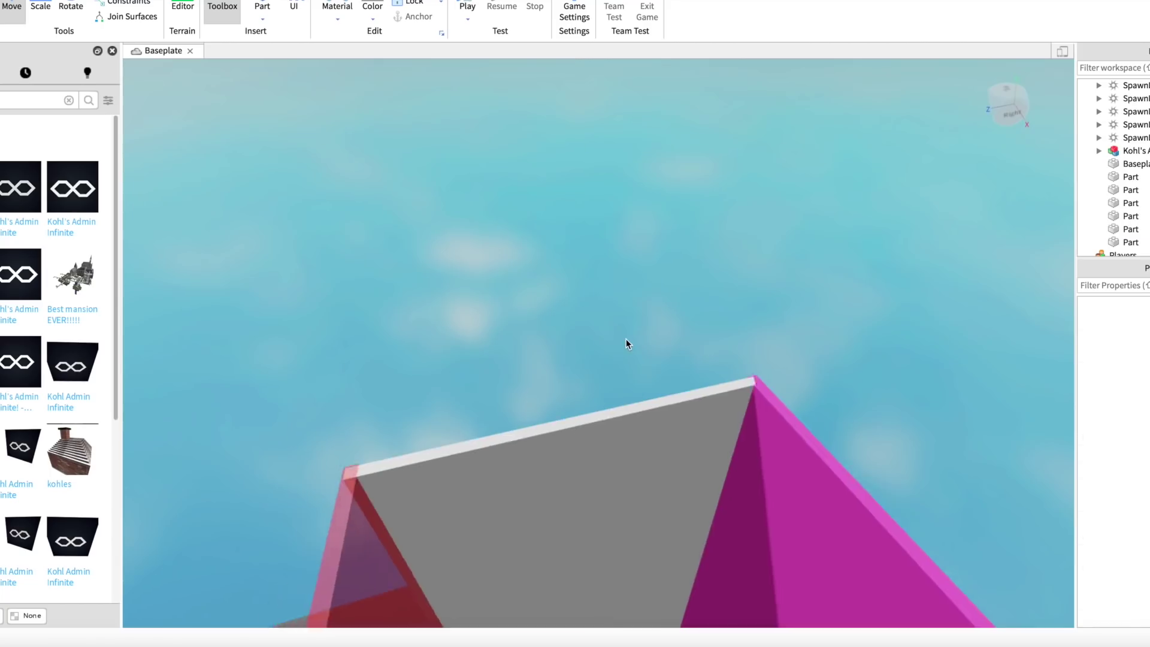
left_click(623, 429)
scroll(623, 429, "down", 5)
left_click_drag(505, 317, 817, 623)
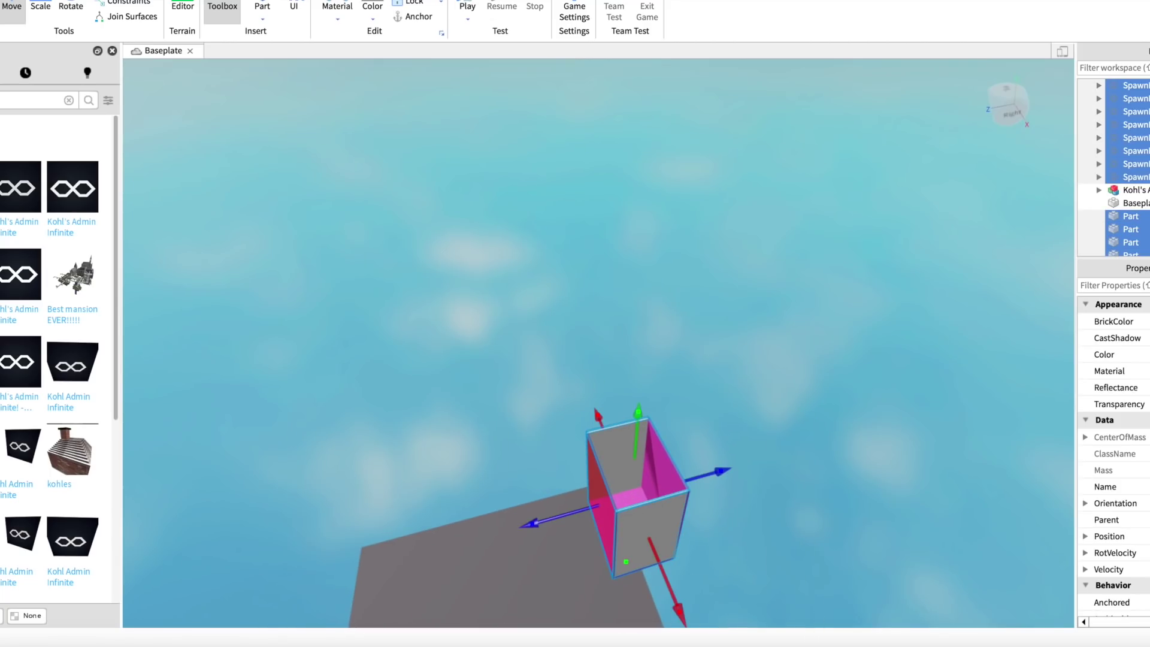
left_click(753, 224)
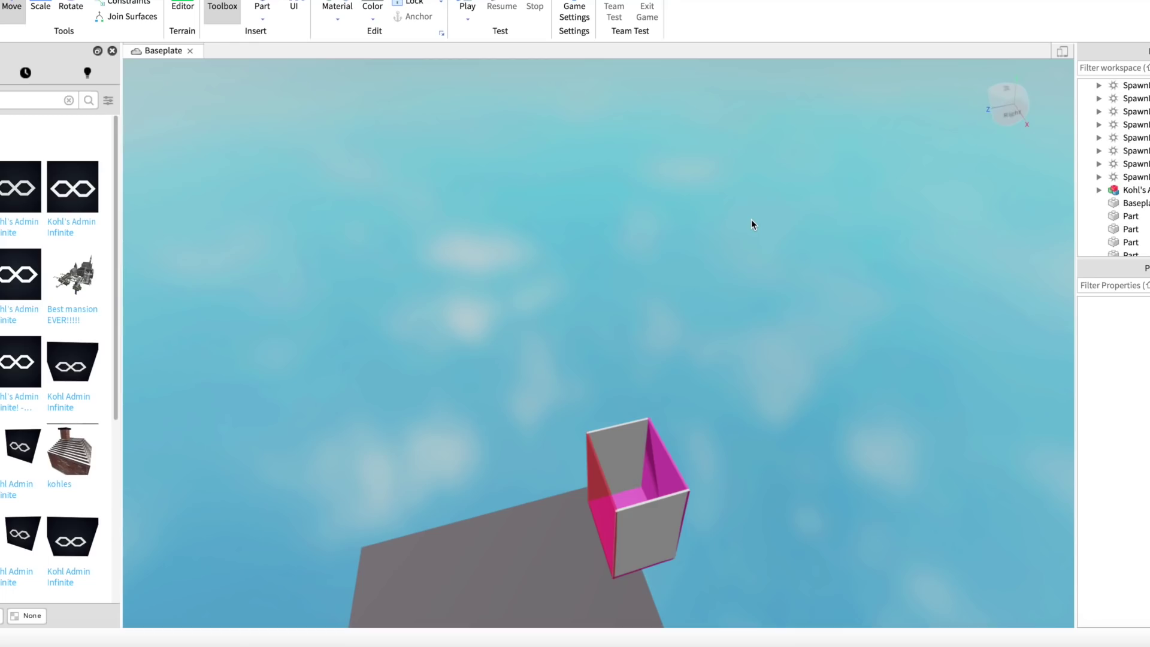
right_click_drag(751, 219, 744, 259)
scroll(766, 254, "up", 4)
scroll(760, 256, "up", 5)
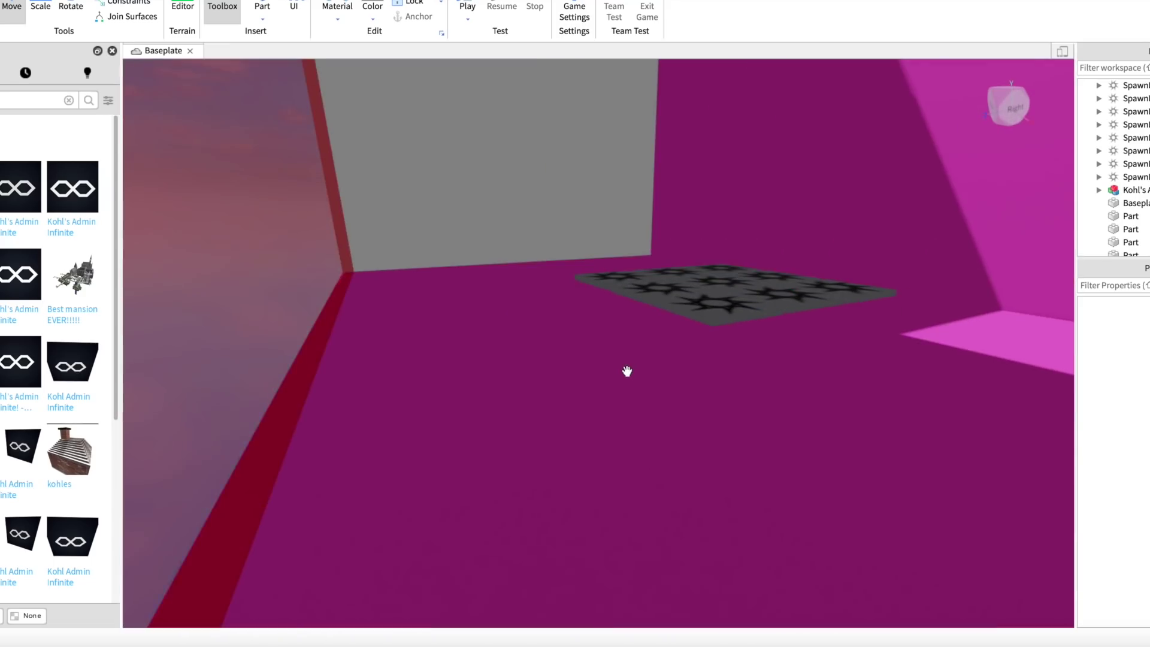
Duplicate the magenta floor and move the copy outside the red front wall as an adjoining platform
left_click(627, 372)
right_click_drag(624, 372, 657, 370)
key("a")
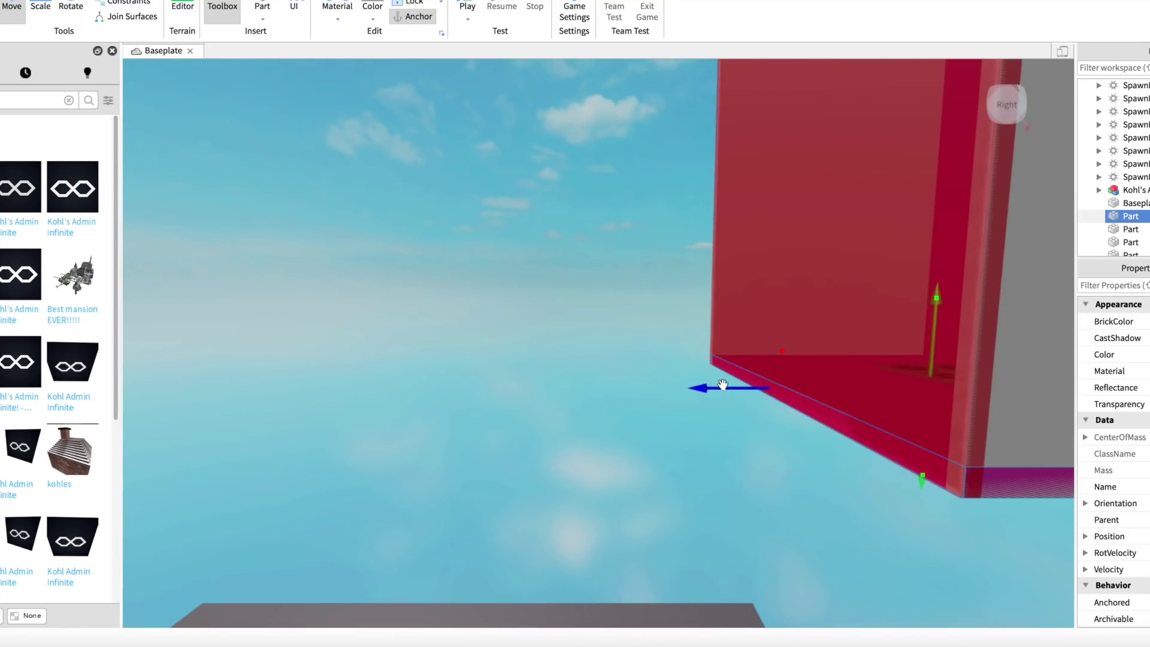
left_click_drag(745, 385, 393, 372)
right_click_drag(393, 372, 439, 341)
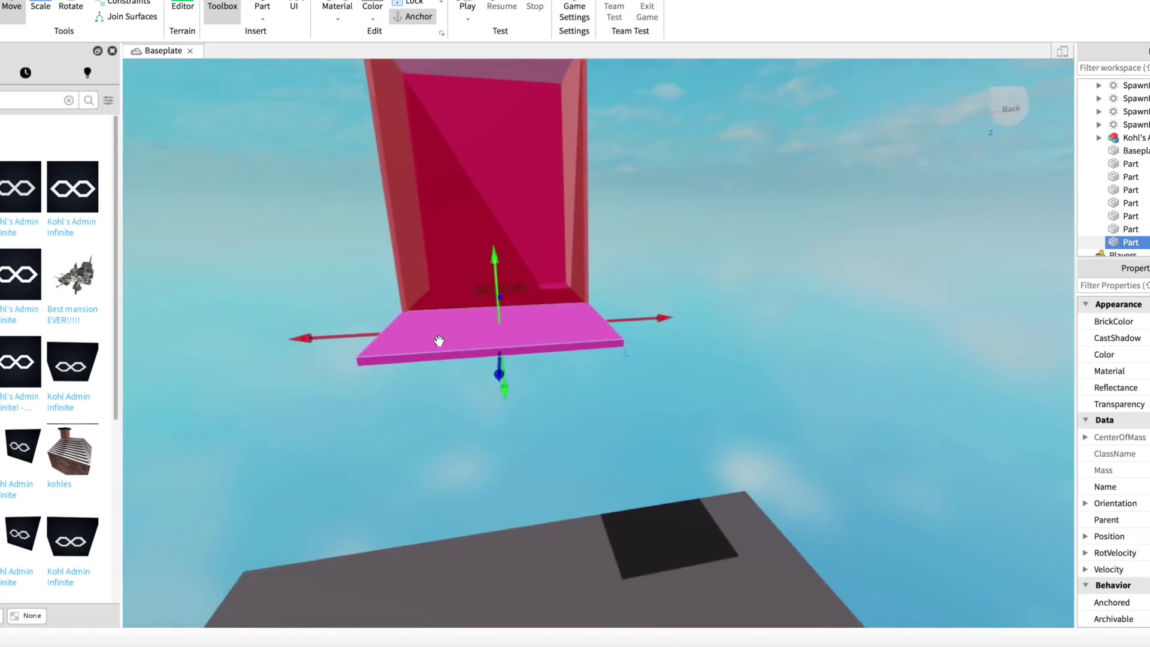
mouse_move(427, 330)
left_mouse_down()
mouse_move(438, 332)
mouse_move(424, 332)
left_mouse_up()
Duplicate the outside platform and move the copy outward, end to end with the original
right_click_drag(560, 336, 566, 359)
key("ctrl+d")
key("ctrl+2")
left_click_drag(569, 390, 655, 508)
right_click_drag(655, 508, 661, 511)
scroll(656, 508, "up", 3)
scroll(662, 511, "down", 3)
Narrow the outermost platform copy from both sides into a thin bridge and recolour it light grey
key("ctrl+3")
left_click_drag(779, 429, 600, 435)
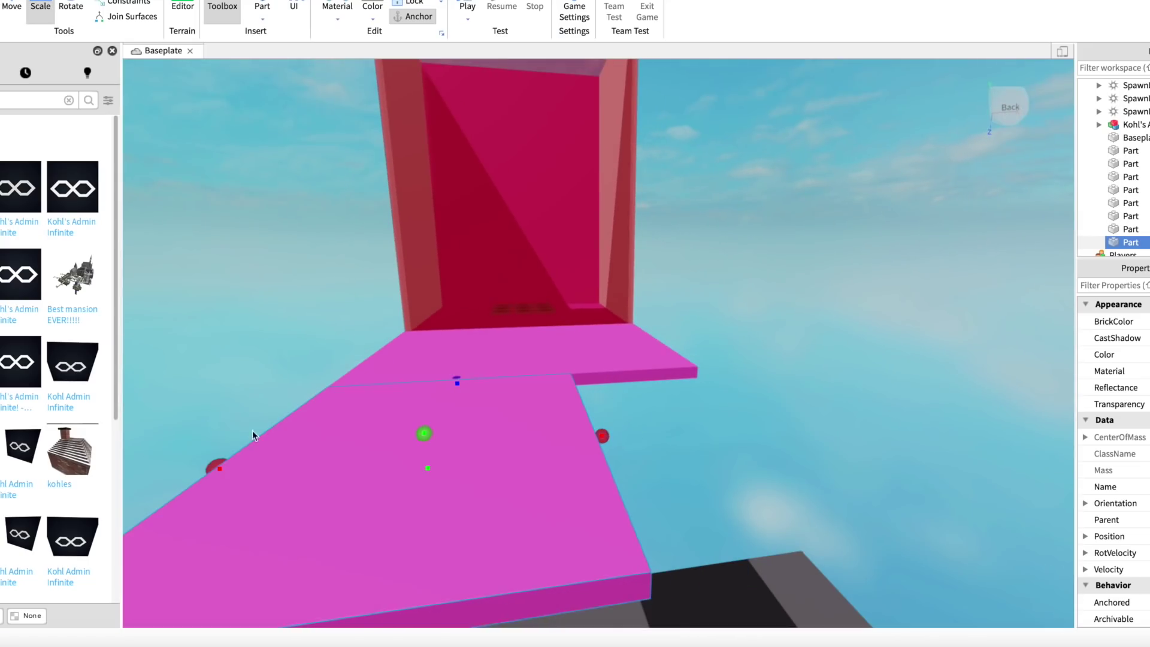
left_click_drag(211, 465, 334, 467)
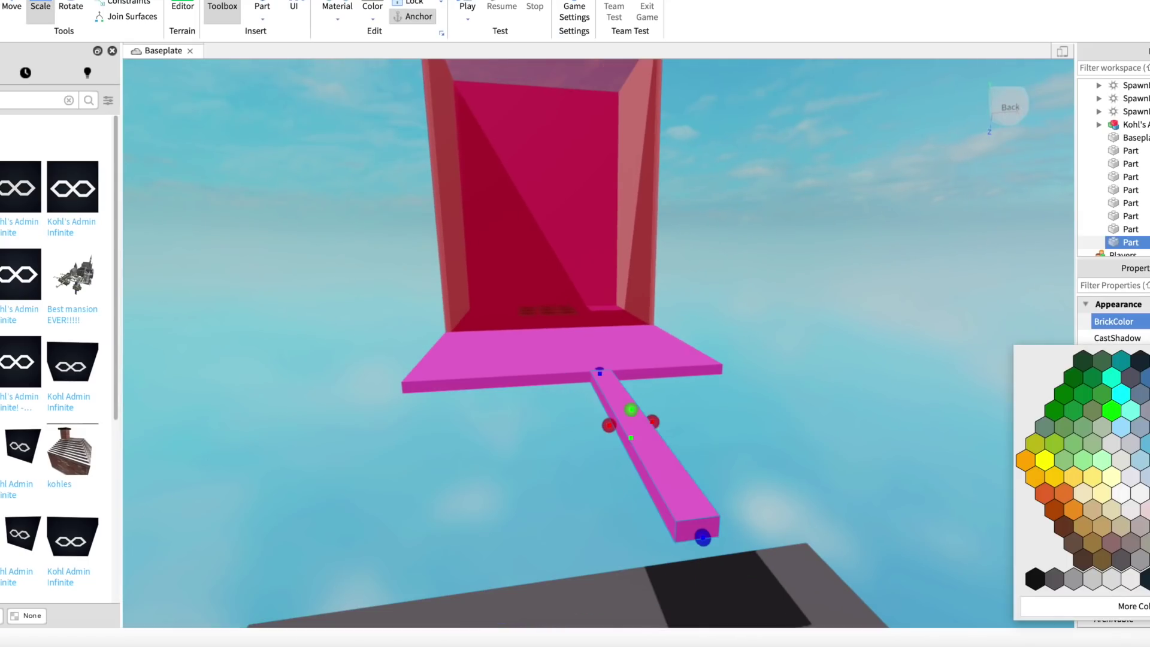
left_click(1073, 570)
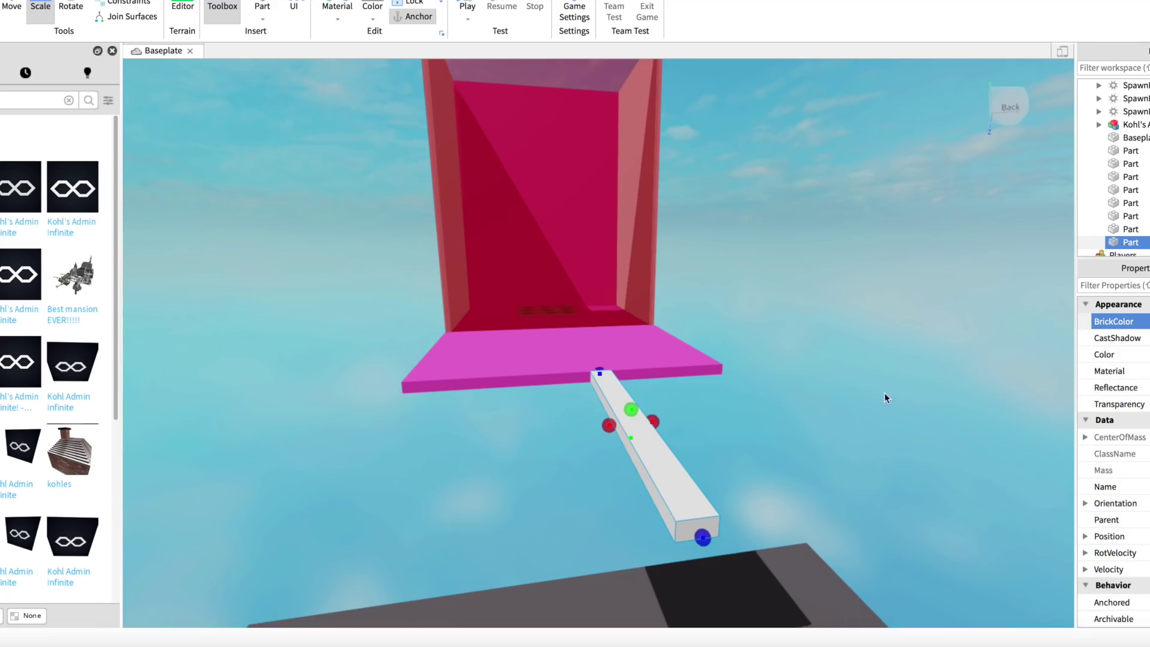
Duplicate the magenta platform and move the copy well beyond the far end of the light grey bridge
left_click(683, 366)
right_click_drag(683, 366, 683, 368)
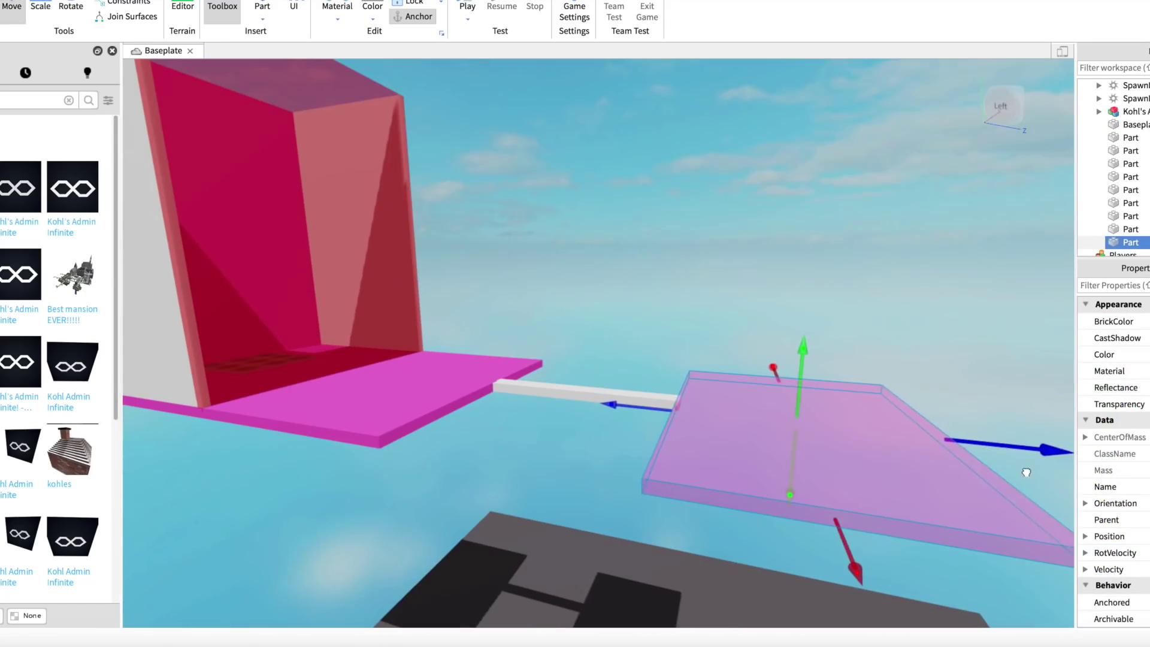
left_click_drag(1026, 472, 1028, 472)
key("d")
right_click_drag(755, 460, 753, 458)
key("s")
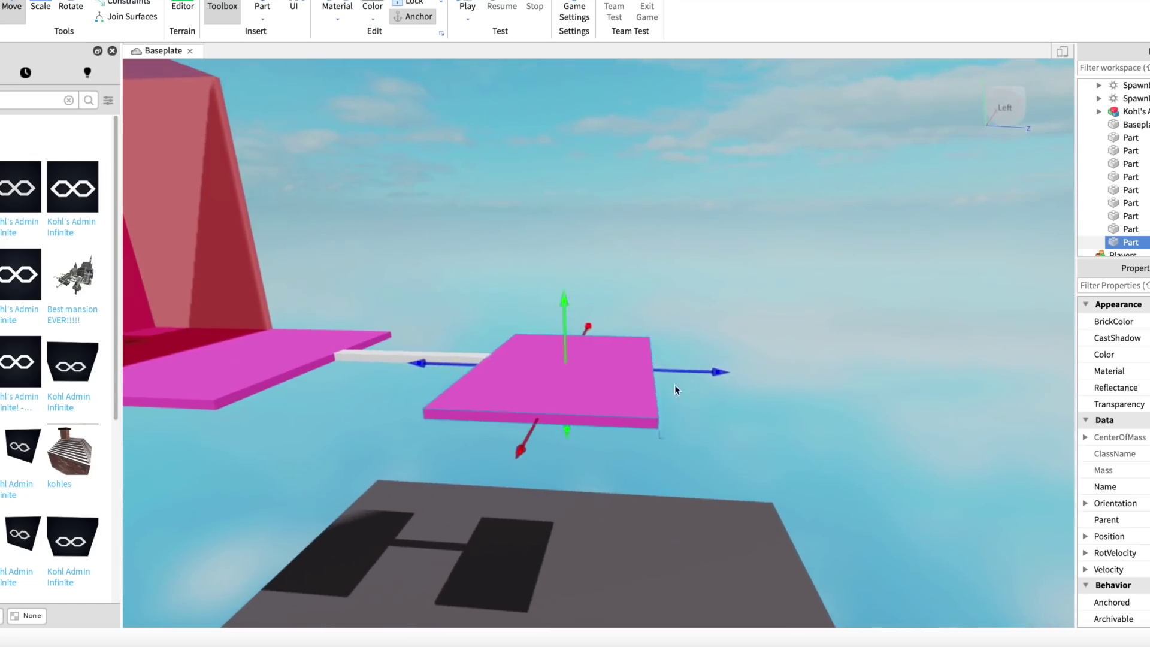
left_click_drag(689, 370, 1007, 378)
Lengthen the light grey bridge until it meets the edge of the far magenta platform
key("s")
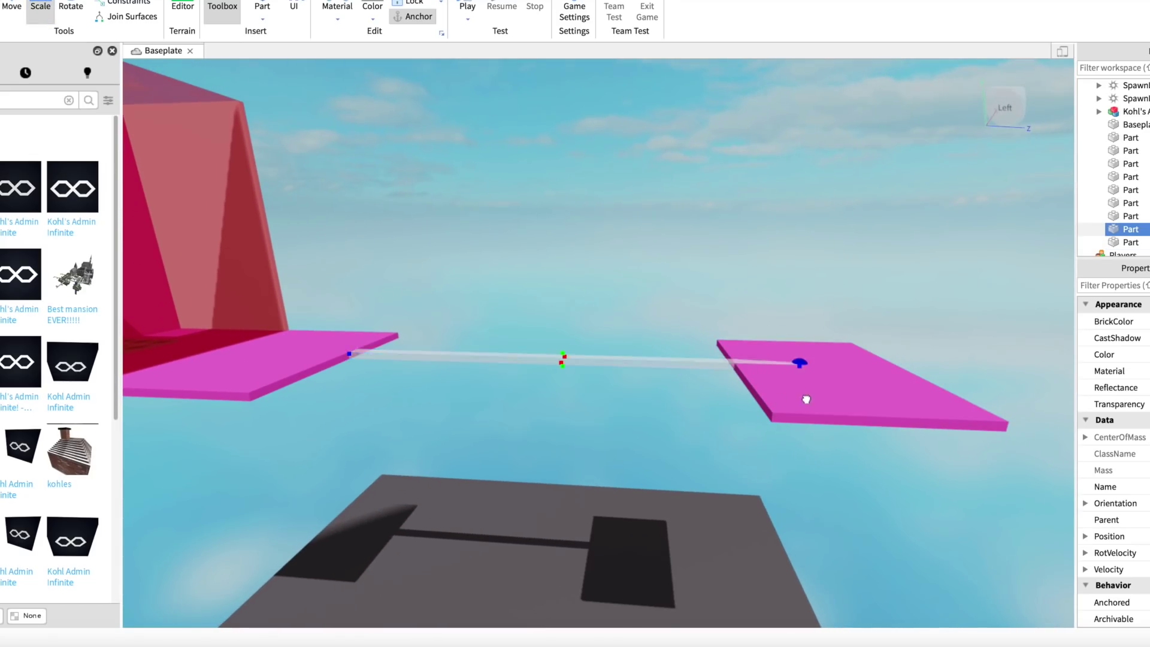
left_click_drag(748, 396, 748, 396)
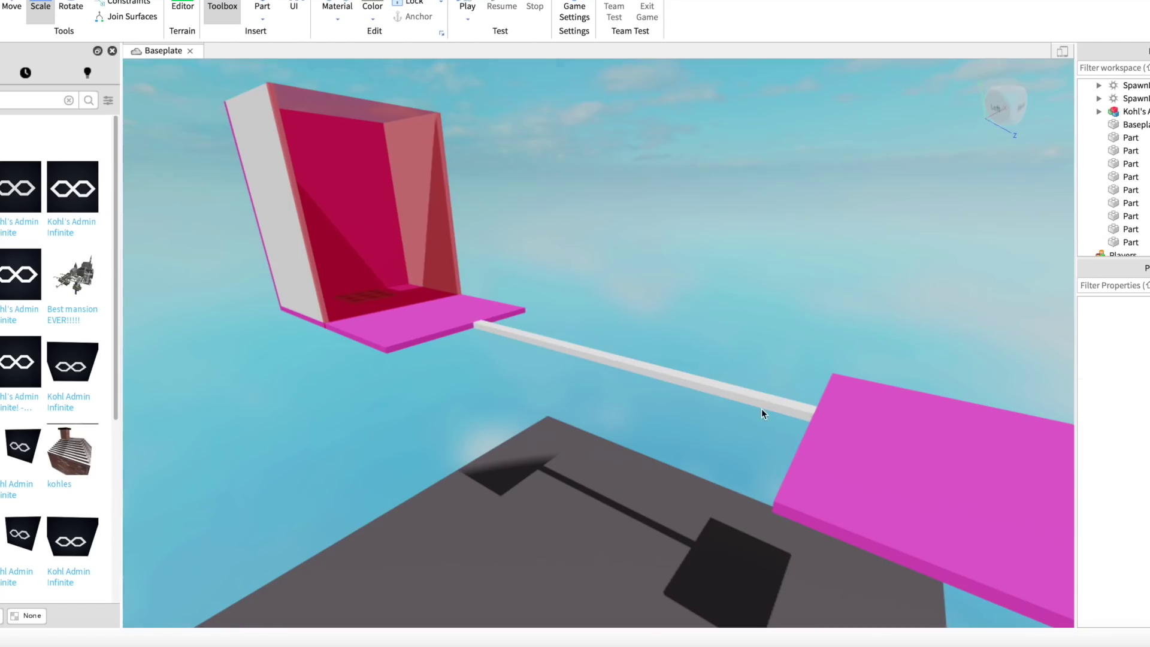
left_click(772, 401)
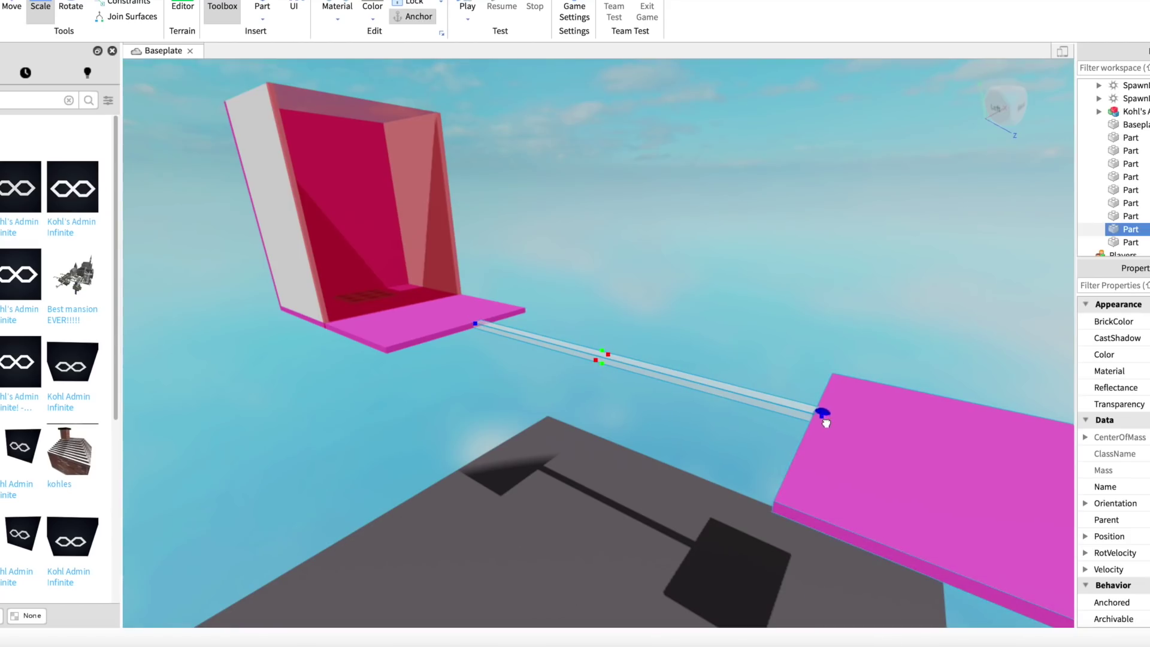
left_click_drag(826, 424, 825, 421)
scroll(749, 345, "up", 3)
left_click(731, 335)
right_click_drag(731, 334, 611, 345)
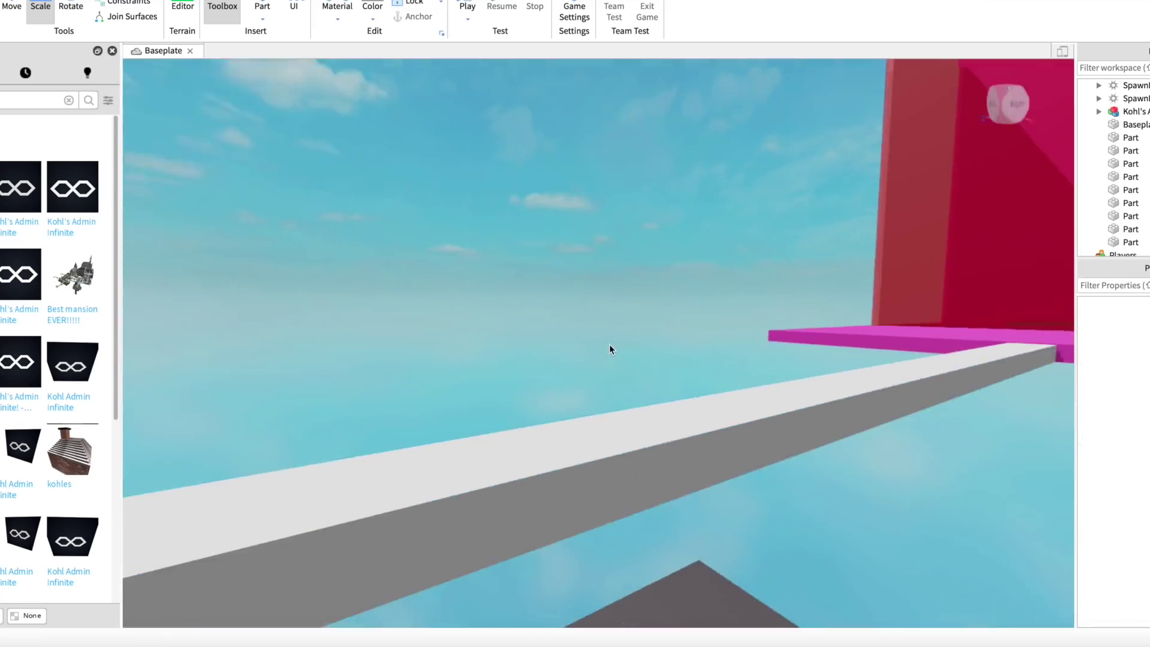
scroll(611, 343, "down", 5)
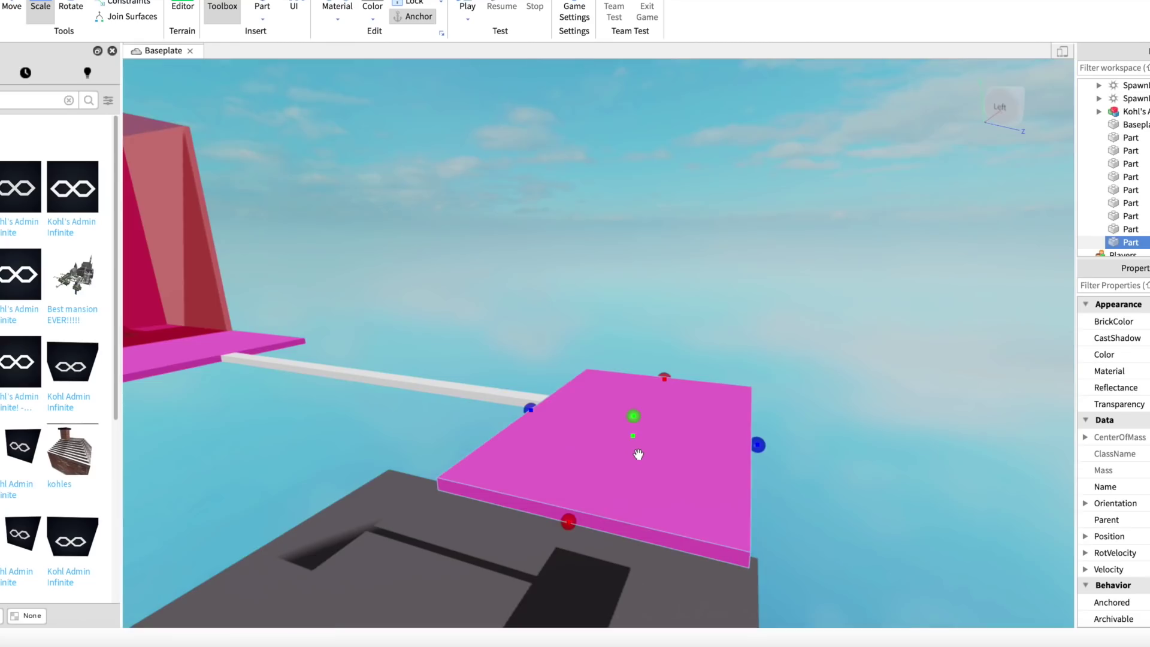
Insert a sphere on the far magenta platform and enlarge it
scroll(638, 454, "down", 5)
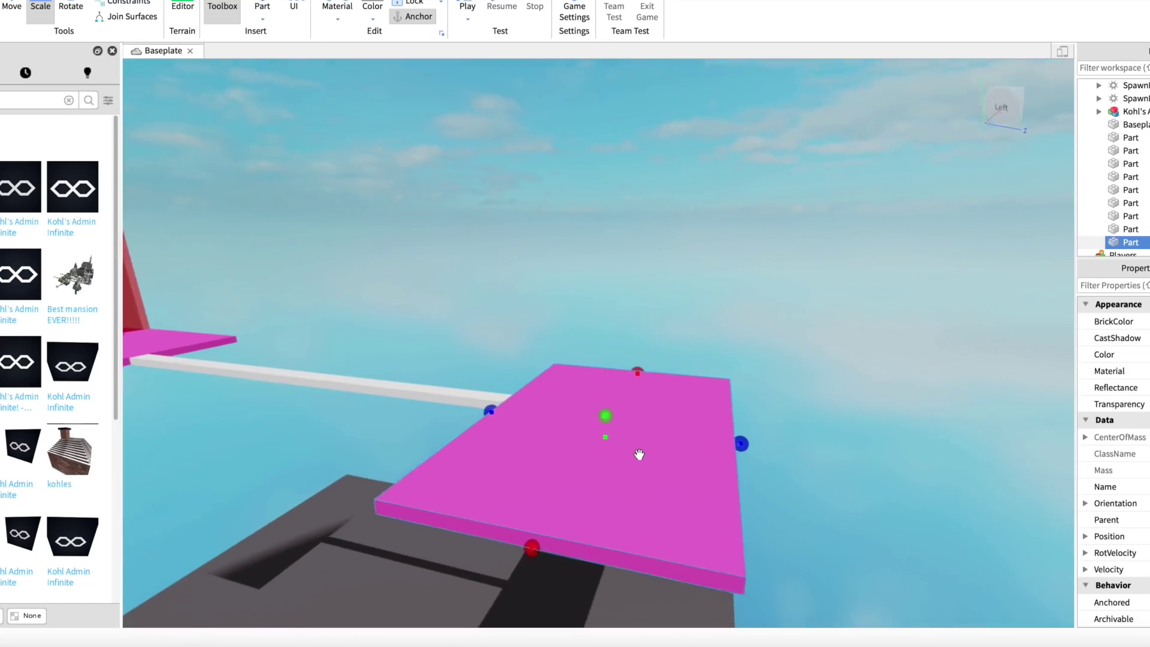
right_click_drag(648, 458, 605, 521)
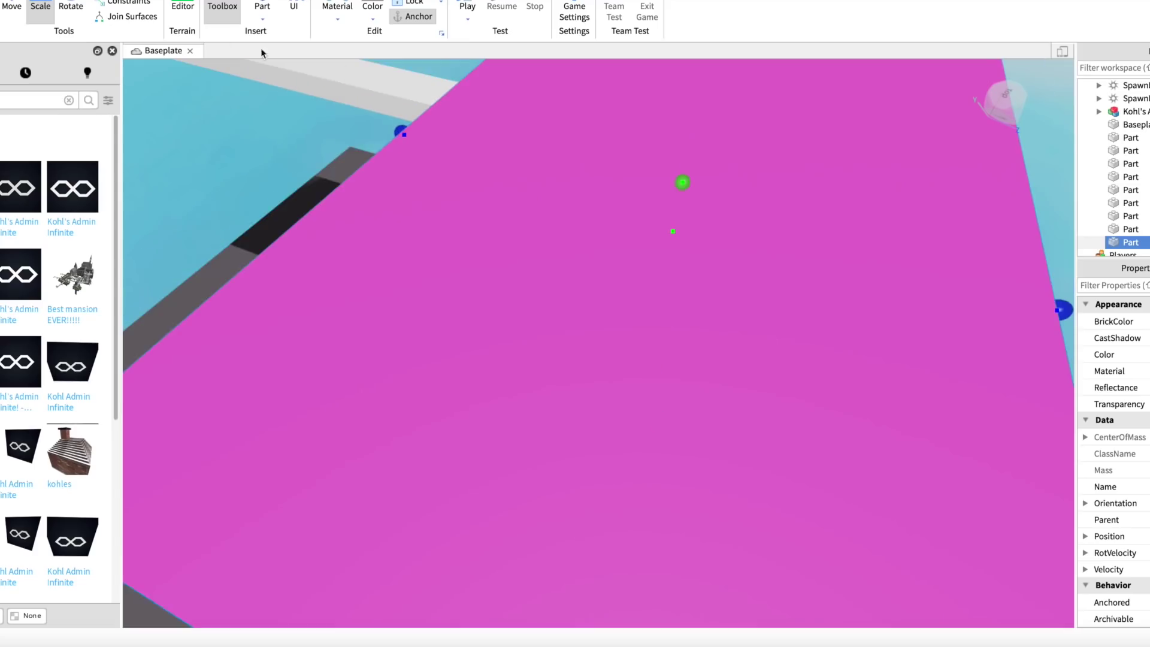
key("w")
key("d")
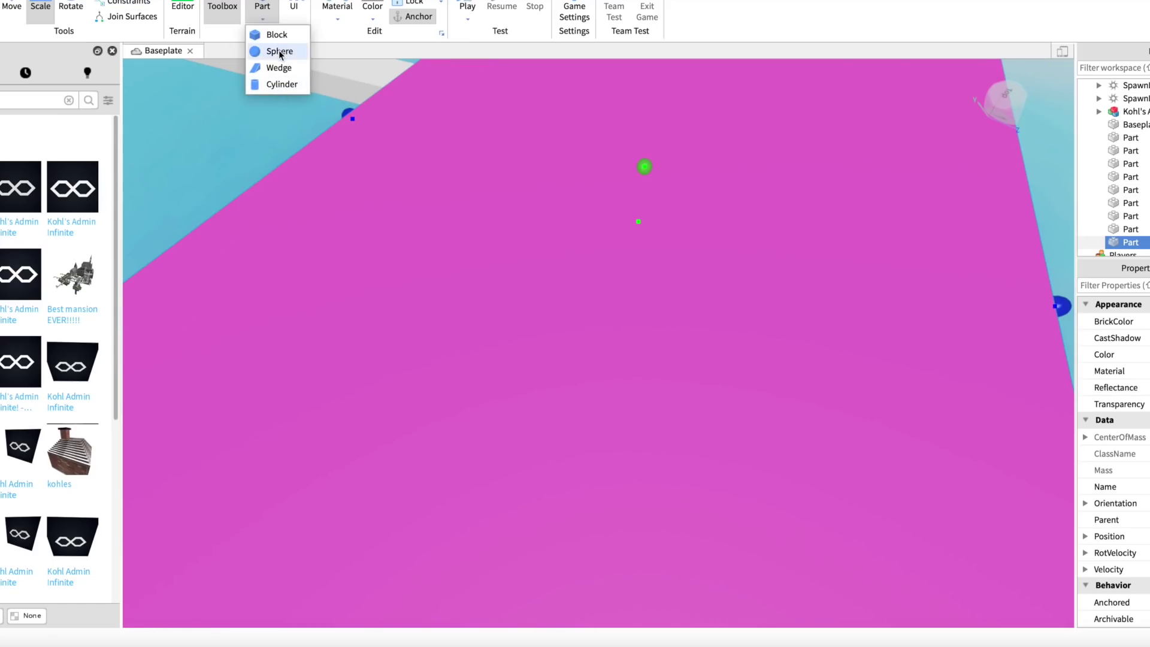
left_click(279, 52)
right_click_drag(627, 330, 639, 333)
scroll(627, 329, "down", 3)
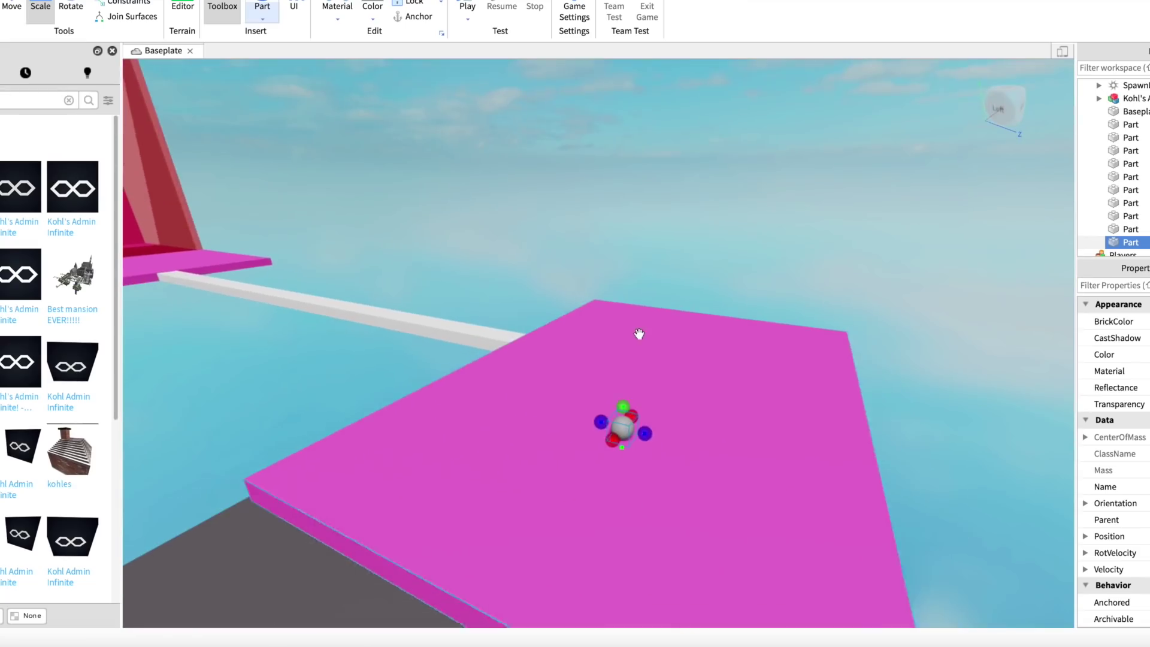
scroll(639, 334, "down", 2)
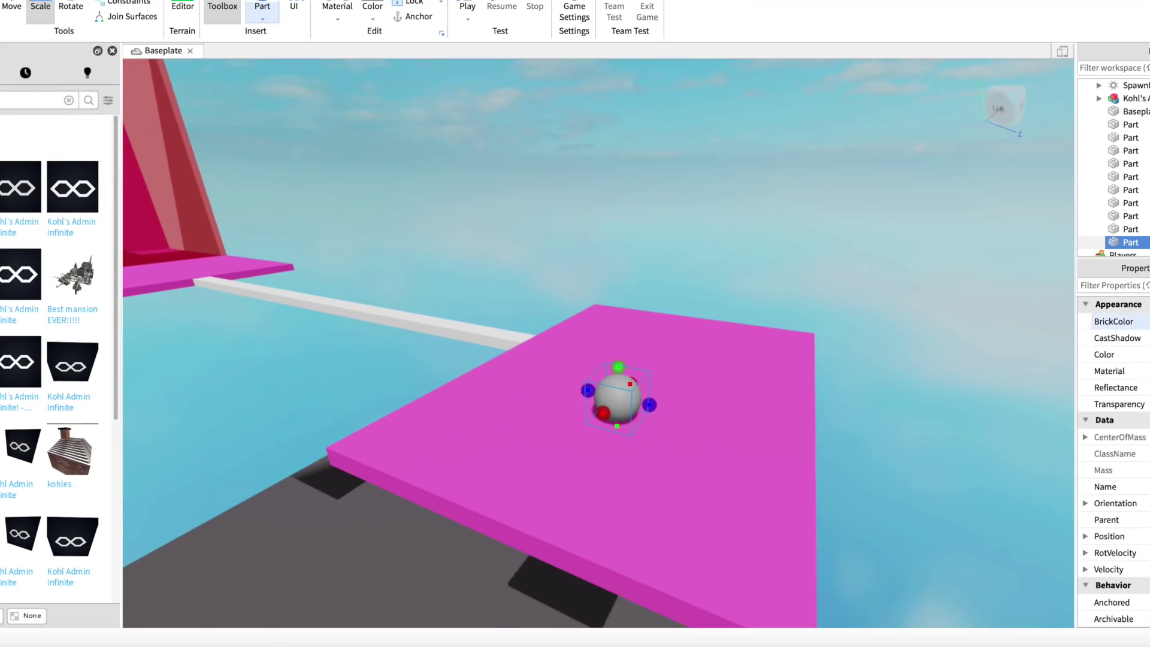
Recolour the sphere light pink and add an overlapping white copy just above it
left_click(1114, 321)
left_click(1148, 477)
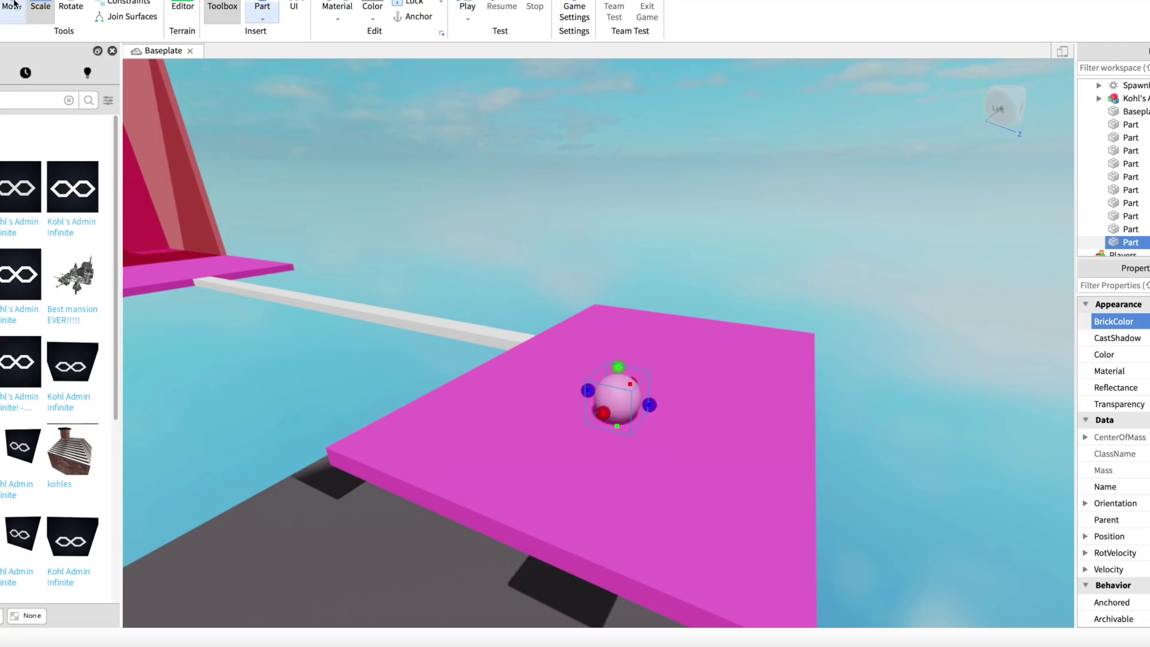
left_click_drag(620, 350, 620, 341)
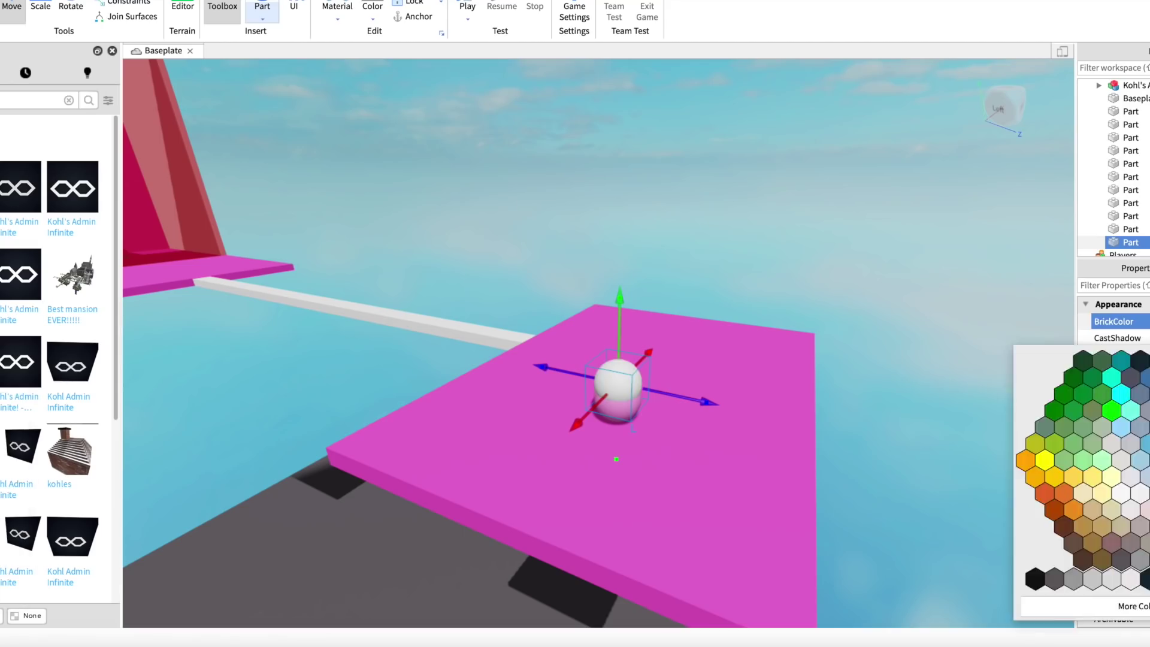
left_click(1146, 460)
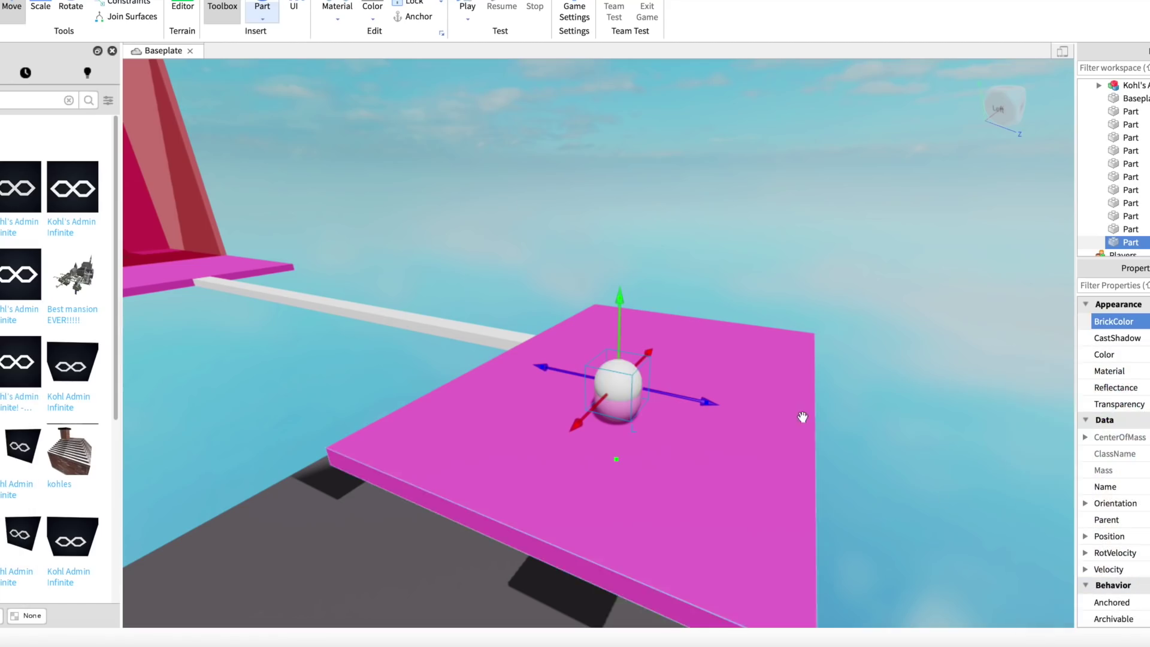
Select the pink and white spheres together and stack duplicates of the pair upward into a striped column
scroll(804, 417, "up", 2)
scroll(605, 438, "up", 3)
scroll(605, 437, "up", 2)
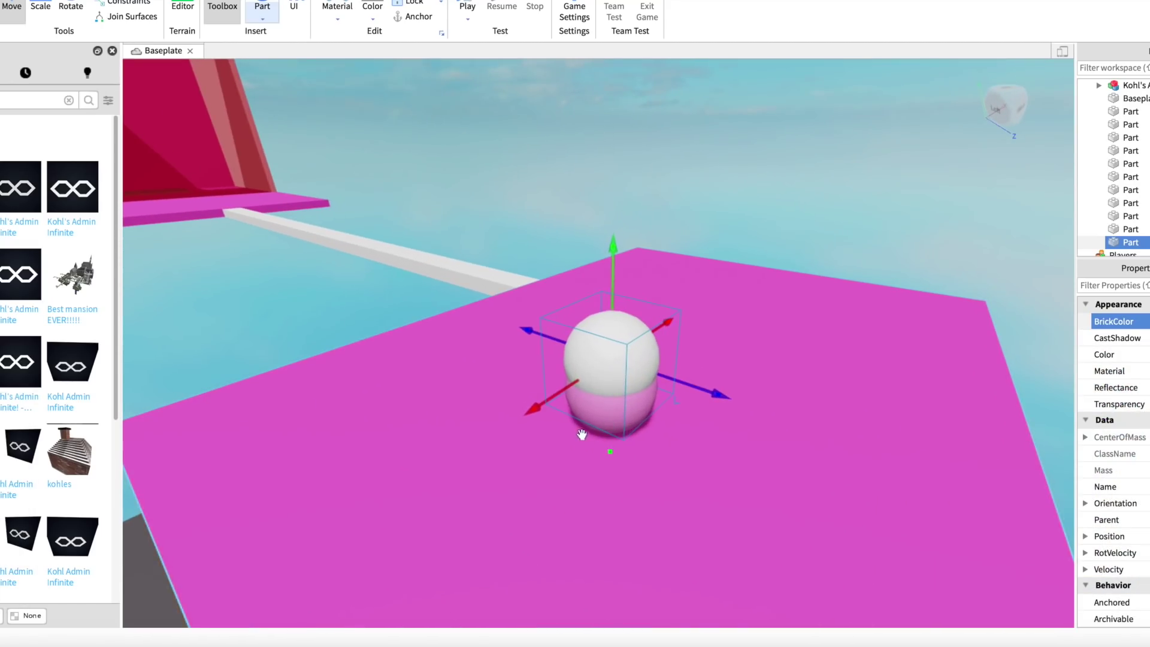
left_click(590, 426)
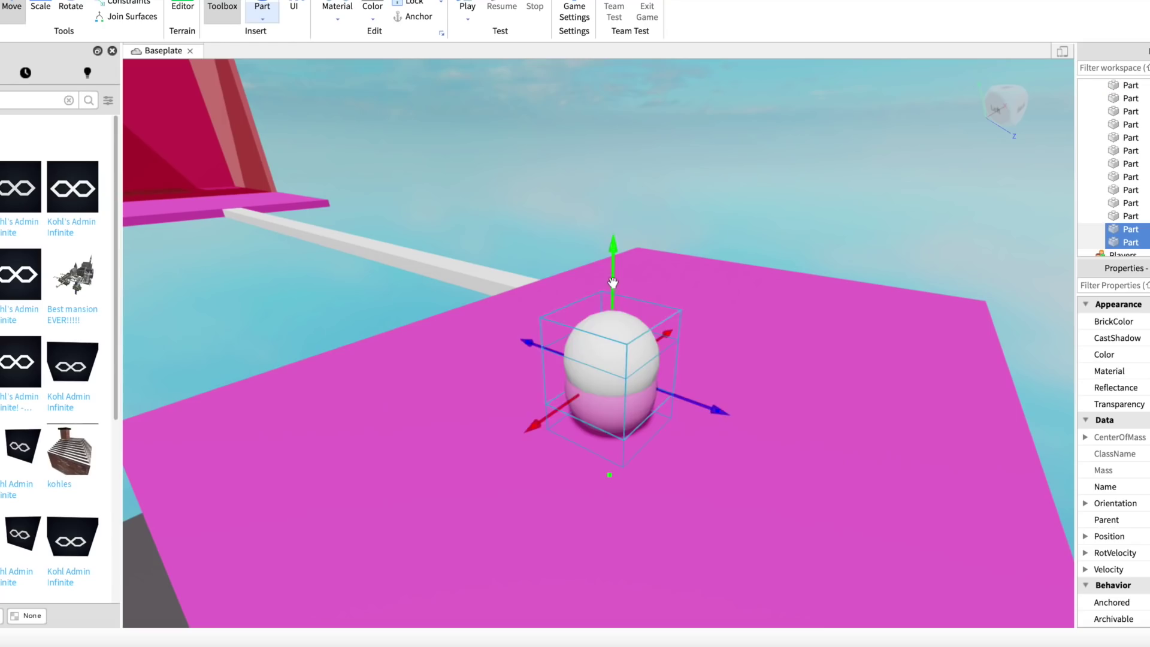
left_click_drag(613, 282, 642, 208)
key("ctrl+z")
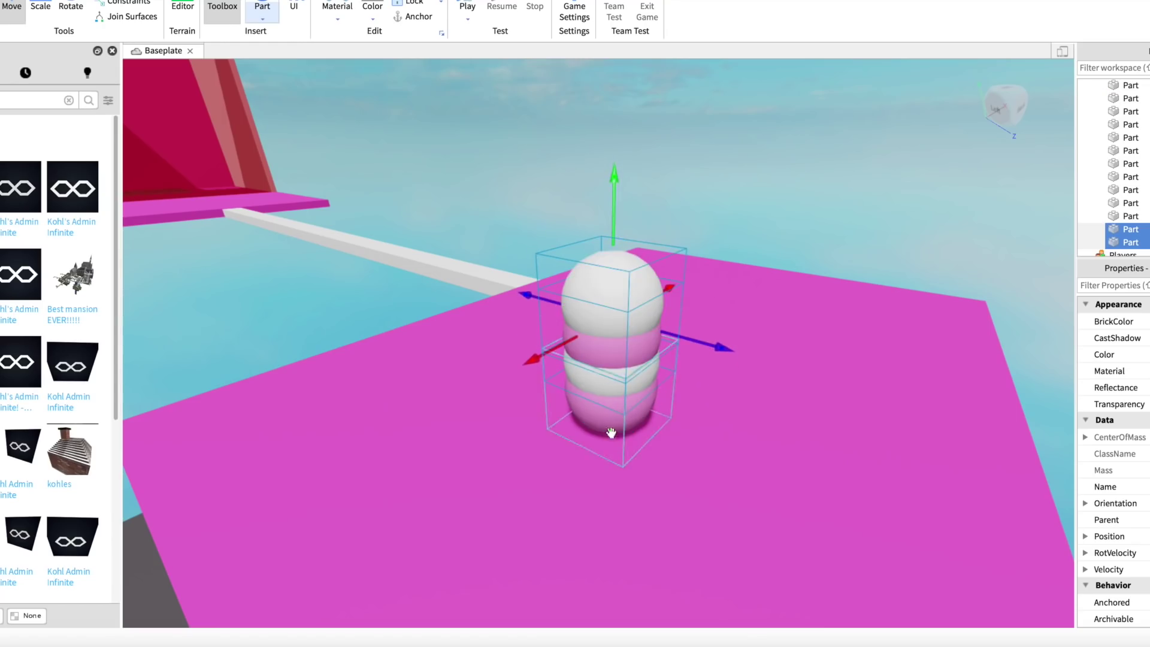
scroll(976, 270, "down", 3)
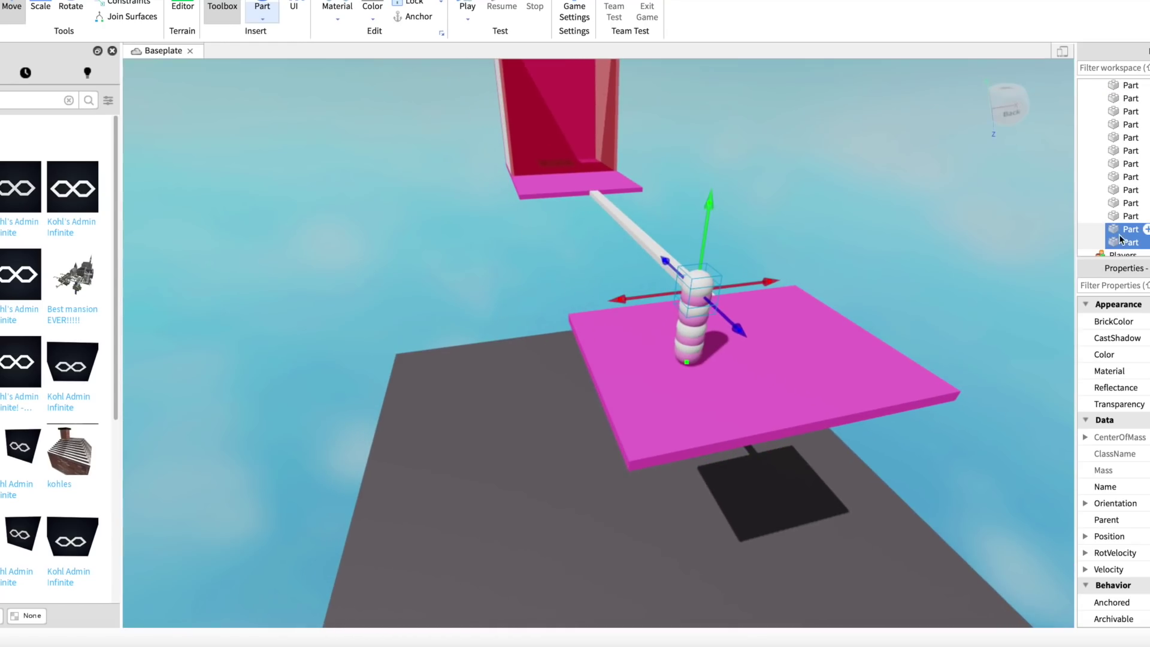
Select all the pink and white spheres and rotate the striped column 90 degrees so it lies horizontally
left_click(40, 8)
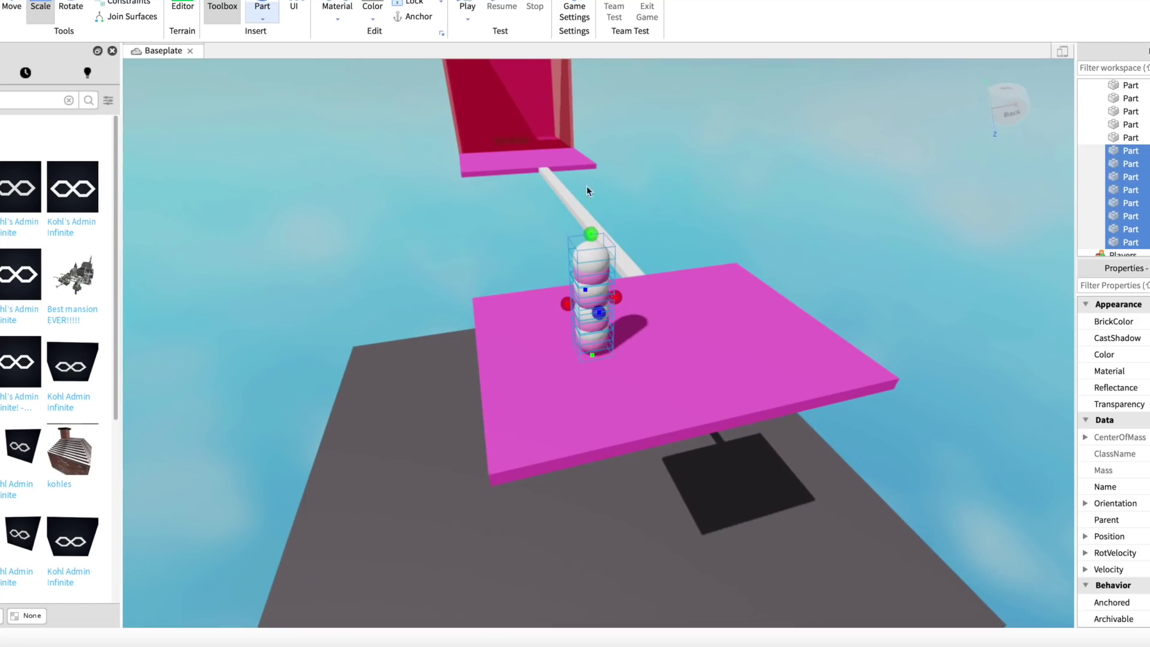
scroll(693, 270, "up", 3)
scroll(681, 293, "down", 8)
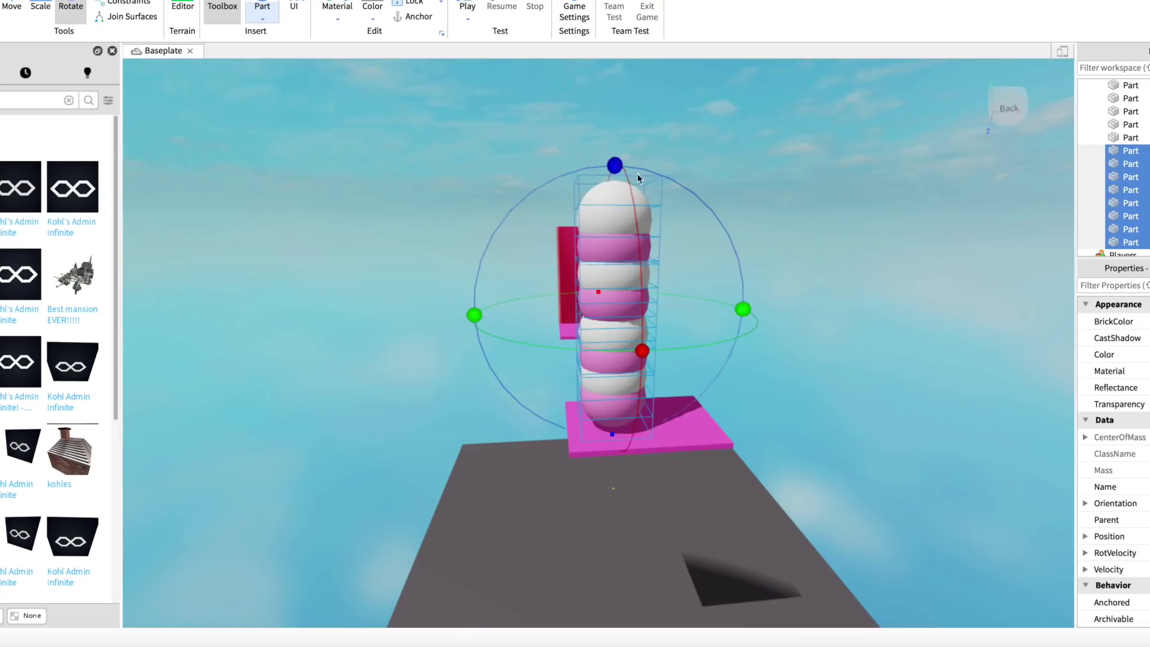
left_click_drag(614, 165, 830, 322)
key("w")
key("a")
Position the lying striped column along the far magenta platform's edge opposite the bridge
left_click(11, 8)
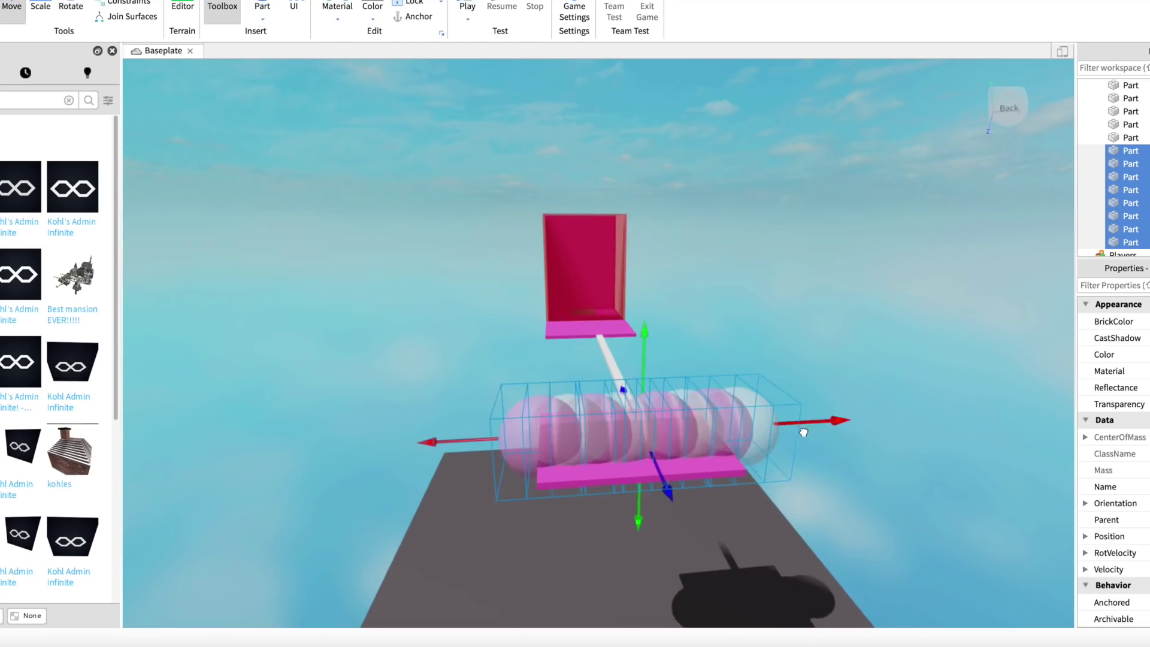
left_click_drag(803, 432, 786, 432)
key("a")
key("w")
key("a")
right_click_drag(548, 333, 549, 335)
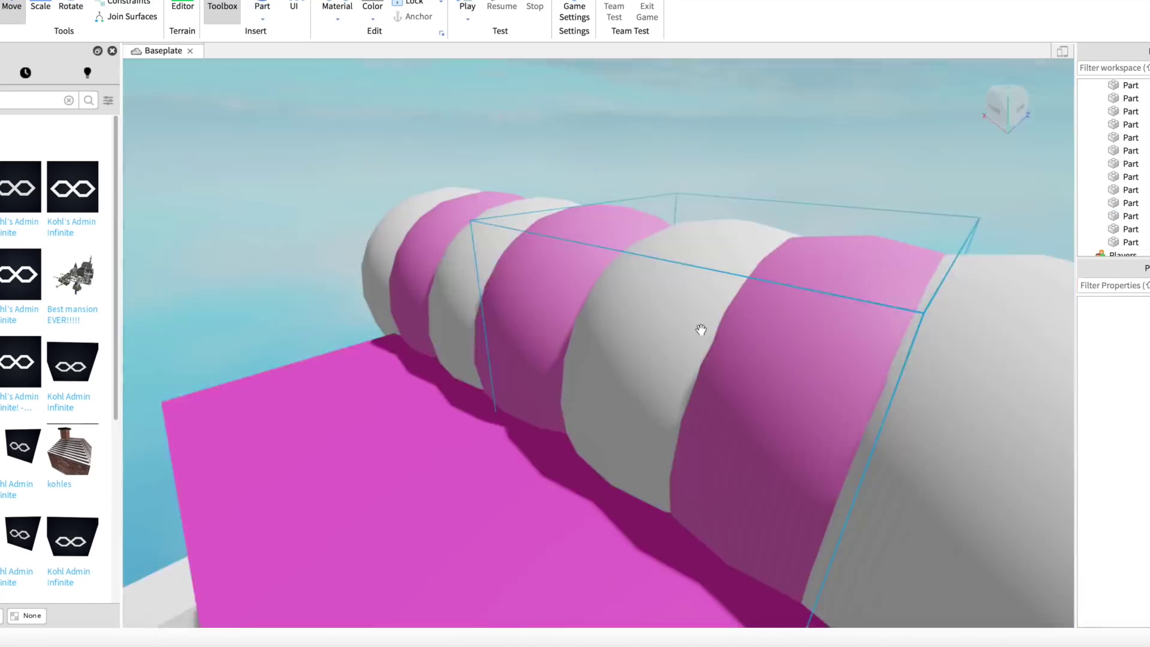
key("a")
right_click_drag(701, 329, 703, 329)
key("s")
key("a")
right_click_drag(689, 434, 685, 457)
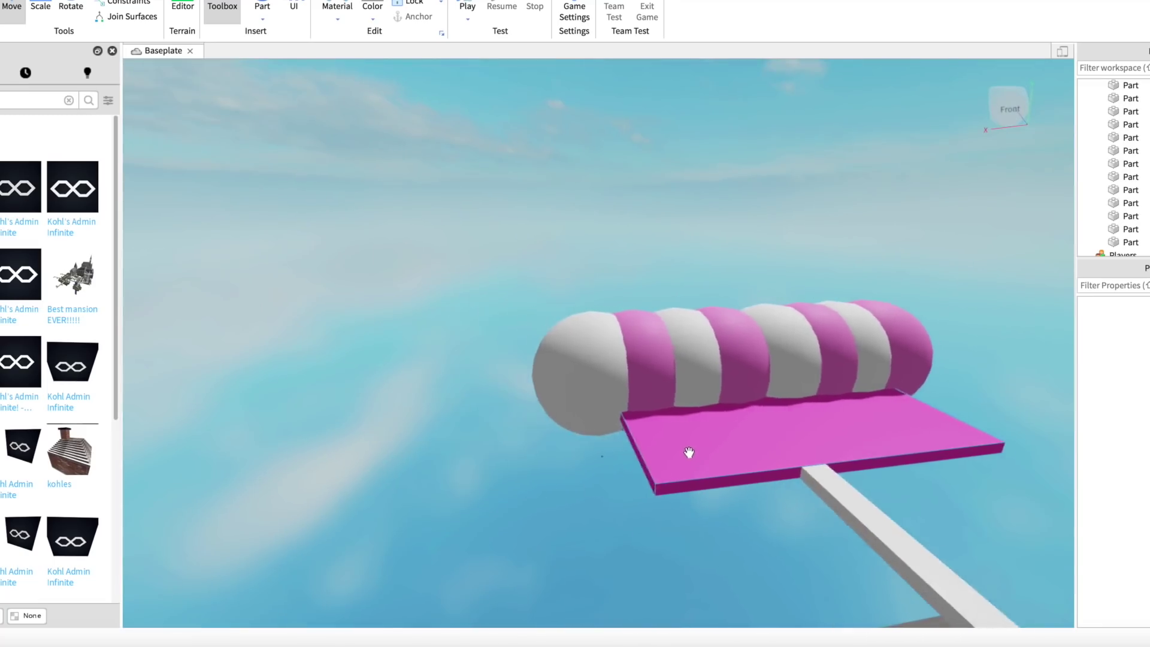
scroll(689, 455, "down", 3)
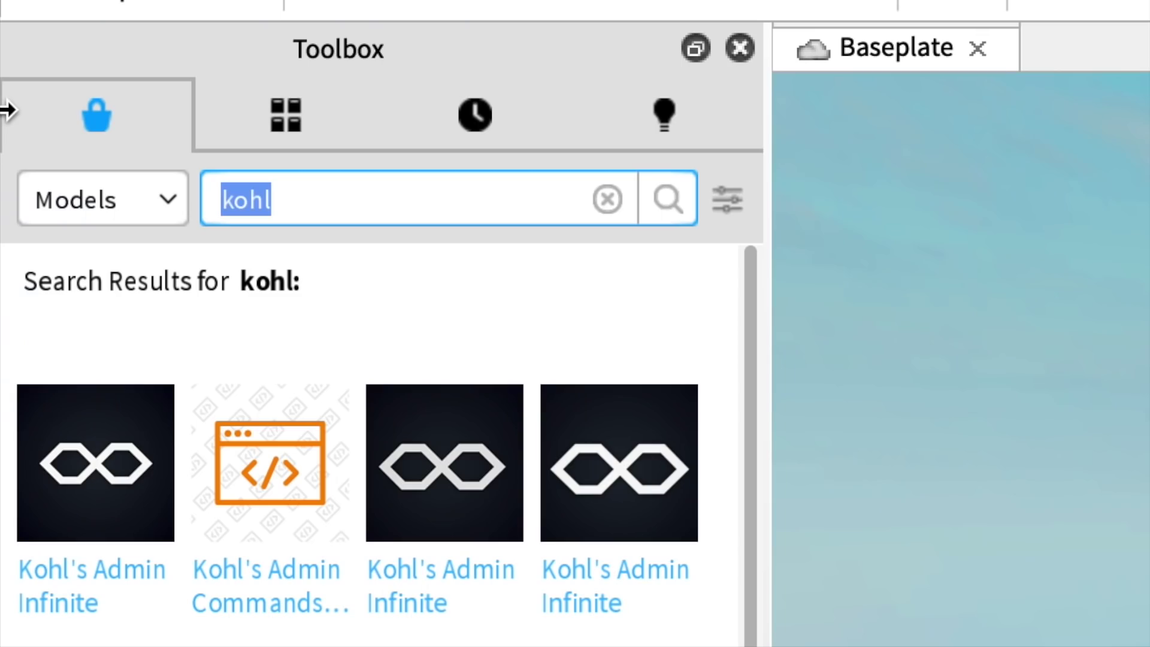
Search the model library for "kill brick" and insert the Kill Brick model
type("kill brick")
key("Return")
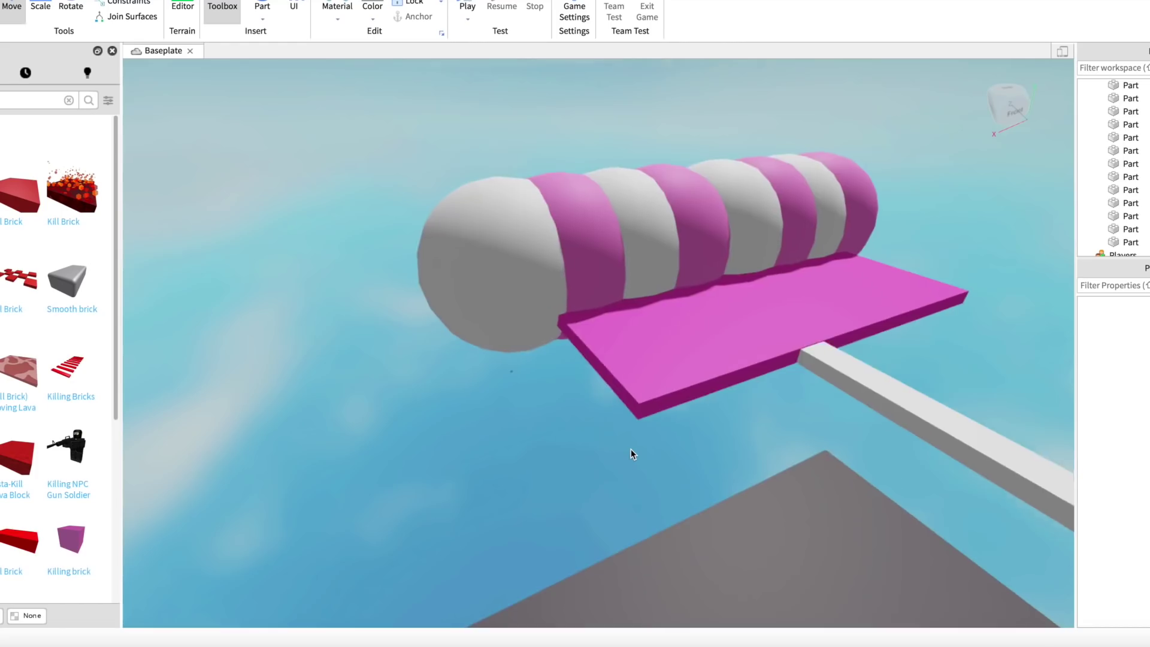
right_click_drag(631, 450, 630, 449)
left_click(72, 187)
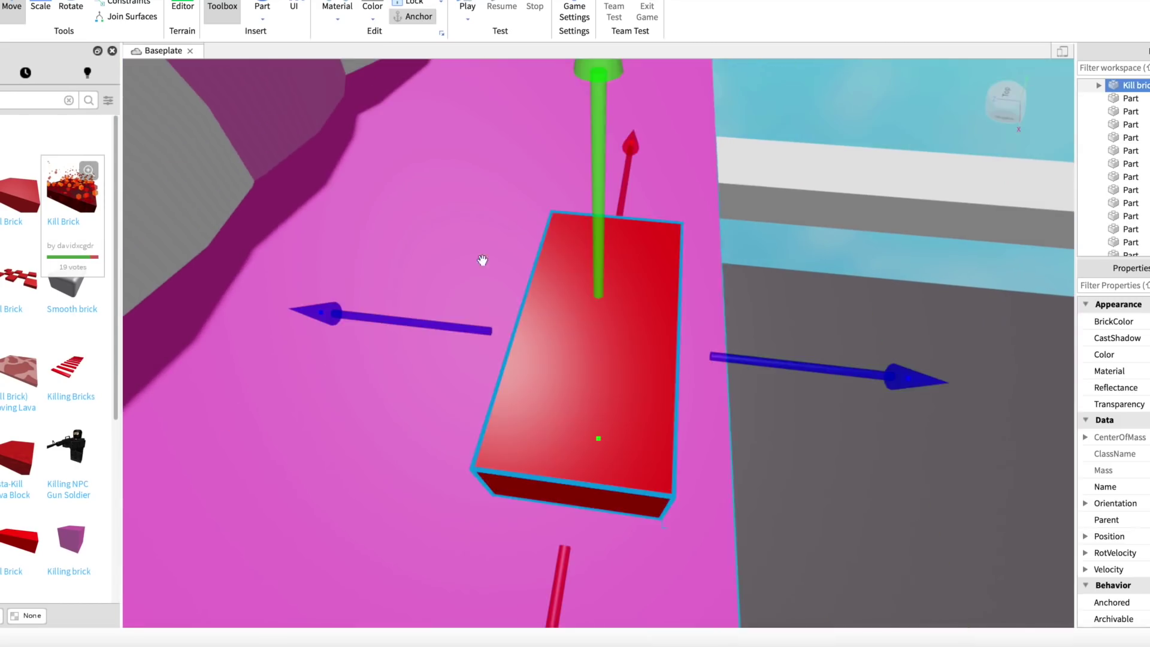
Stretch the red kill brick lengthwise along the far platform's edge
right_click_drag(755, 236, 755, 236)
scroll(755, 236, "down", 5)
key("w")
key("d")
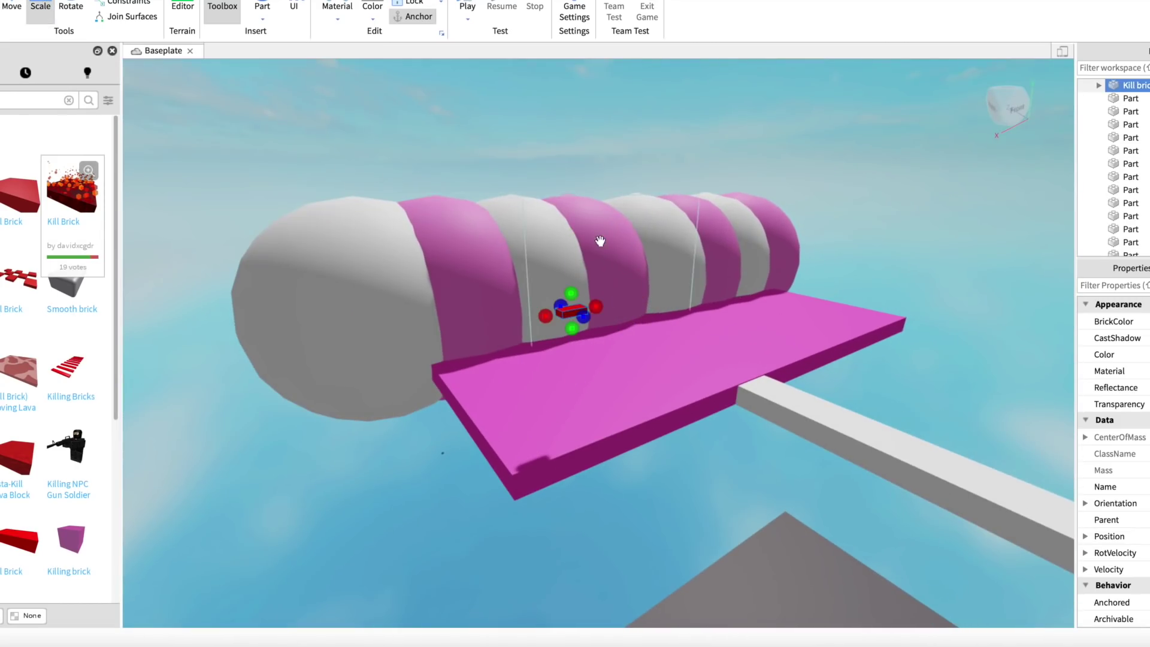
key("a")
key("w")
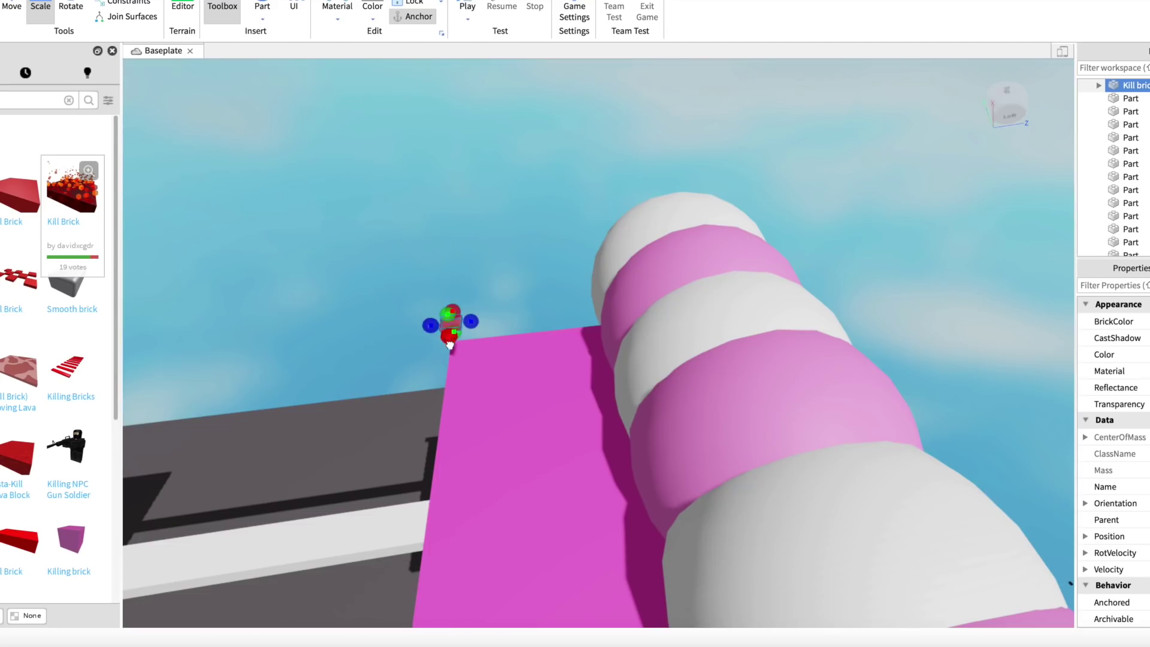
left_click_drag(450, 345, 441, 429)
key("s")
right_click_drag(631, 365, 691, 288)
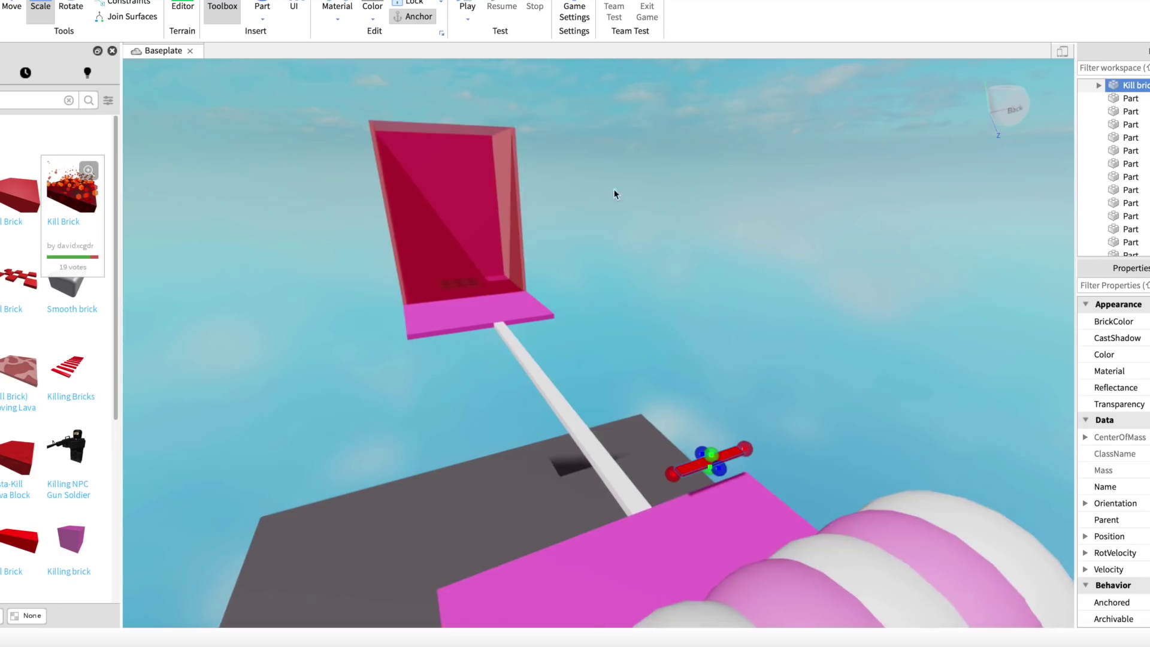
Move the lengthened kill brick onto the top of the striped column near one end
key("a")
key("w")
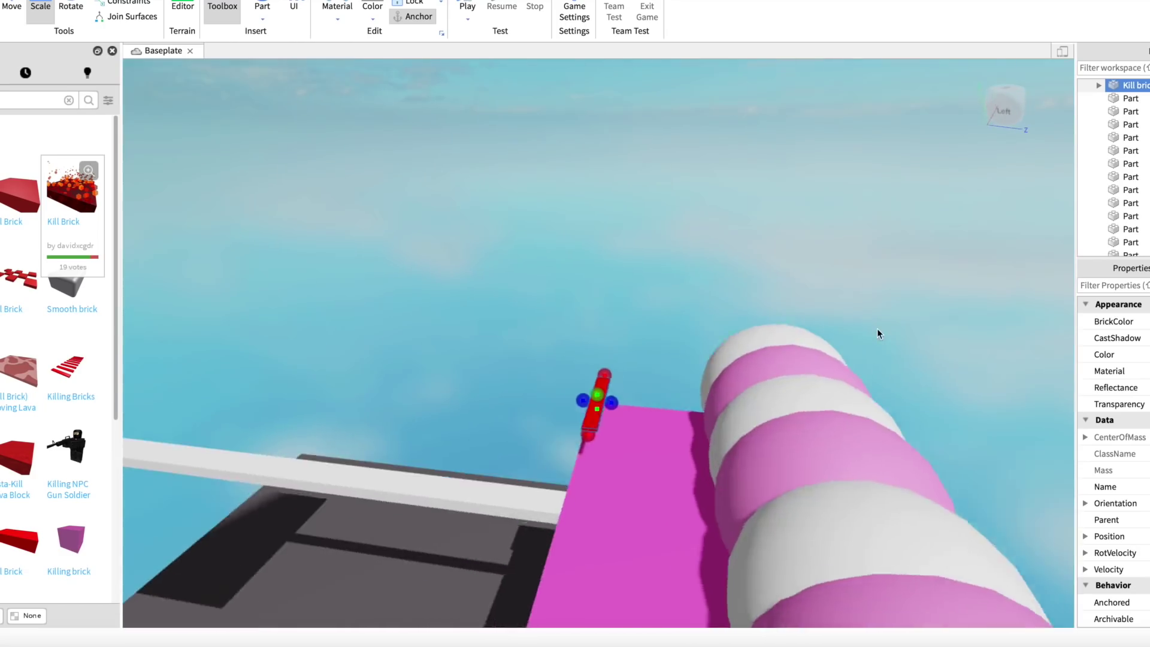
key("a")
key("w")
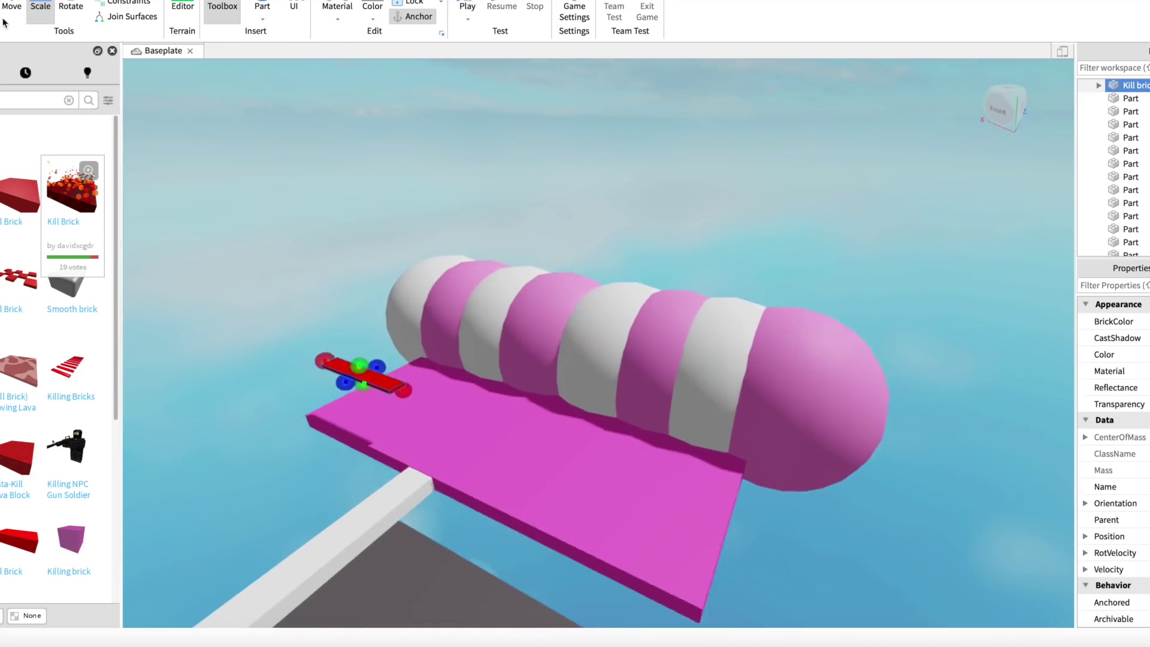
left_click(7, 20)
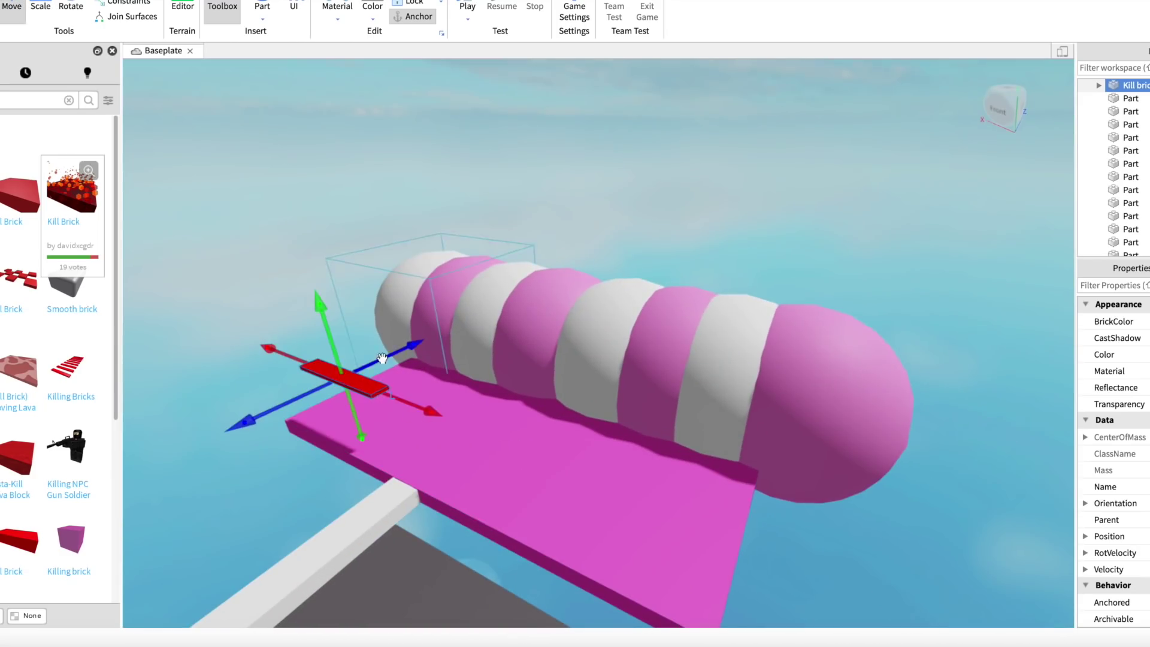
left_click_drag(382, 358, 483, 247)
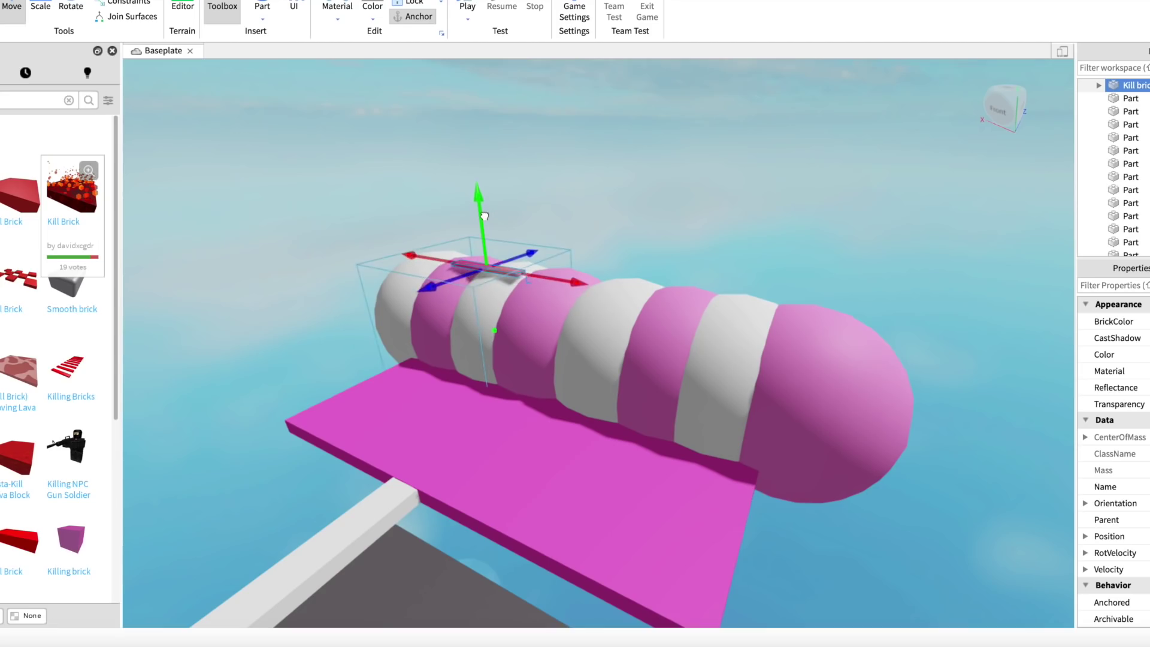
Duplicate the kill brick and place the copy on top of the striped column near its opposite end
key("a")
right_click_drag(575, 331, 578, 341)
key("s")
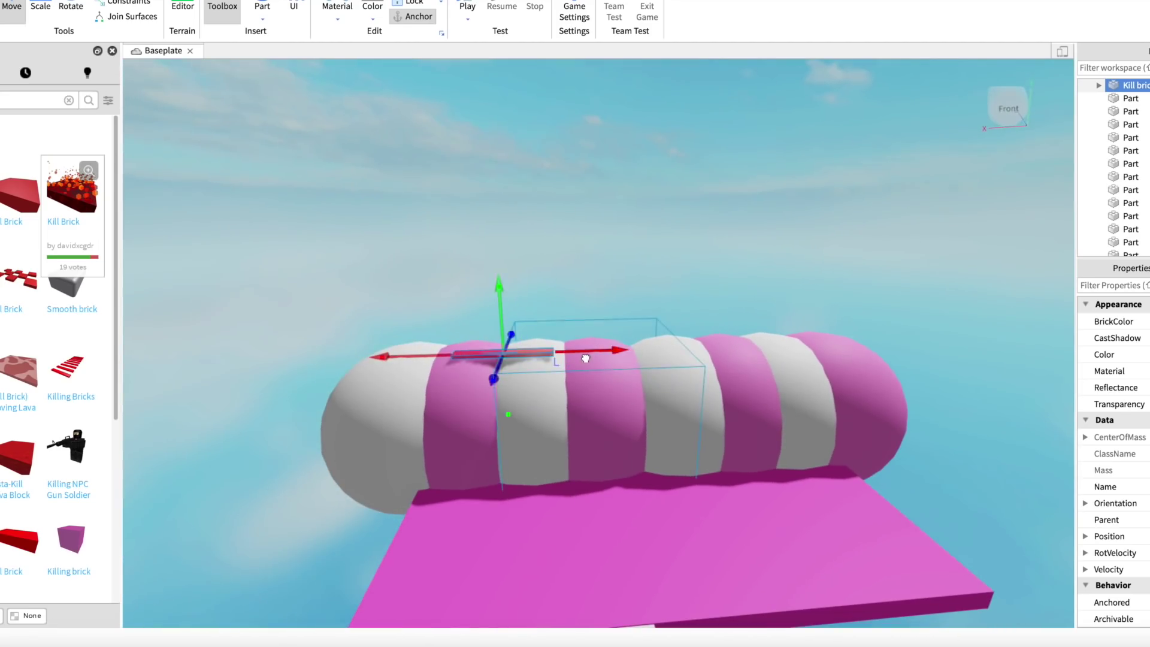
key("d")
left_click_drag(573, 355, 771, 340)
left_click(893, 236)
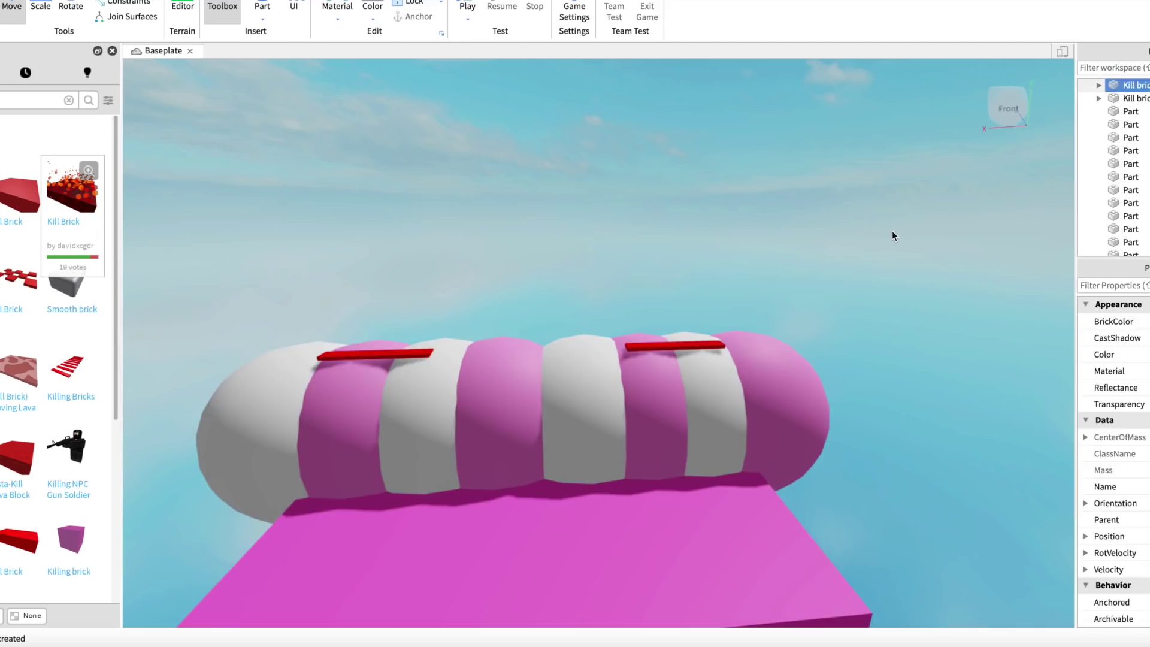
Widen both kill bricks across the top of the striped column so they form broad red patches
key("s")
key("a")
key("w")
key("w")
right_click_drag(689, 267, 690, 267)
key("s")
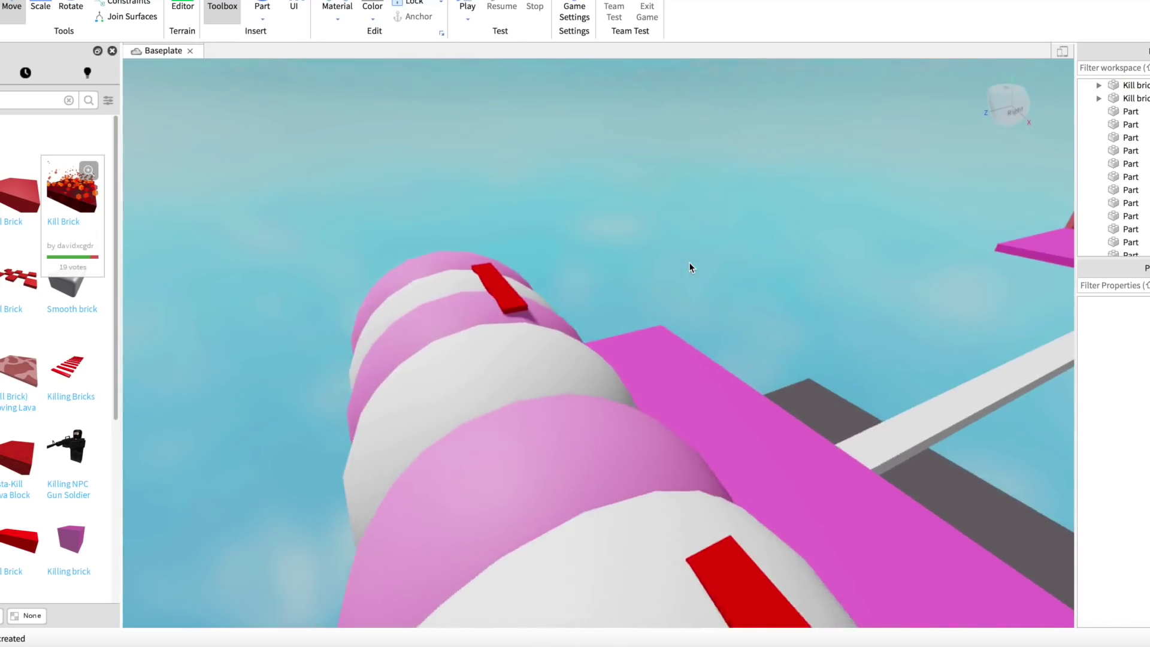
key("a")
key("d")
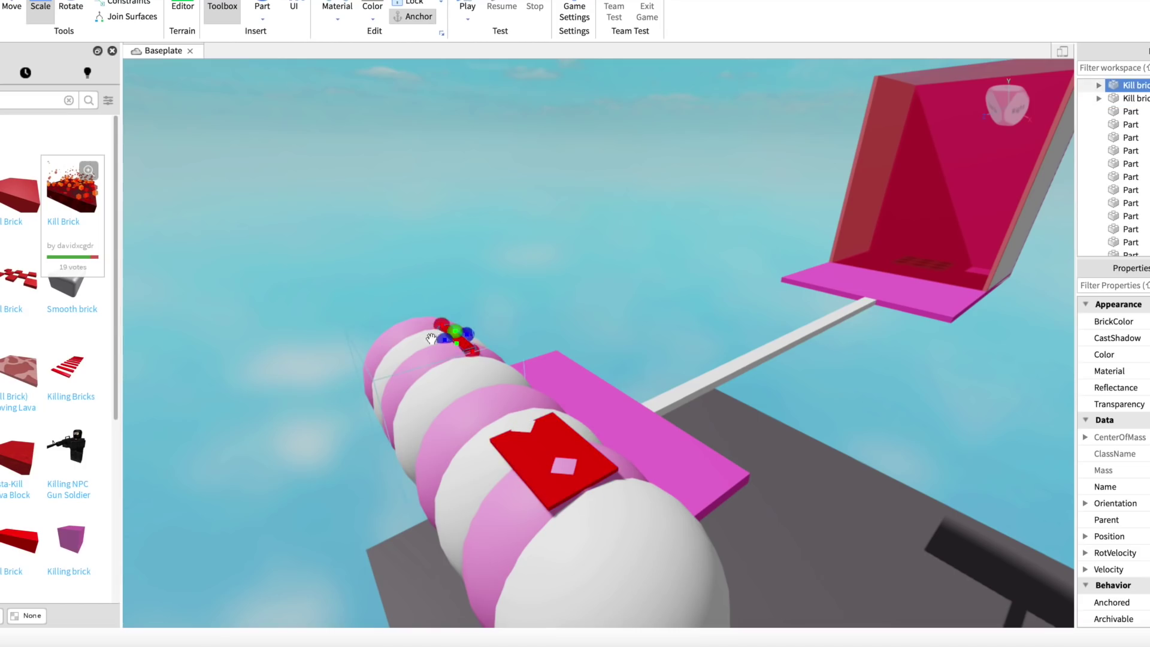
left_click(709, 479)
key("s")
key("a")
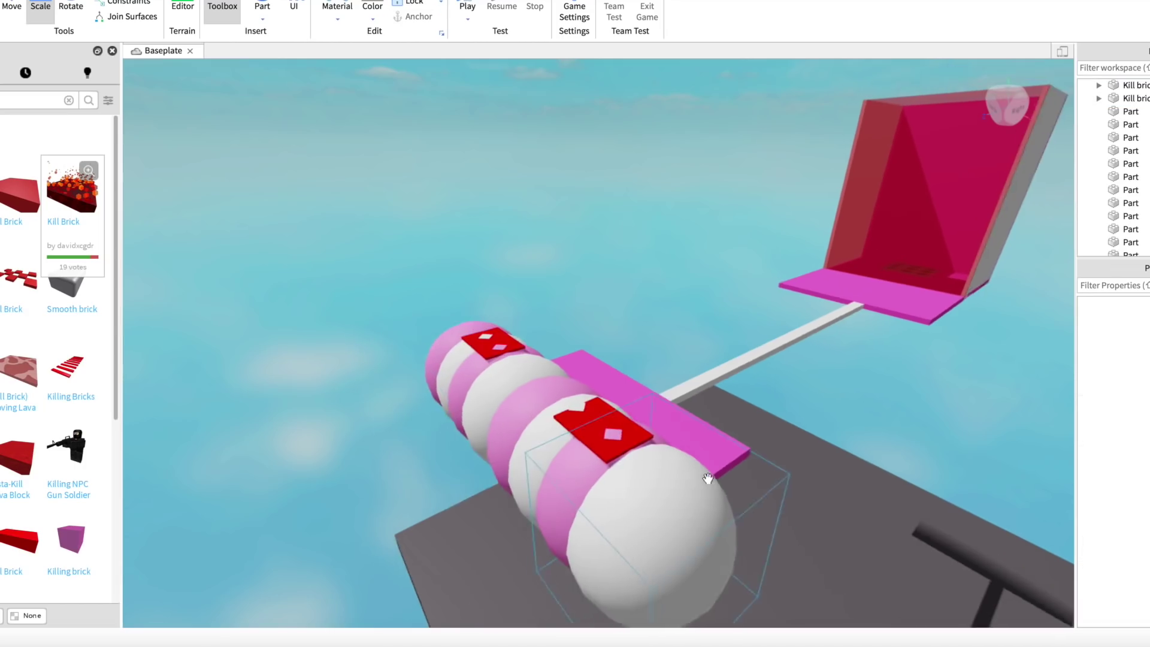
Search the model library for "fall guys" and insert the Fall Guys Morph model into the spawn room
key("w")
right_click_drag(523, 486, 737, 470)
key("a")
key("s")
key("a")
key("s")
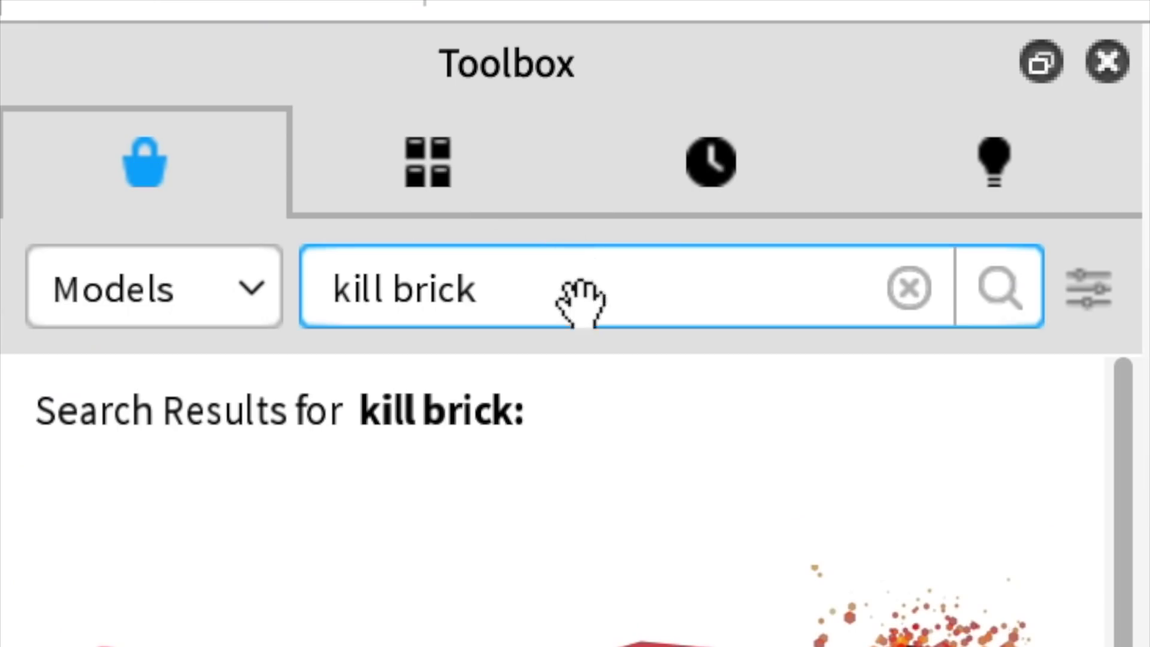
left_click_drag(579, 295, 12, 184)
type("fall")
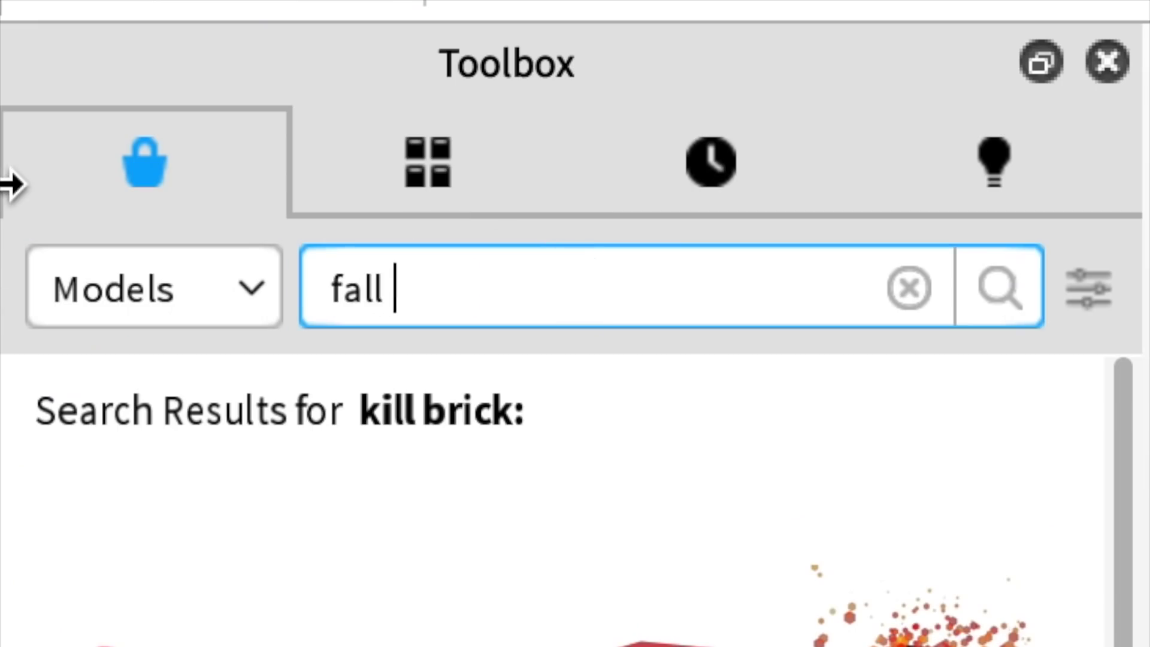
type(" guys")
key("Return")
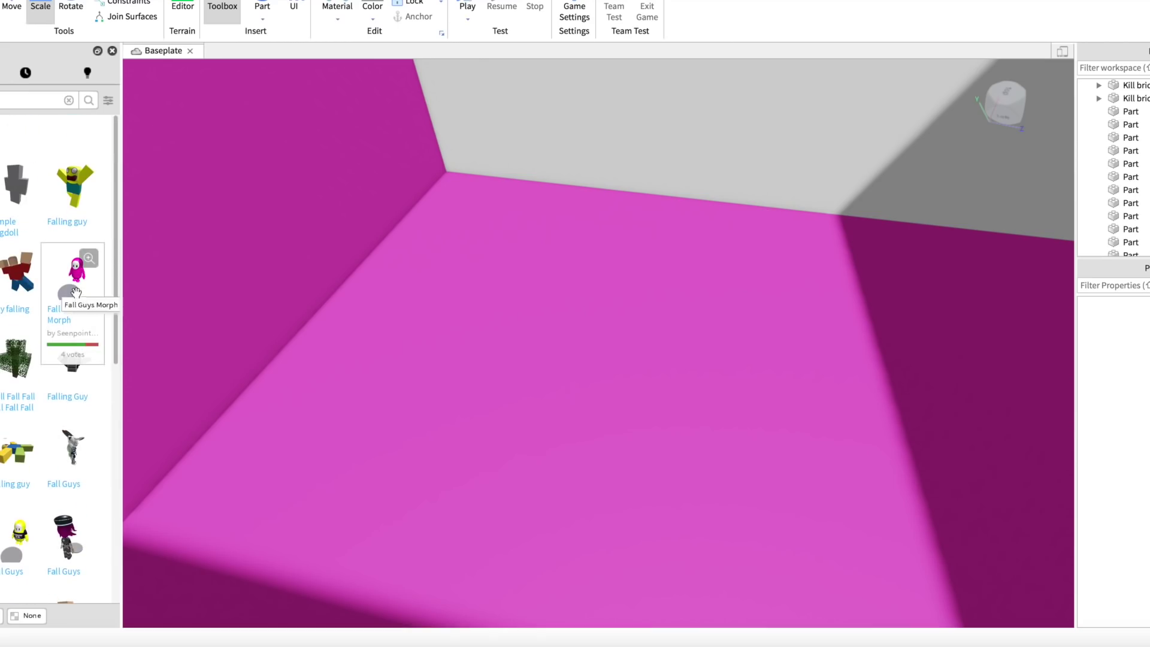
left_click(75, 292)
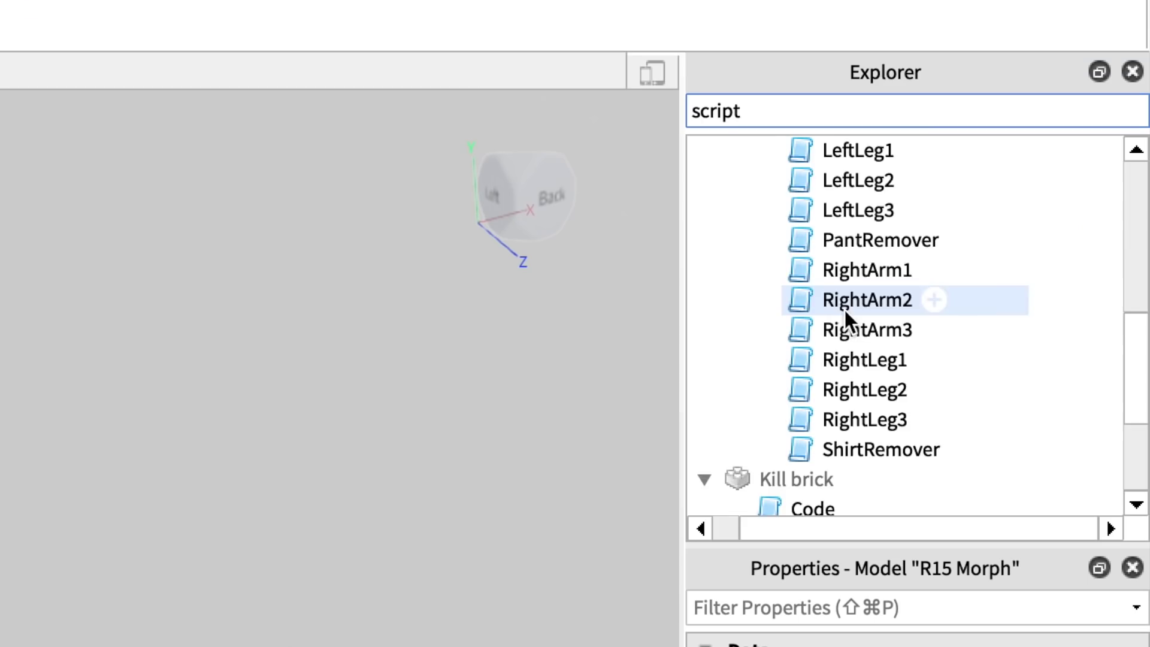
Review the scripts contained in the inserted morph model with the Explorer filtered by "script"
scroll(1146, 167, "up", 5)
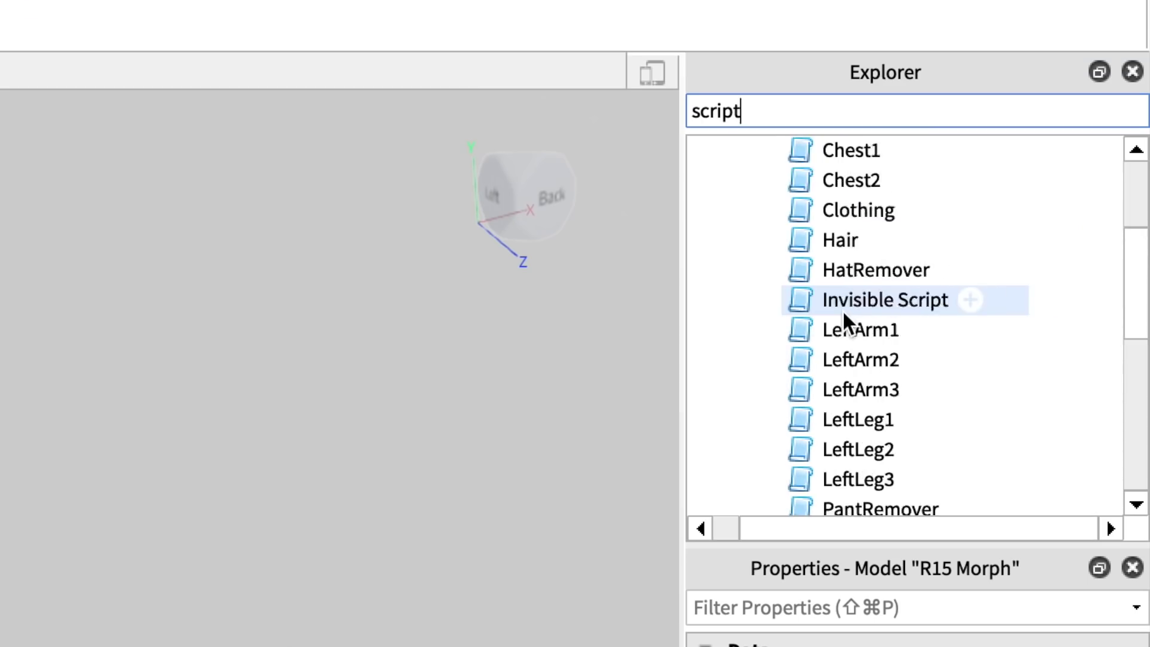
left_click(736, 270)
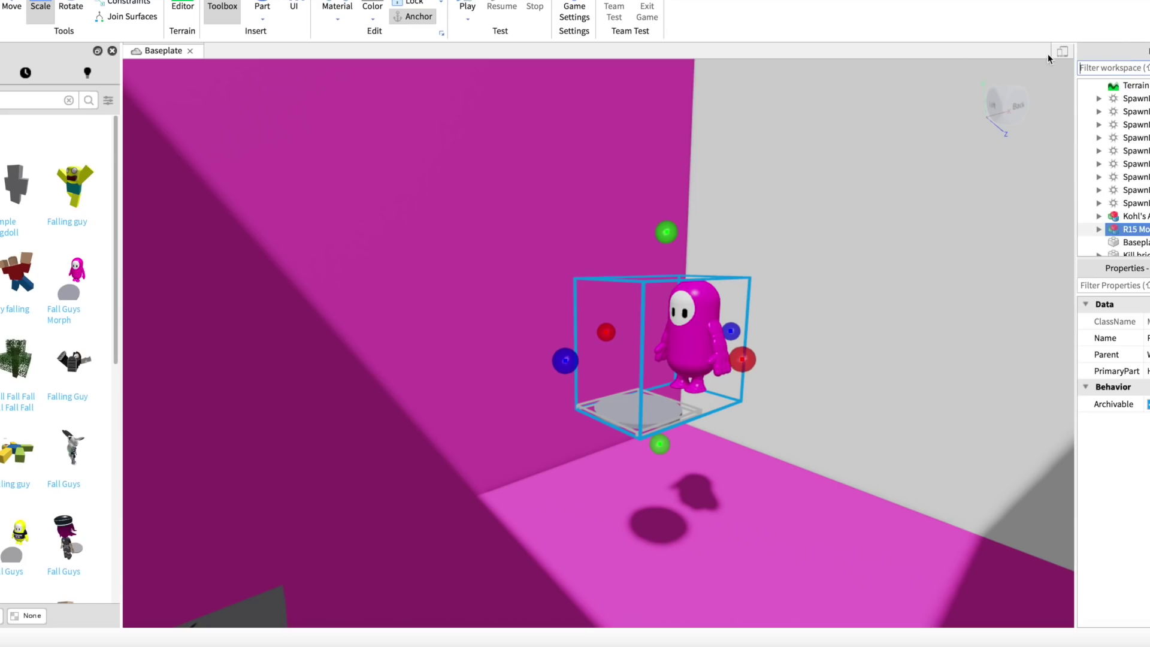
Scale the Fall Guys morph up until it is about as tall as the spawn room
key("s")
right_click_drag(677, 357, 675, 357)
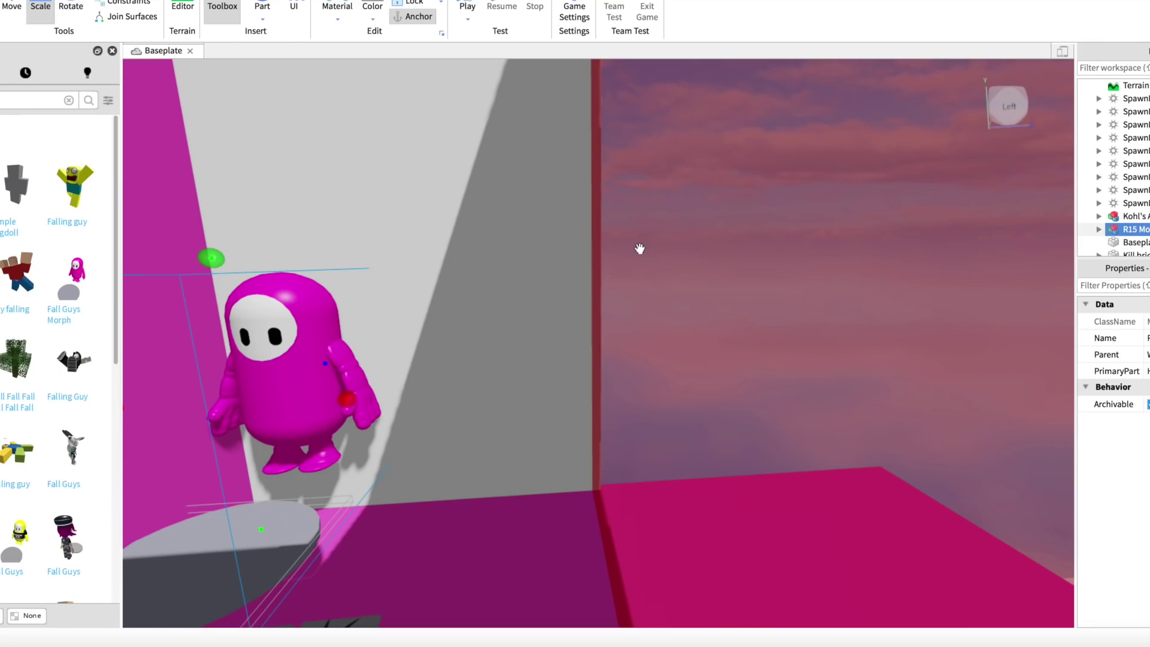
right_click_drag(687, 285, 717, 293)
scroll(539, 323, "down", 4)
scroll(539, 324, "up", 5)
scroll(716, 294, "down", 4)
key("s")
key("d")
key("w")
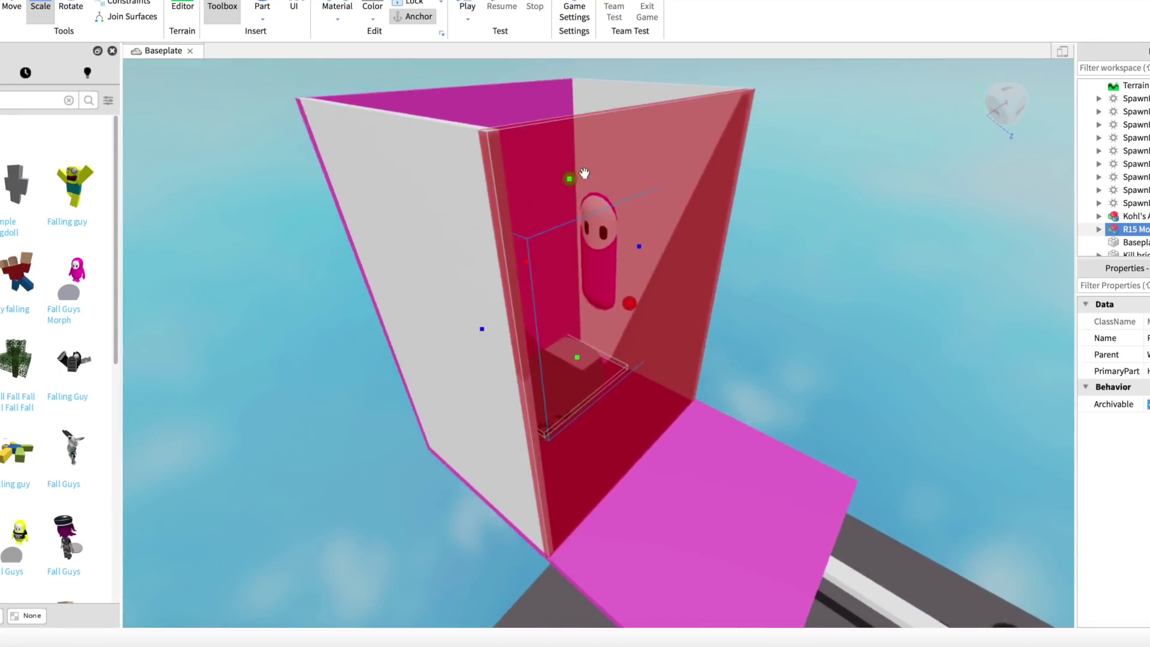
left_click_drag(559, 177, 547, 28)
key("s")
right_click_drag(585, 100, 585, 99)
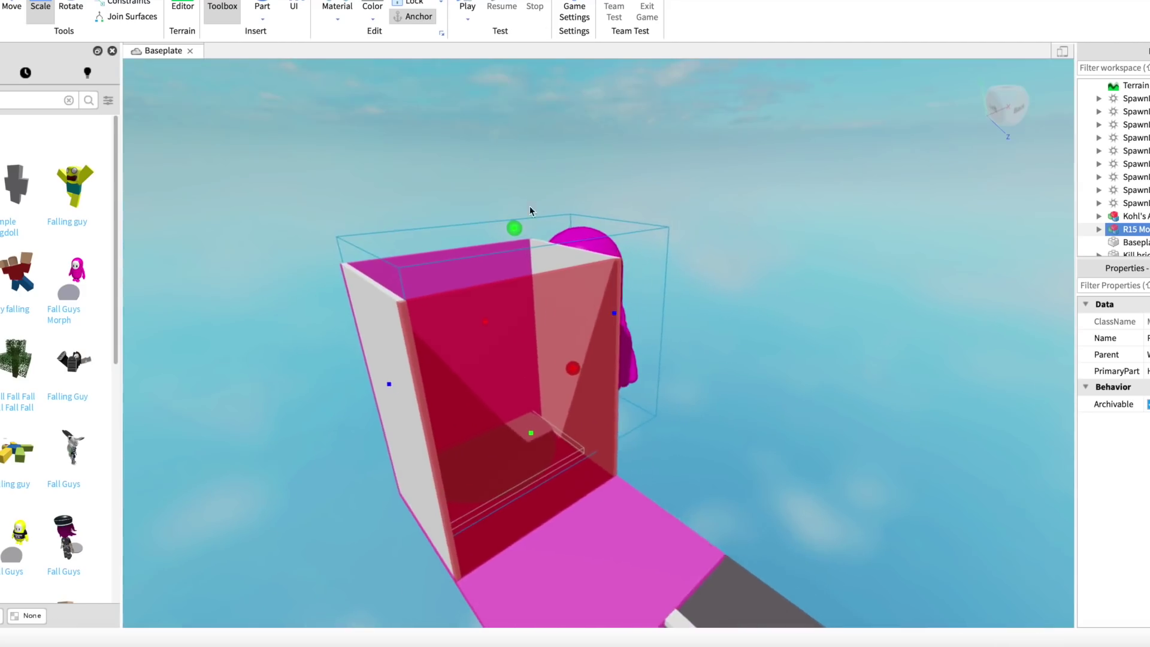
Enlarge the Fall Guys morph further so it towers above the spawn room walls
left_click_drag(508, 230, 485, 144)
right_click_drag(503, 264, 503, 264)
key("s")
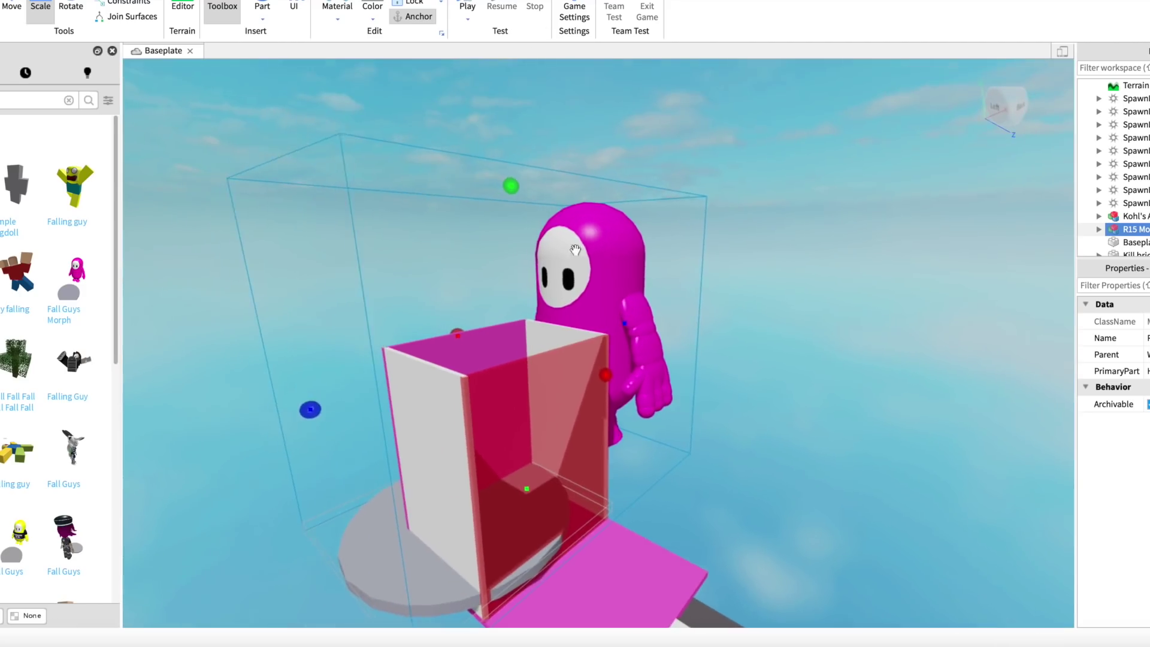
left_click_drag(500, 191, 496, 162)
key("d")
key("w")
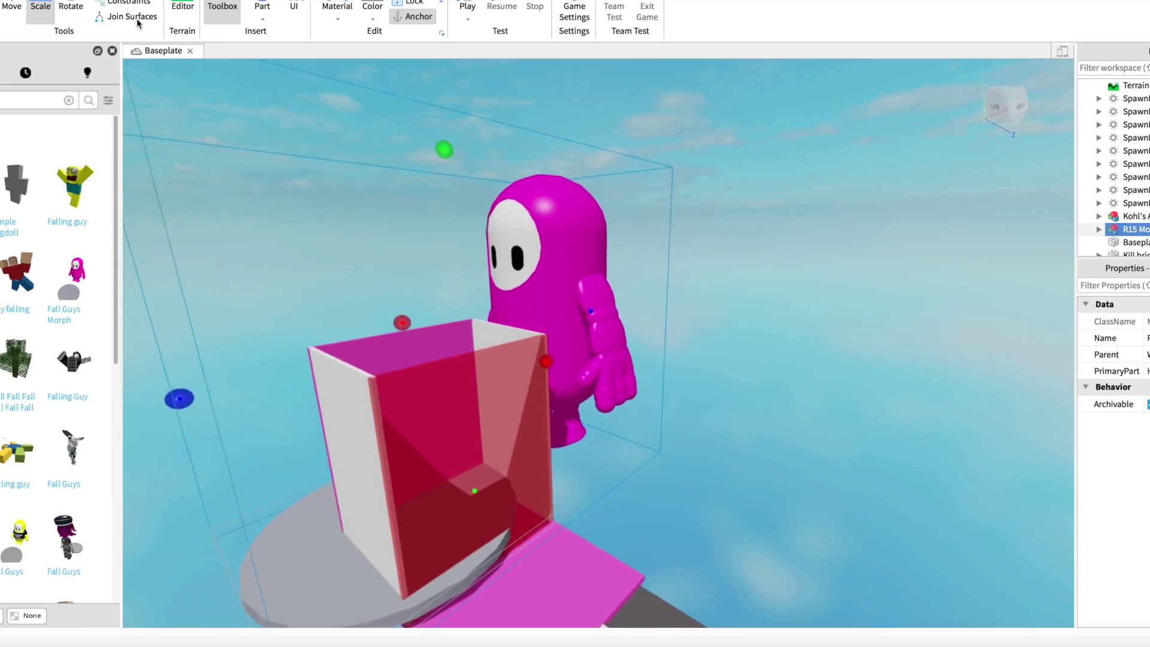
Reposition the giant morph beside the spawn room and lower it so its grey disc sits near floor level
left_click(18, 10)
left_click_drag(619, 304, 650, 295)
right_click_drag(644, 423, 653, 416)
key("w")
key("s")
left_click_drag(772, 433, 776, 472)
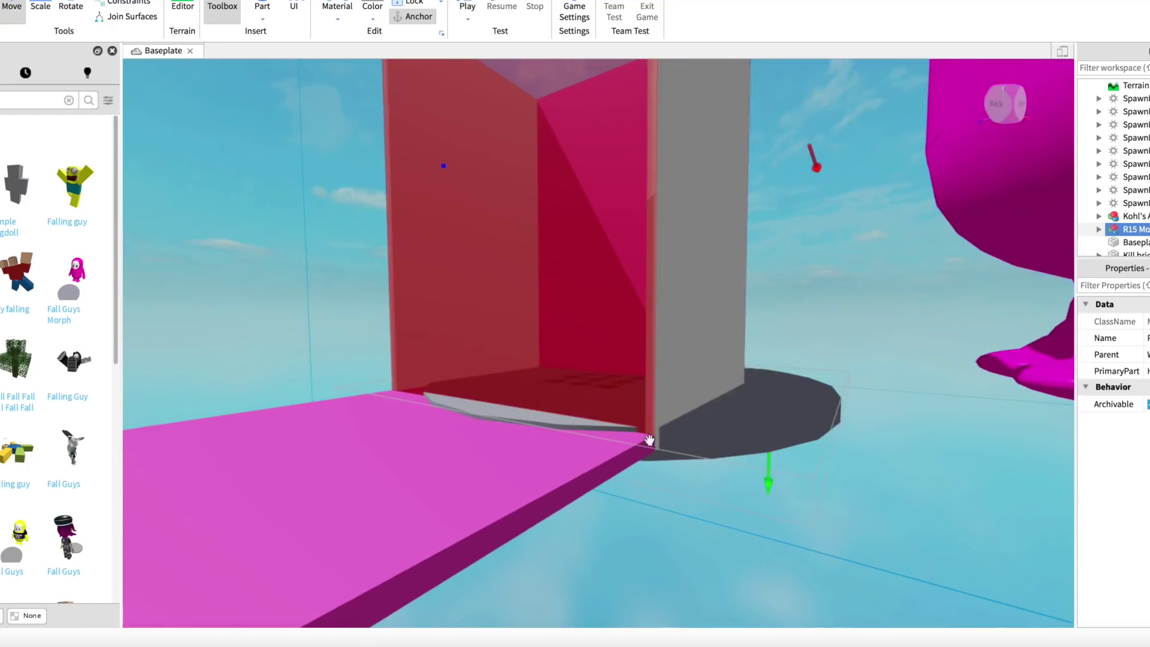
scroll(631, 442, "up", 8)
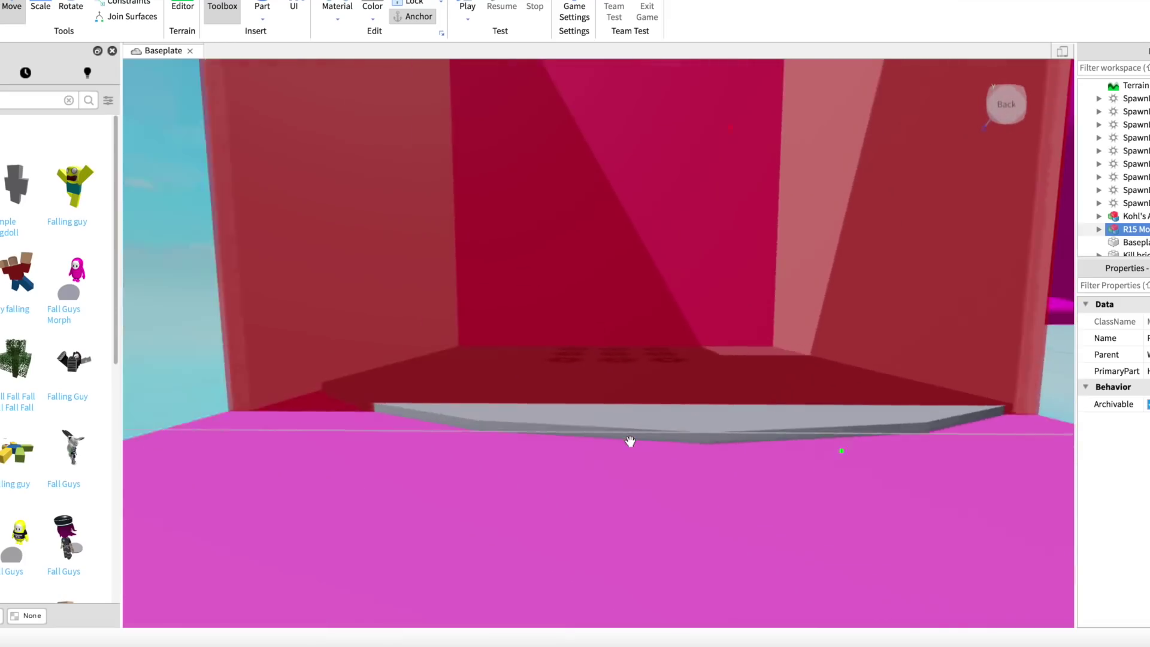
scroll(630, 441, "down", 10)
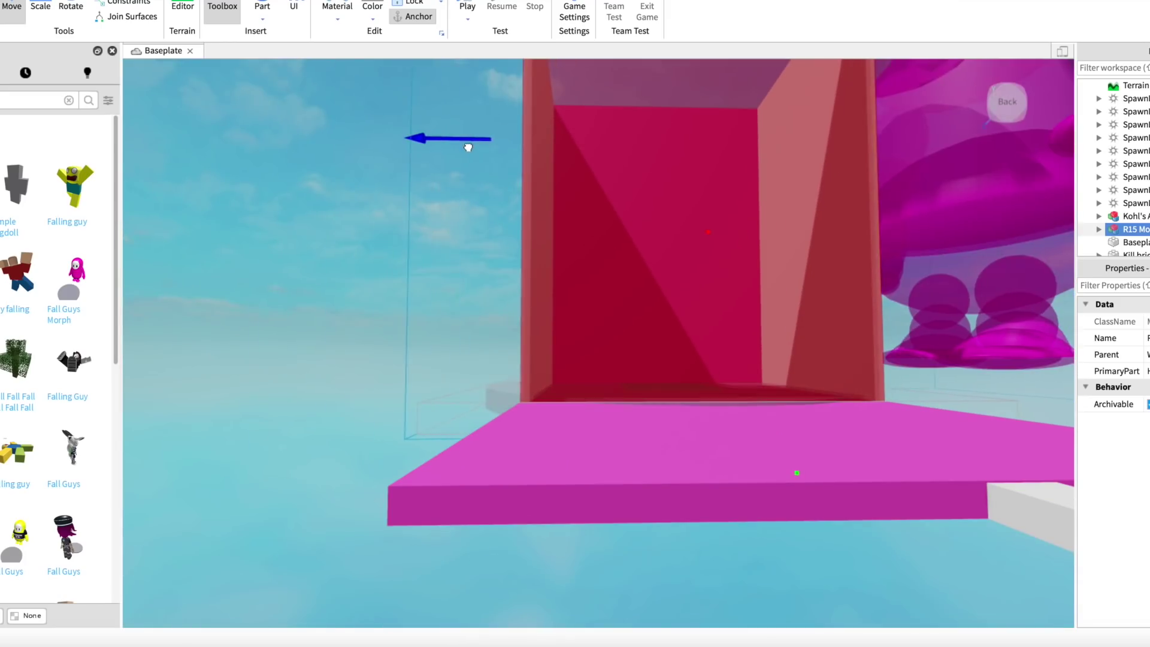
Shift the giant morph slightly sideways toward the spawn room
left_click_drag(469, 147, 449, 152)
key("d")
scroll(731, 288, "down", 8)
right_click_drag(732, 287, 736, 301)
scroll(738, 300, "down", 2)
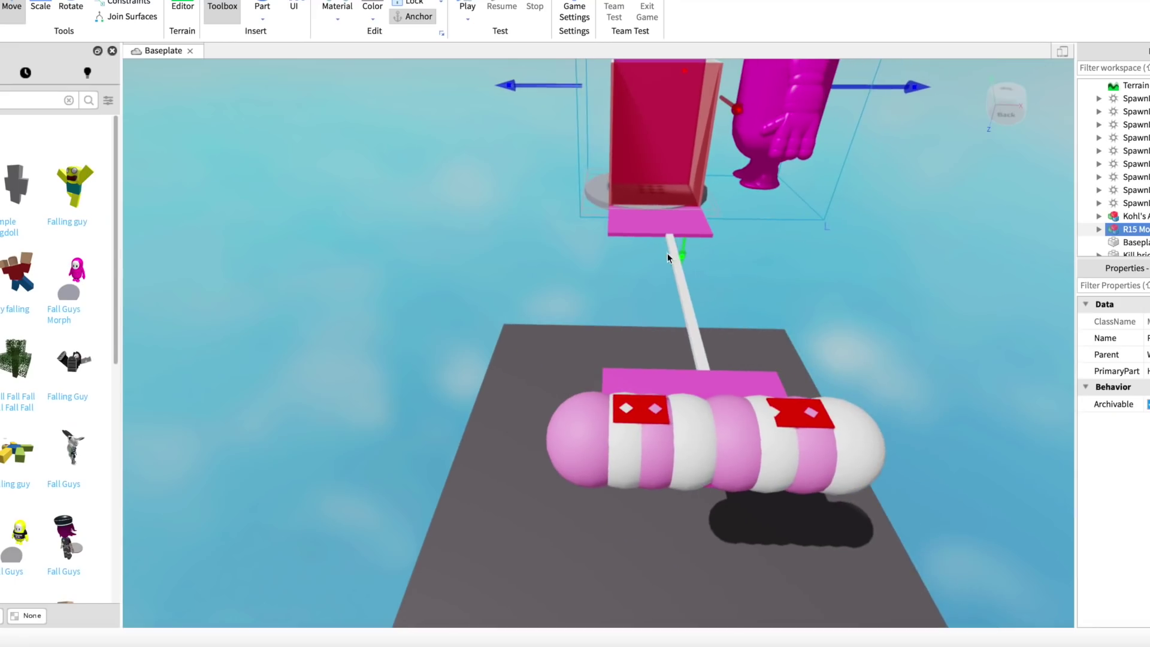
Playtest the map with the giant Fall Guys morph in place
scroll(745, 240, "up", 5)
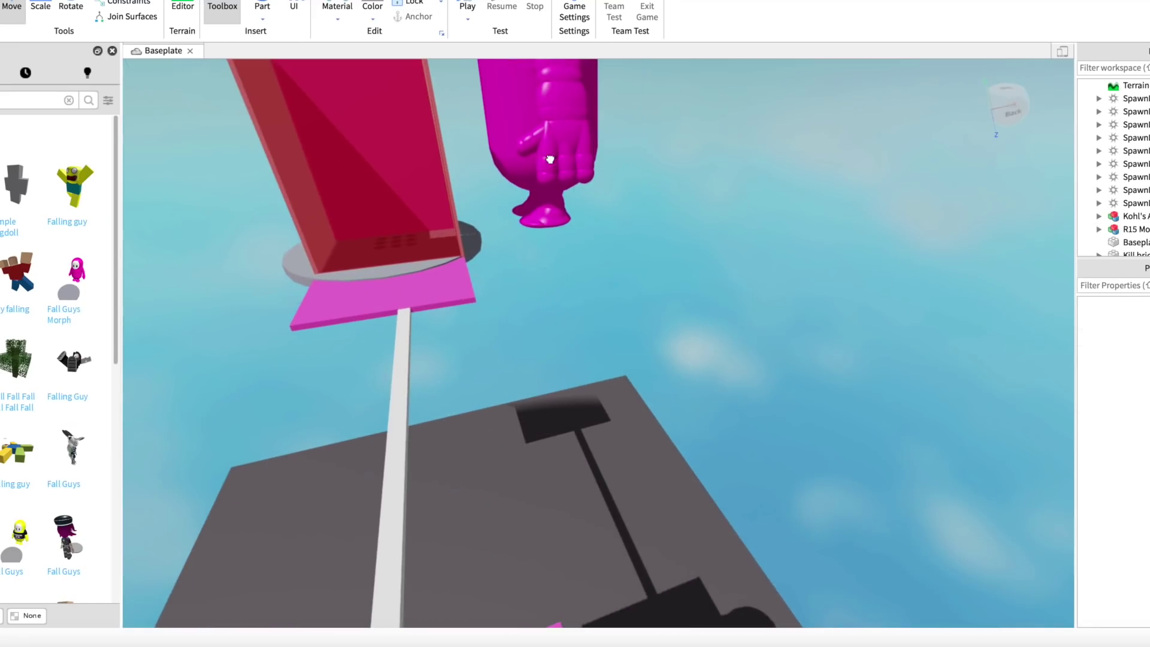
key("f")
left_click(994, 385)
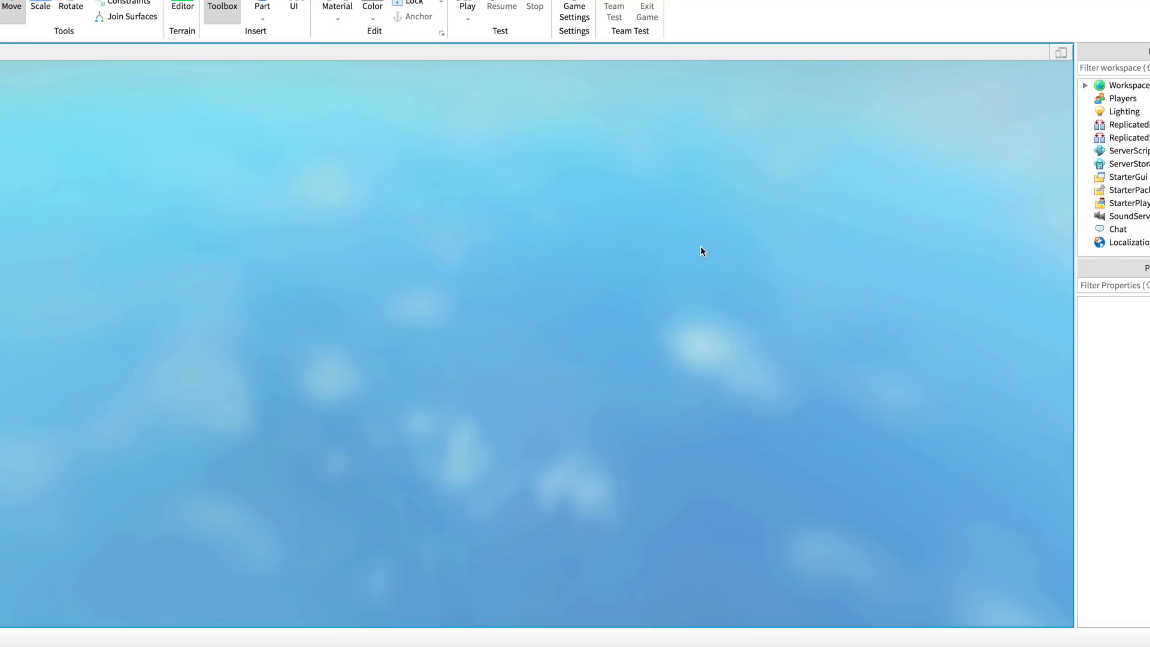
key("F5")
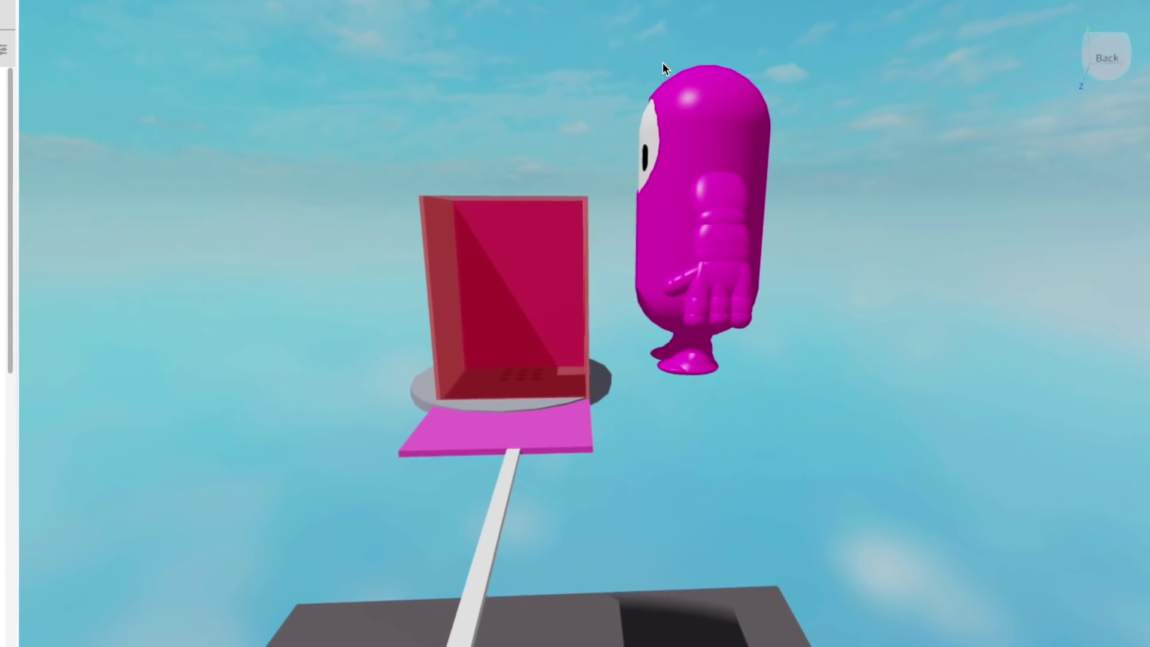
Scale the giant morph's body models down to a small figure and shift it beside the spawn room
left_click(687, 166)
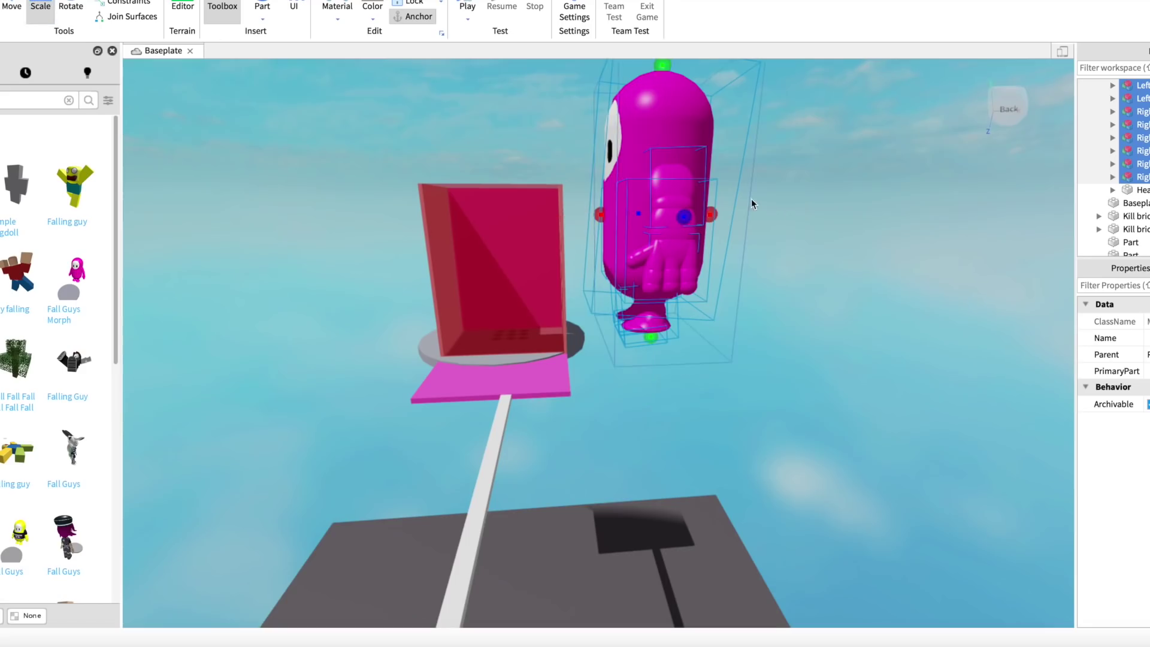
right_click_drag(753, 200, 749, 157)
left_click_drag(673, 125, 675, 332)
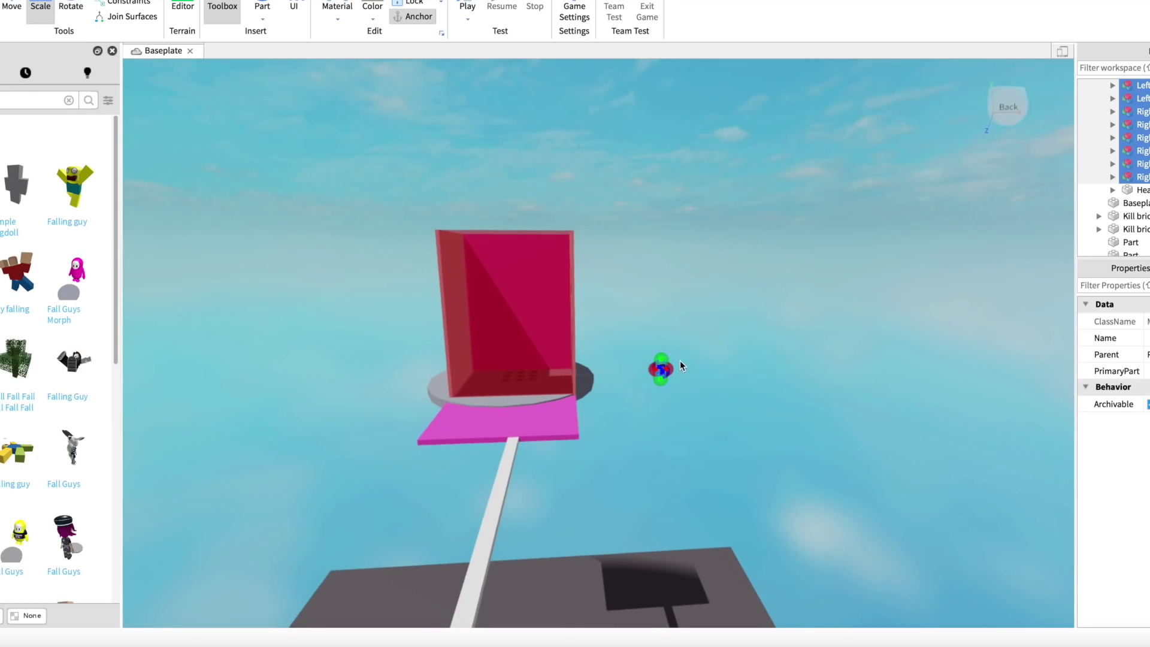
scroll(681, 364, "up", 8)
key("a")
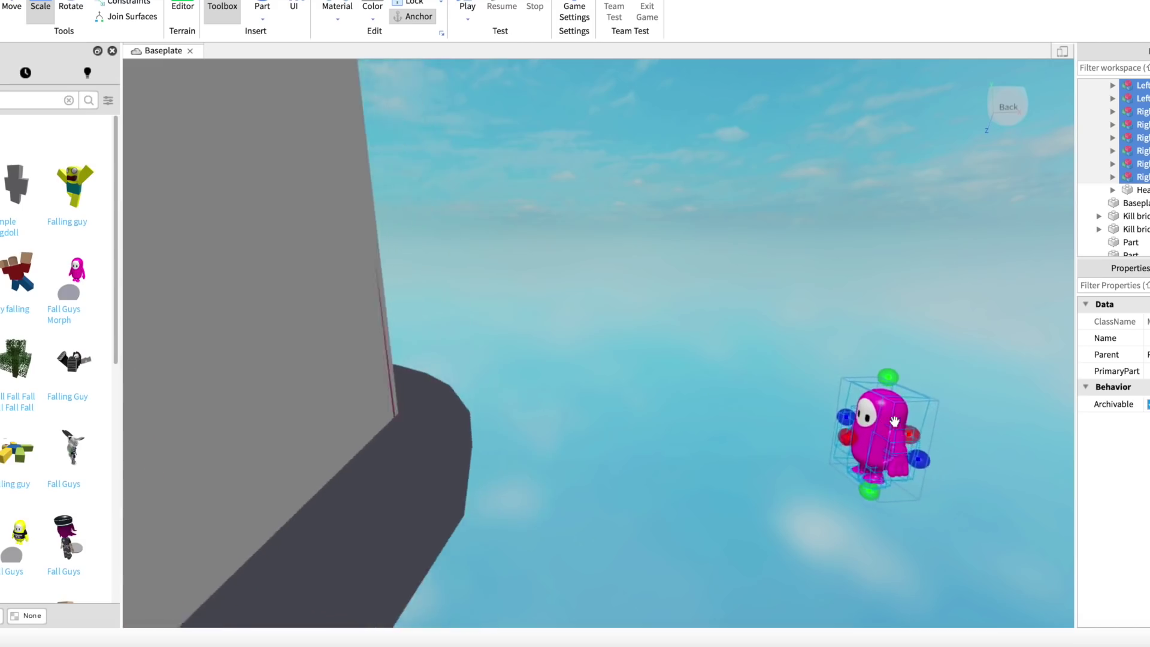
key("s")
key("d")
left_click_drag(644, 406, 636, 405)
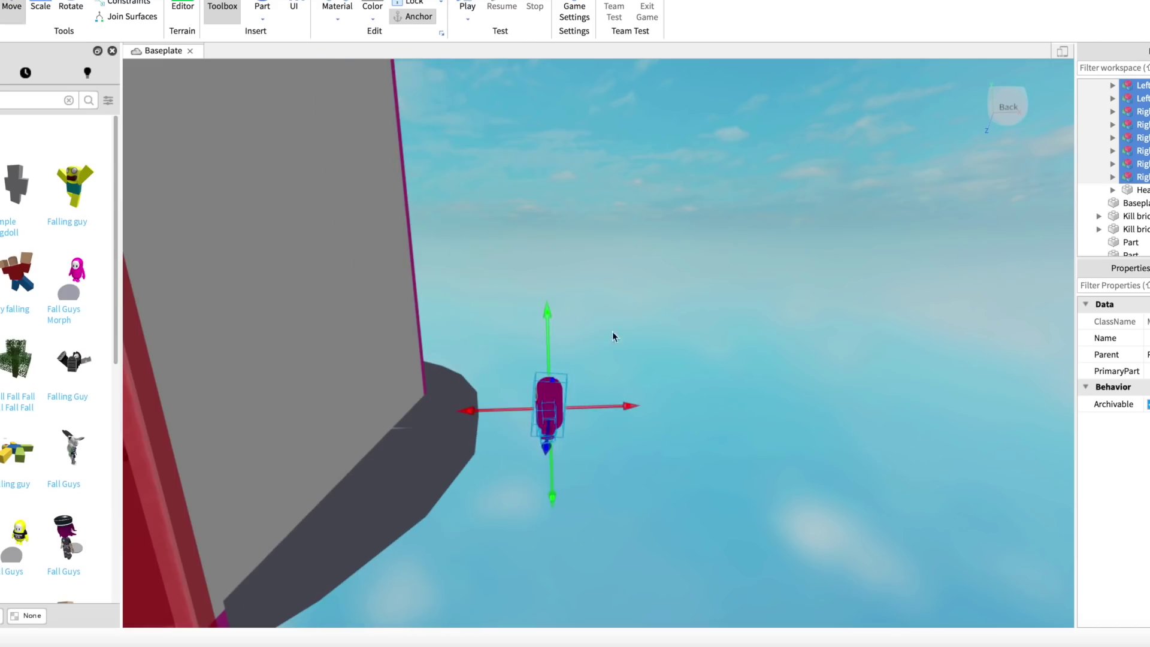
left_click(613, 336)
key("s")
key("a")
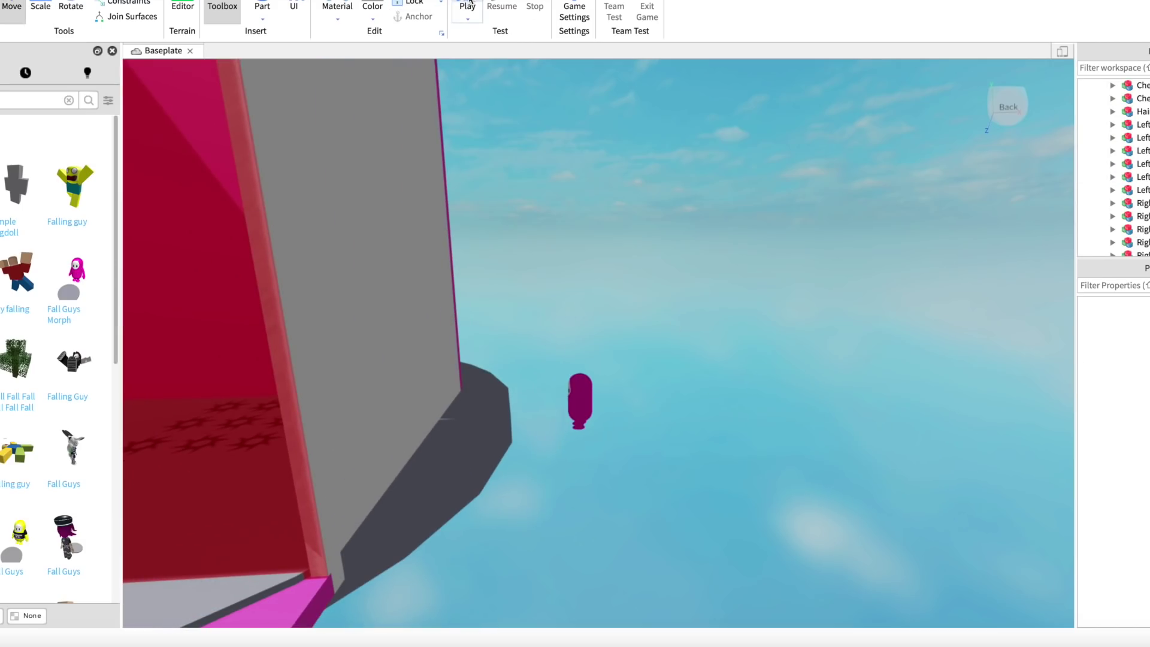
Playtest the morphed character by walking around the spawn room
left_click(470, 1)
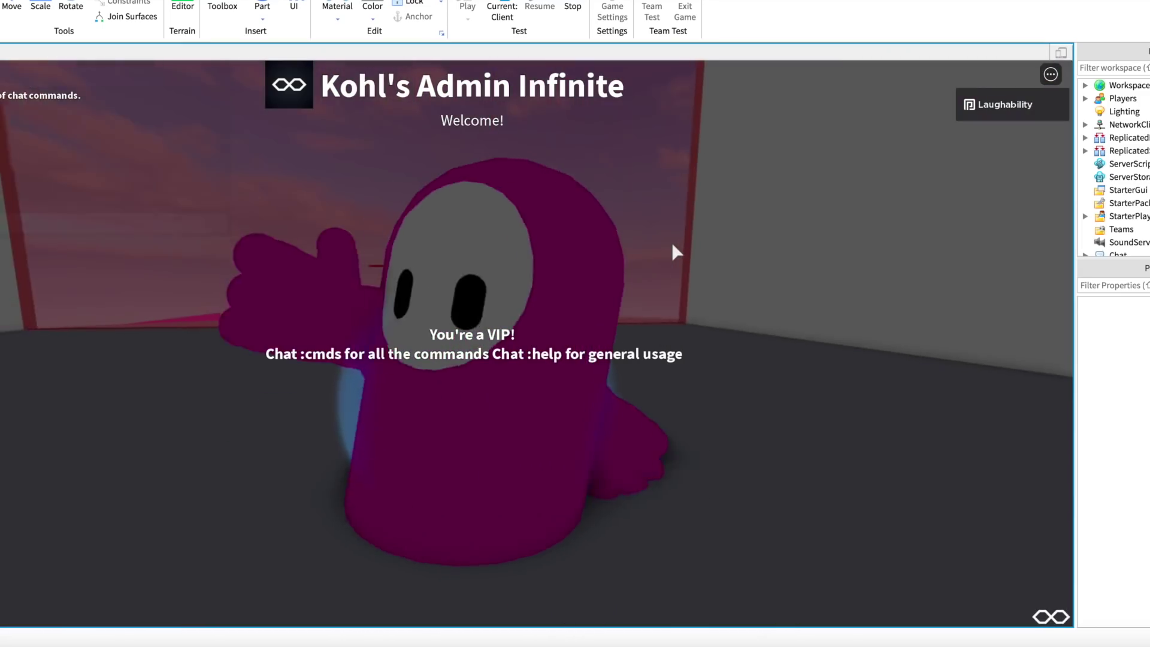
mouse_move(671, 242)
right_mouse_down()
mouse_move(660, 245)
mouse_move(672, 241)
right_mouse_up()
scroll(660, 244, "down", 3)
key("w")
key("w")
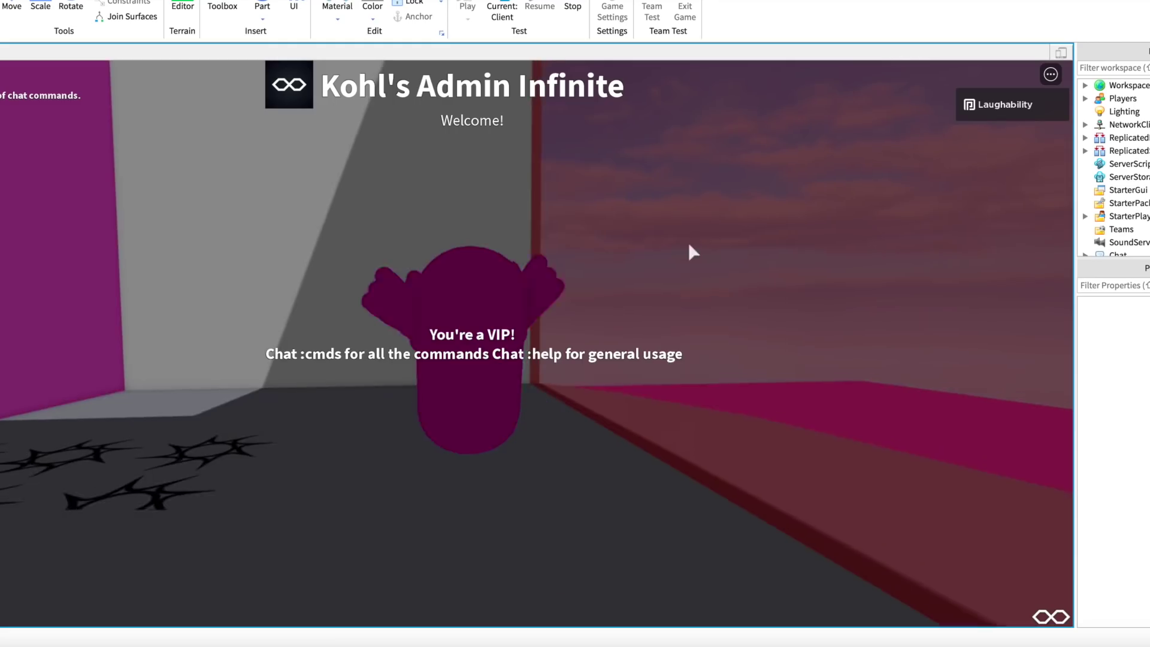
key("d")
key("a")
key("s")
key("w")
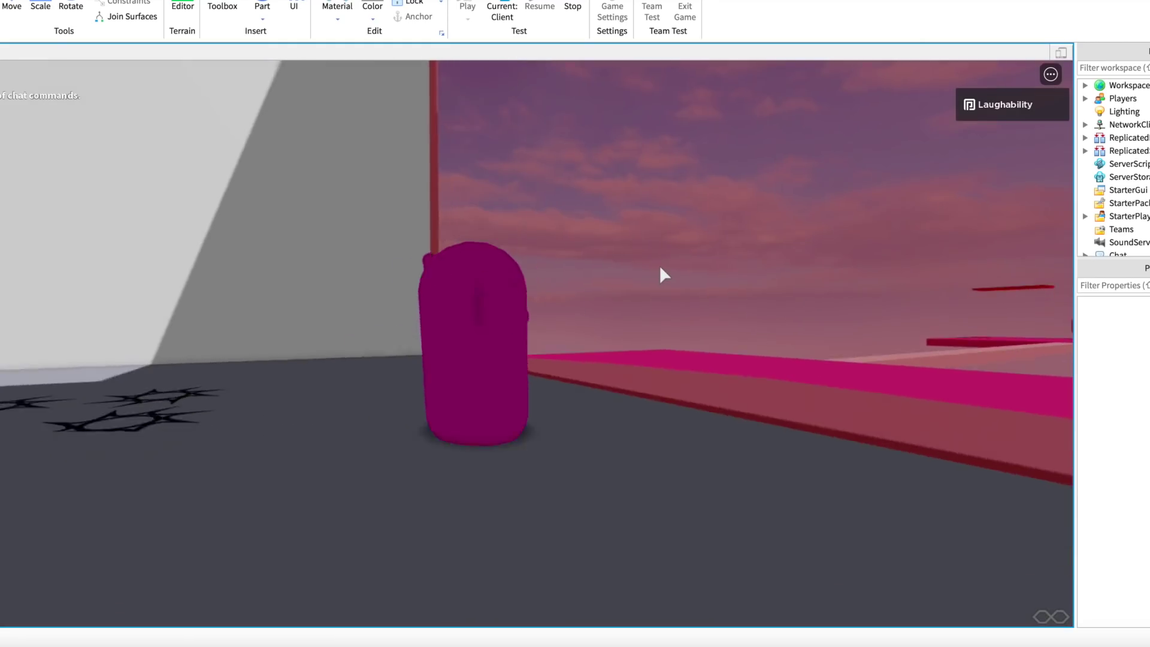
key("a")
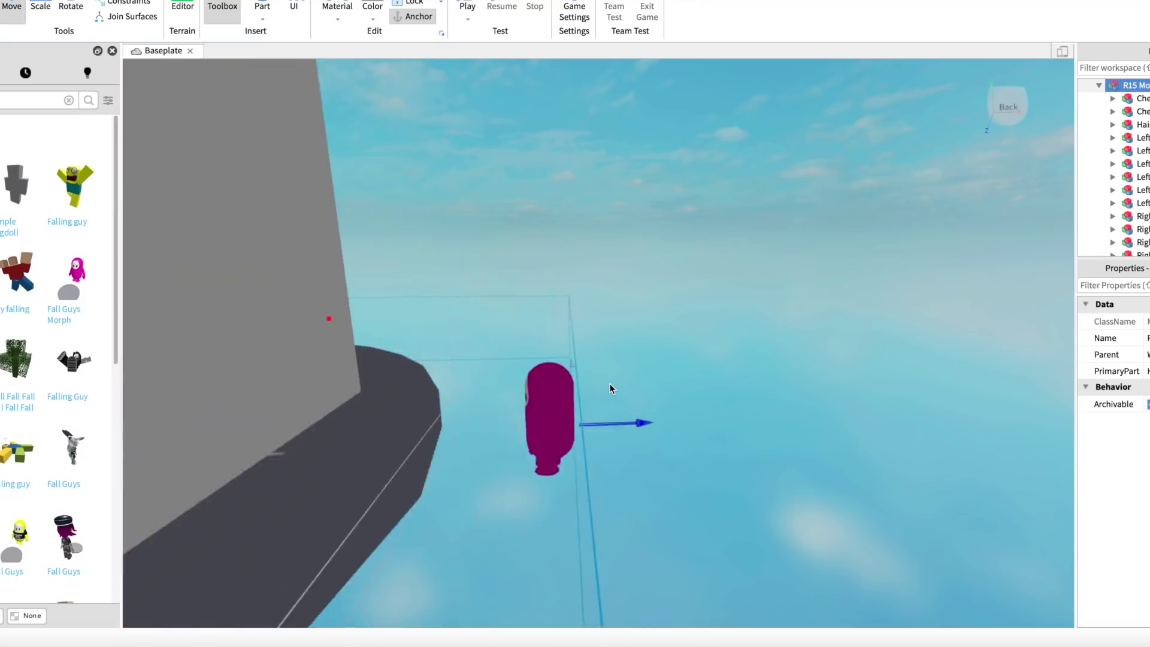
Resize all of the morph's body models together and playtest the character's new size
scroll(610, 383, "up", 4)
scroll(610, 383, "down", 3)
left_click(1137, 98)
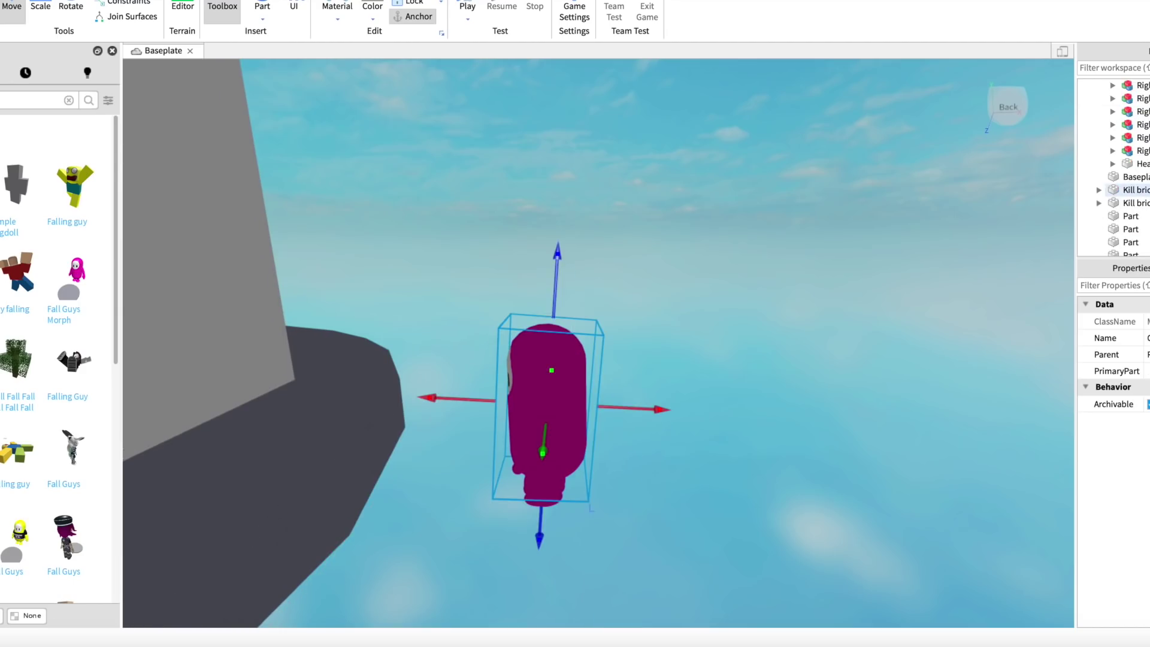
left_click(1142, 151, "shift")
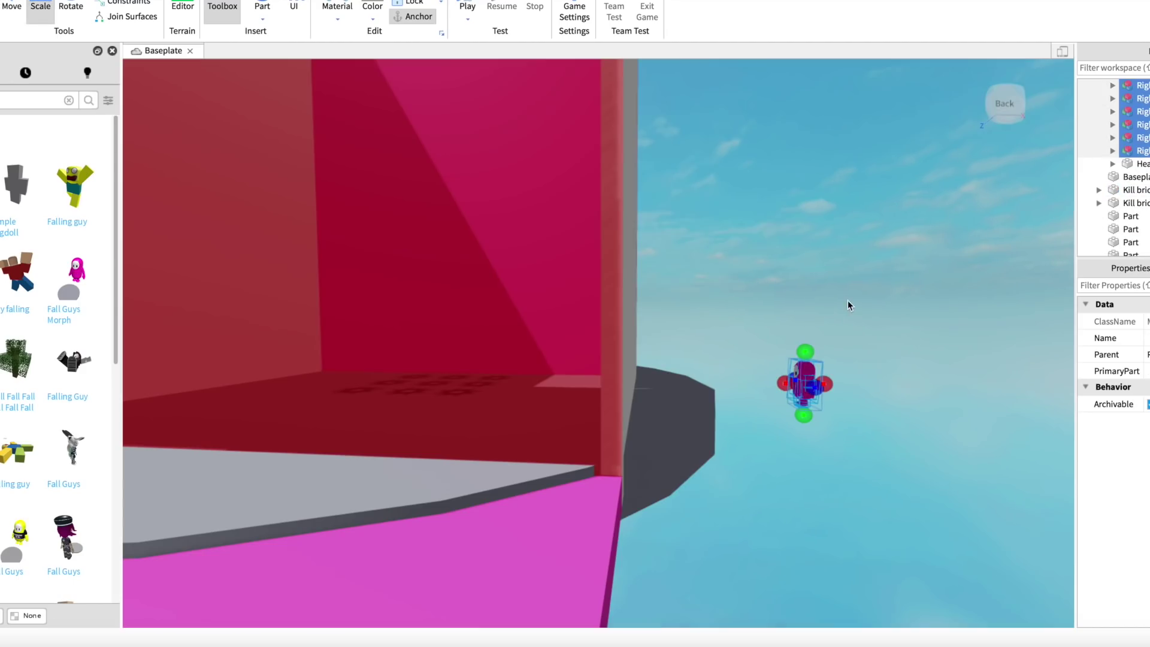
left_click(467, 7)
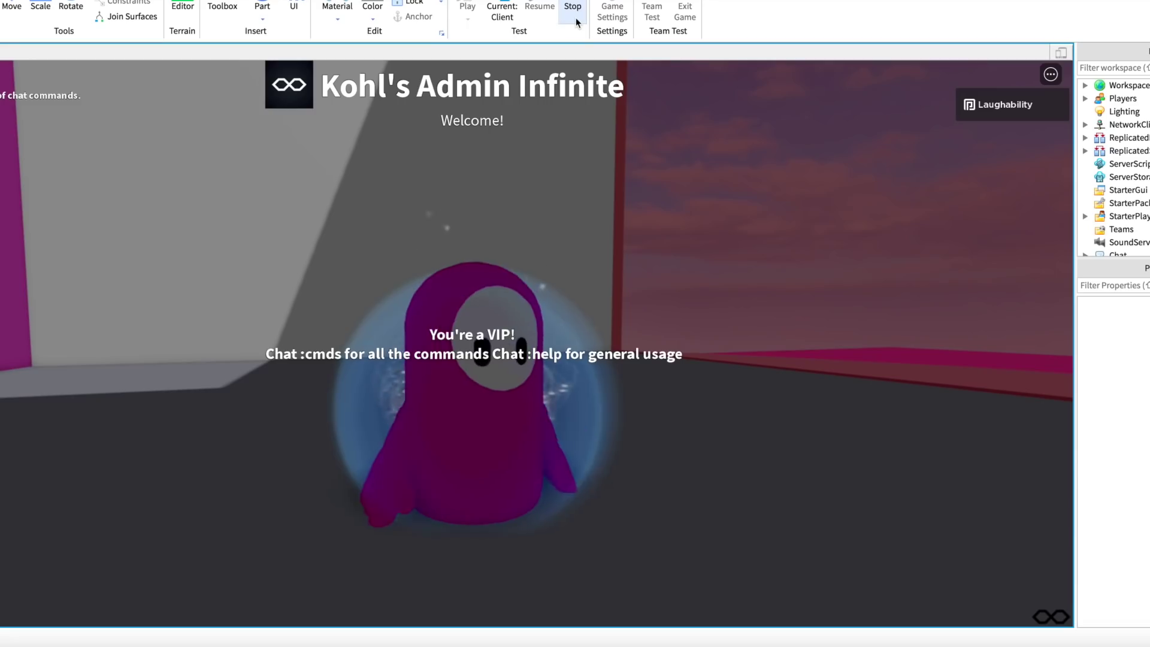
left_click(576, 21)
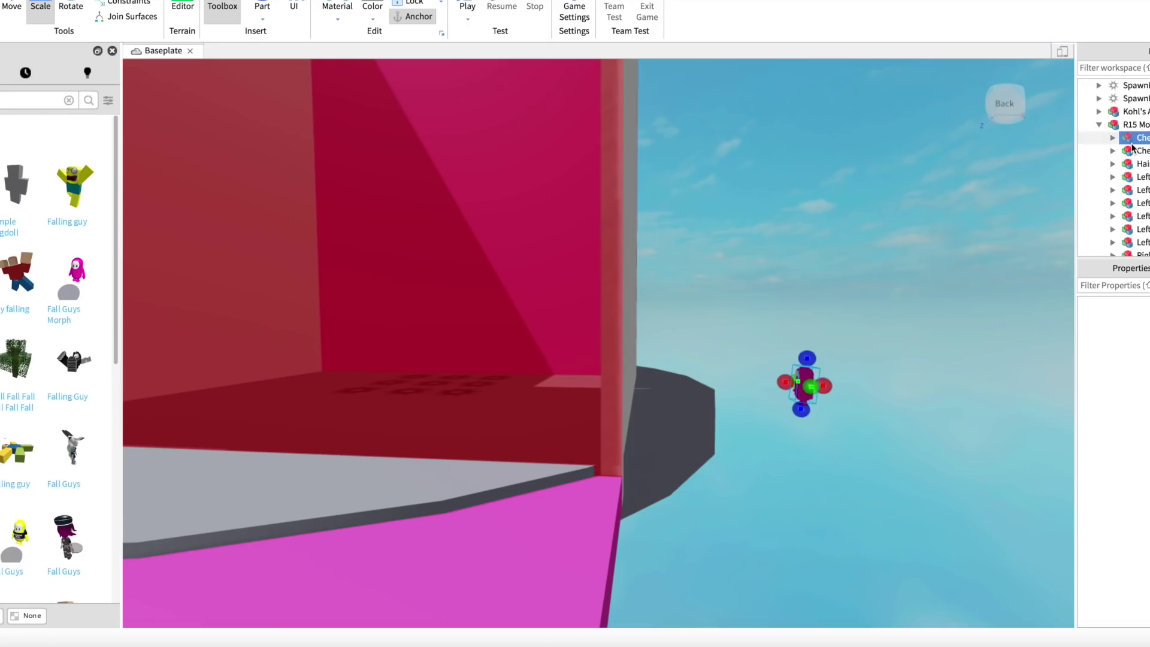
Shrink the morph's body models slightly more and test the character by walking and jumping in the spawn room
scroll(1139, 179, "down", 3)
left_click(1125, 169, "shift")
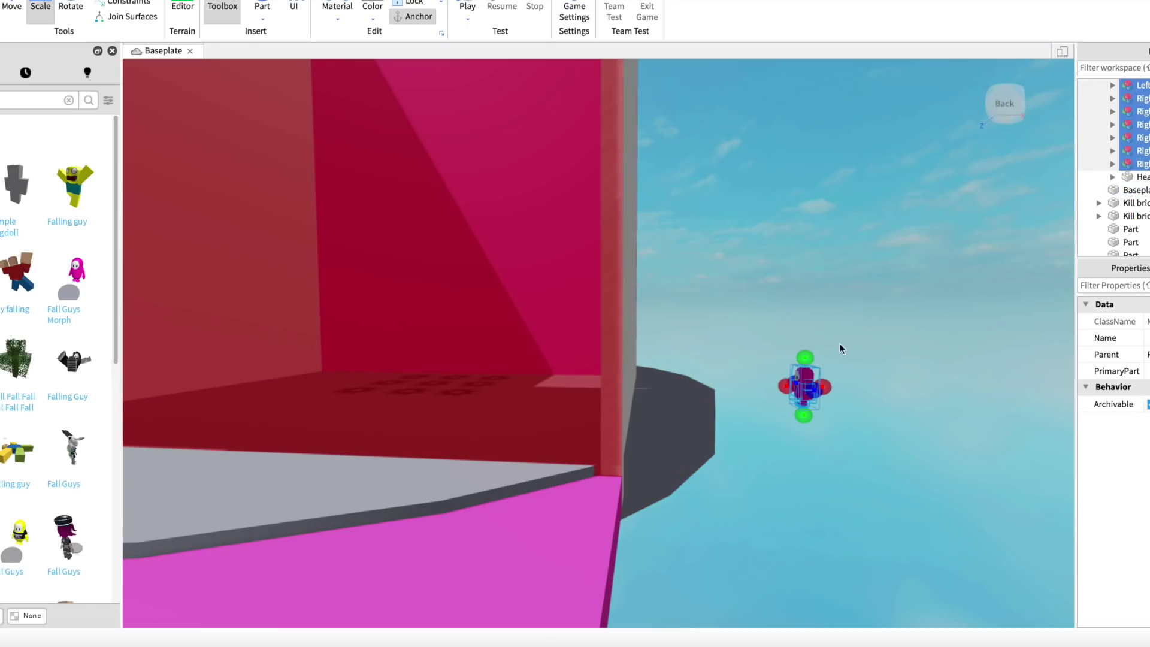
left_click(466, 8)
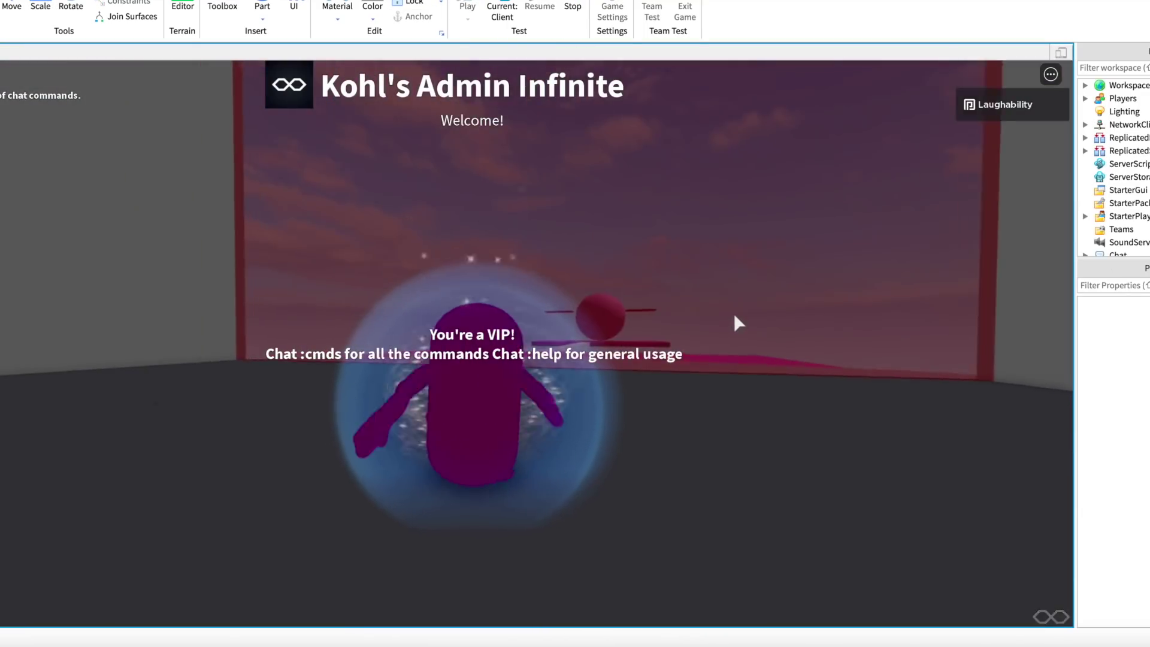
right_click_drag(734, 315, 732, 319)
key("space")
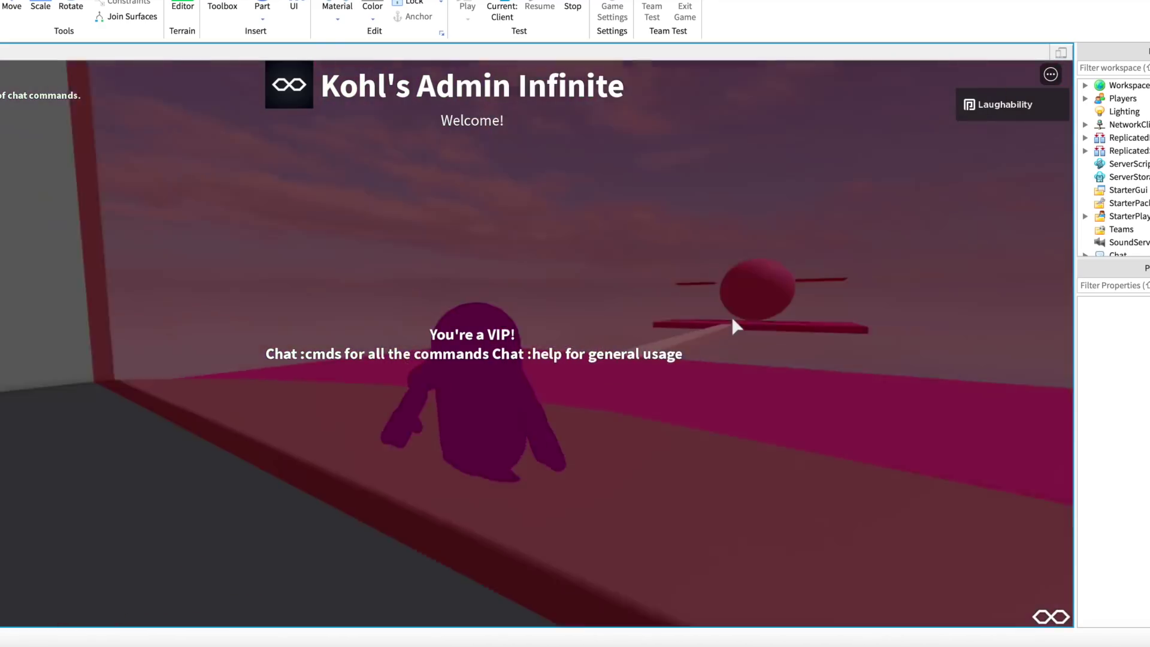
key("s")
key("w")
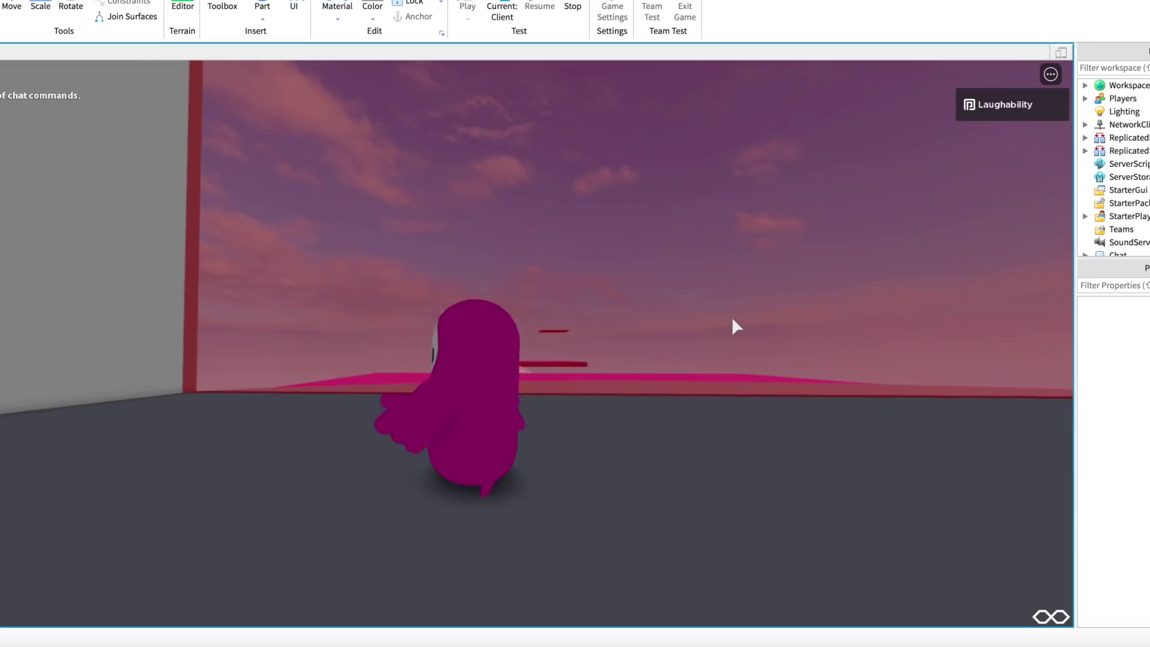
right_click_drag(756, 340, 756, 340)
key("w")
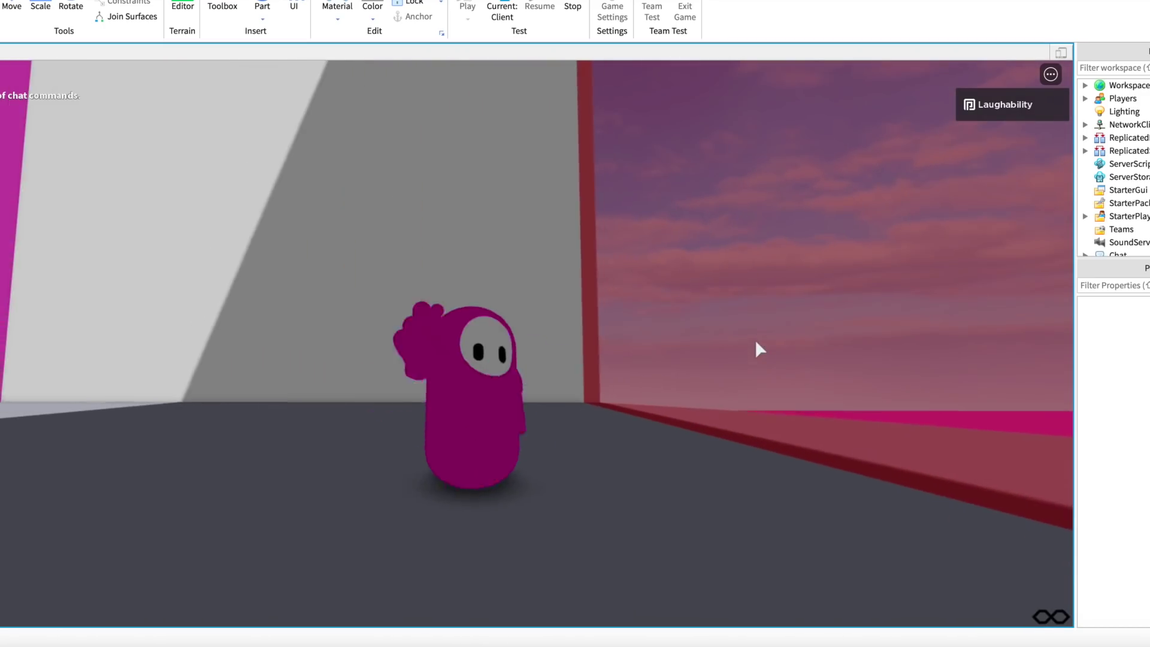
left_click(572, 6)
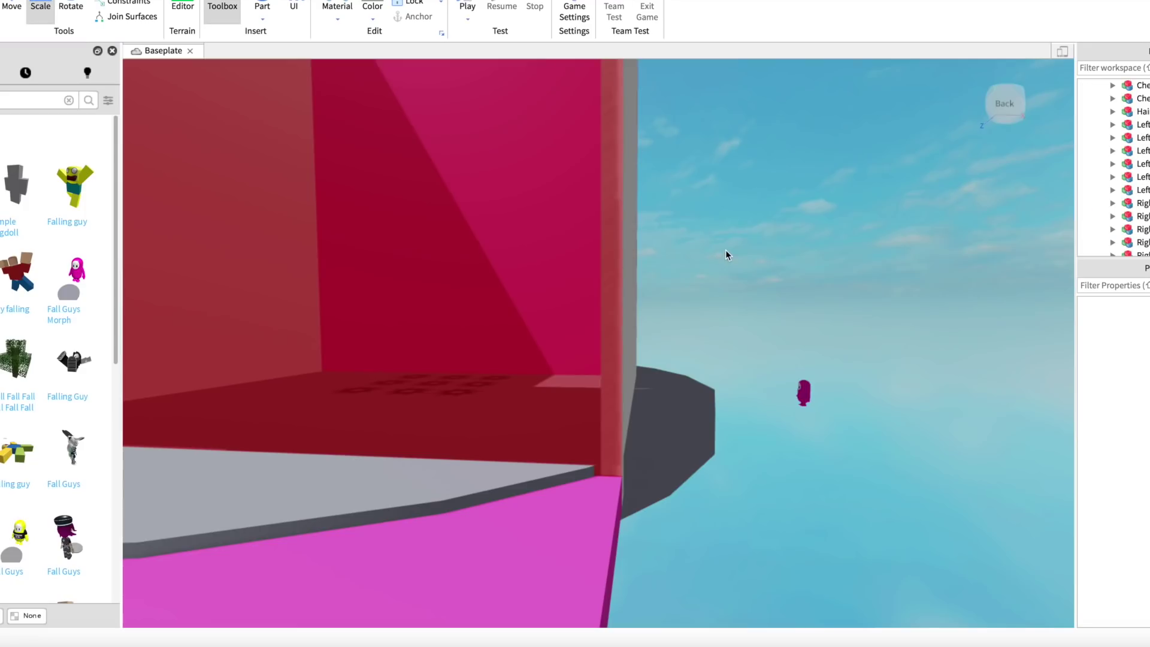
Clear the Toolbox search
right_click_drag(726, 251, 620, 172)
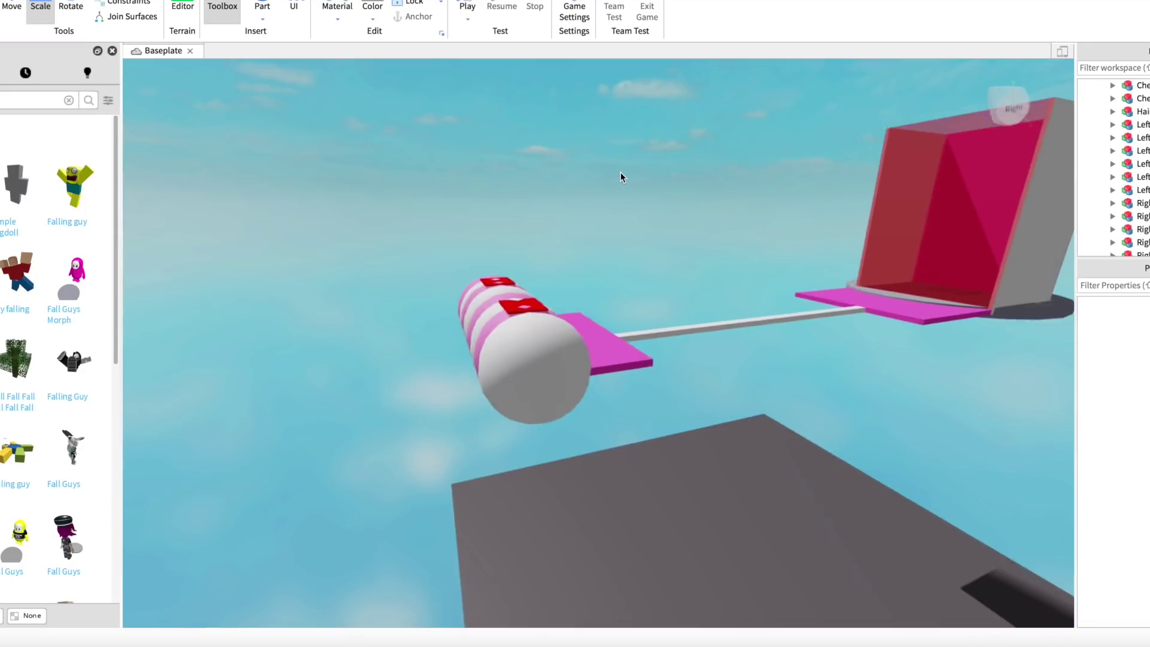
key("s")
key("d")
key("w")
key("d")
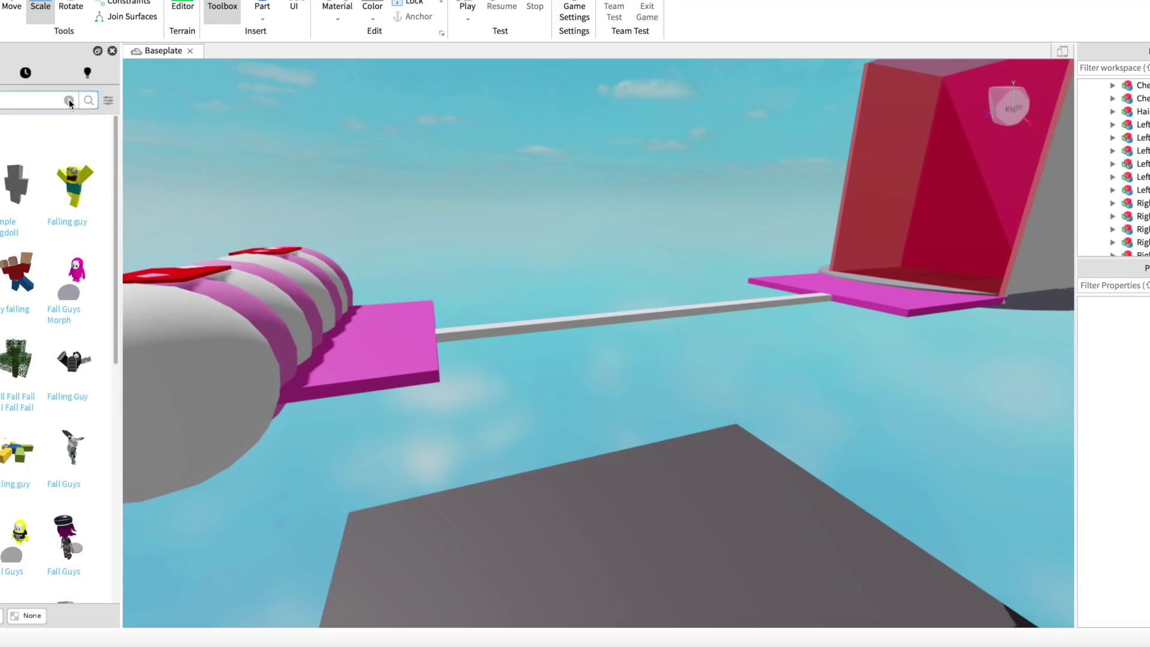
left_click(69, 102)
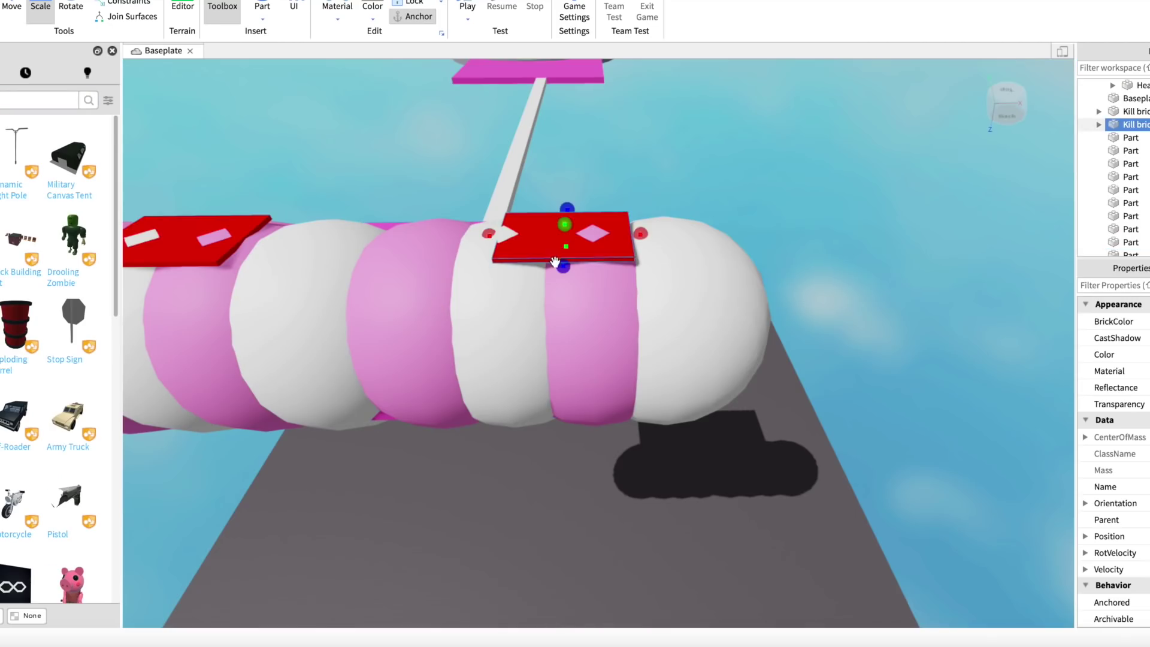
Duplicate a kill brick on the roller and narrow the copy into a thin strip
key("d")
right_click_drag(555, 262, 554, 262)
key("w")
key("super+d")
left_click_drag(724, 353, 682, 359)
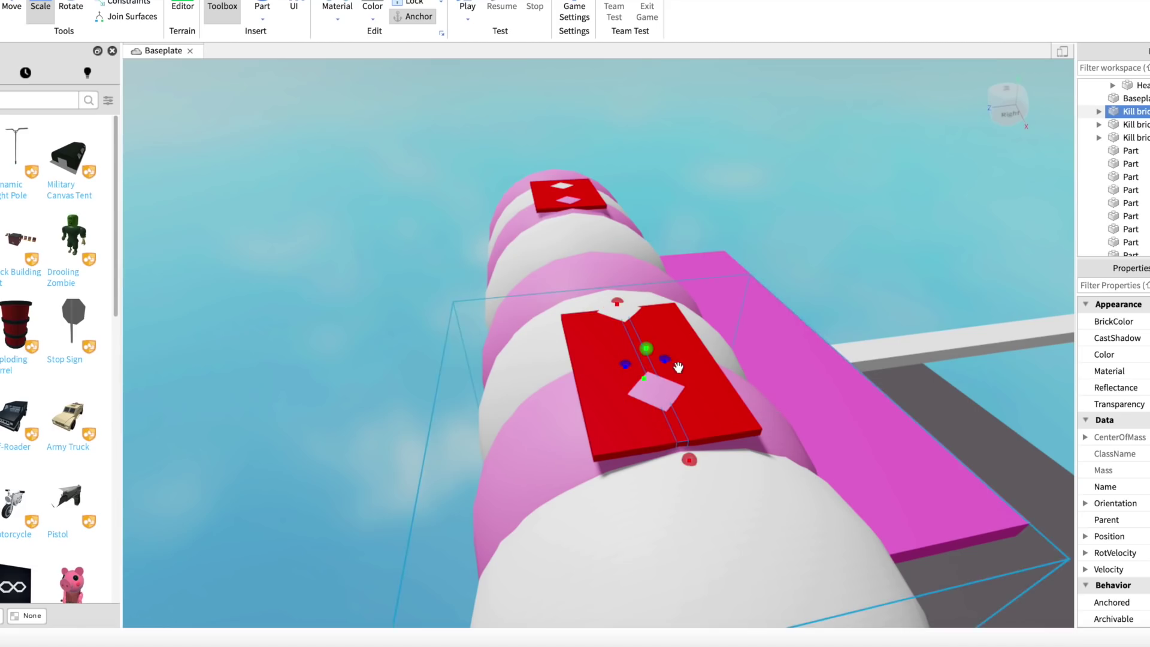
Lengthen the thin kill strip in both directions so it runs along the whole top of the striped roller
left_click(8, 5)
right_click_drag(501, 246, 500, 246)
key("a")
key("w")
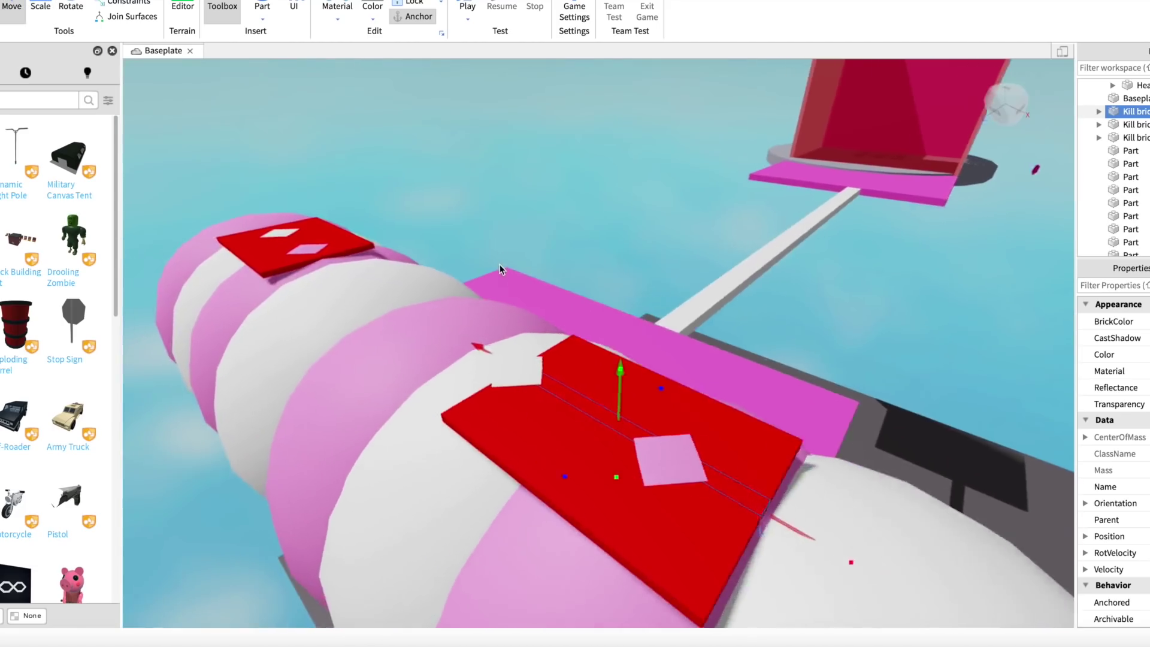
right_click_drag(710, 276, 710, 277)
scroll(710, 276, "down", 5)
key("ctrl+3")
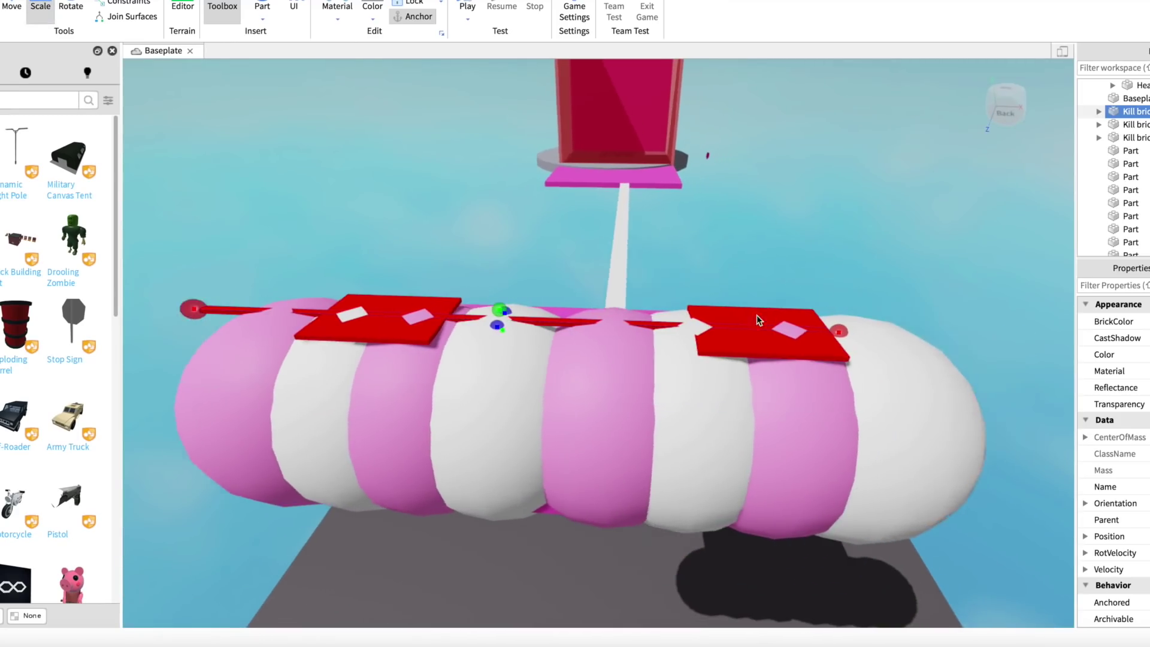
key("d")
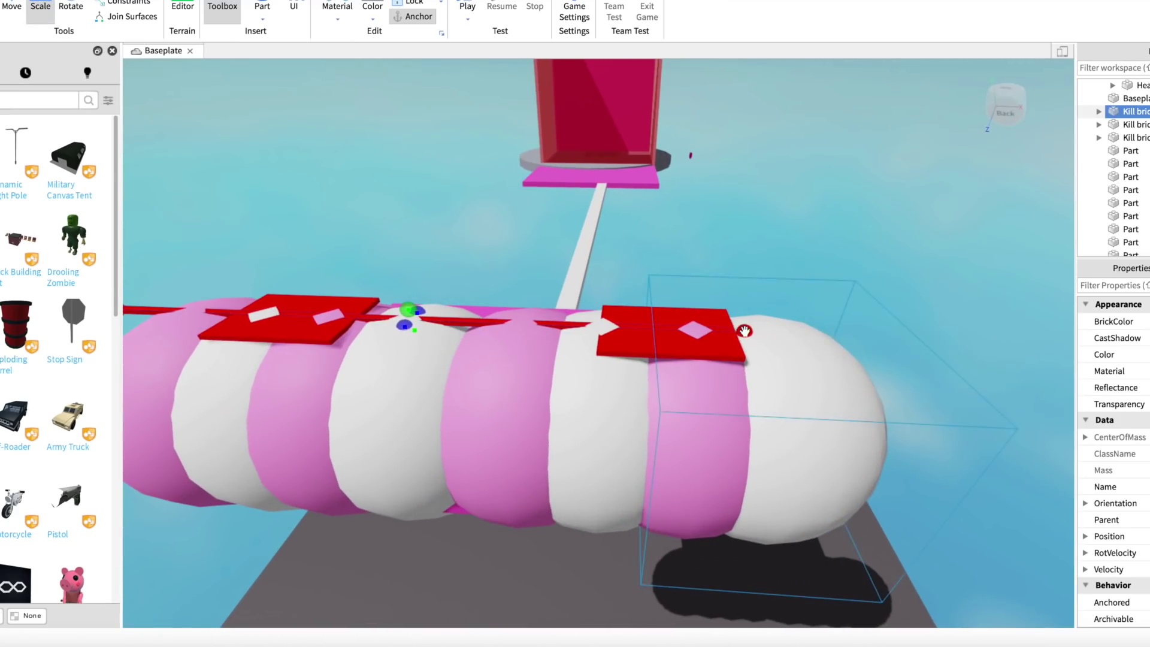
key("s")
key("a")
left_click(863, 274)
left_click(856, 333)
key("w")
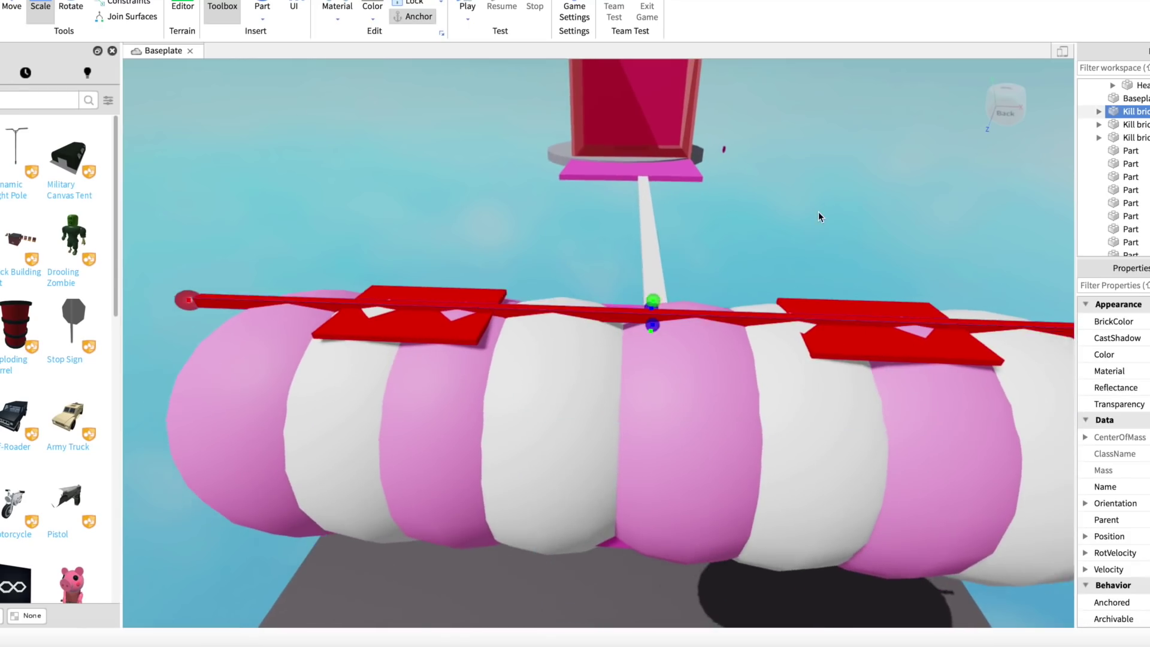
Place a cyan copy of the magenta platform on the opposite side of the striped roller
scroll(818, 211, "down", 3)
left_click(672, 239)
key("a")
key("w")
right_click_drag(672, 239, 672, 239)
scroll(672, 239, "down", 5)
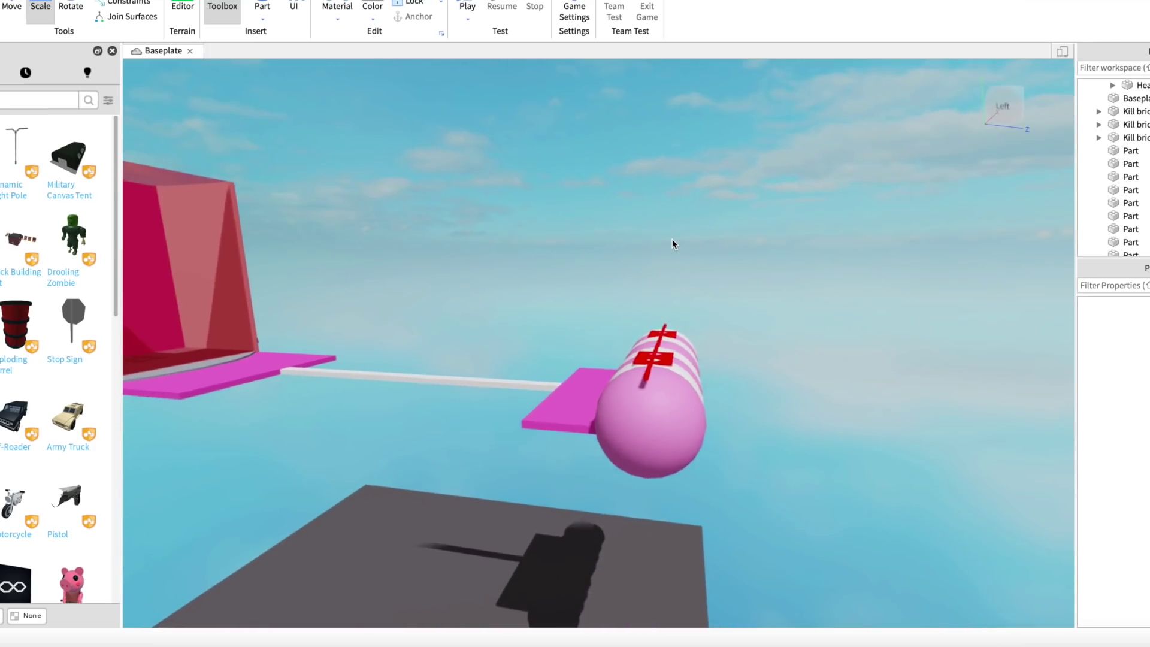
scroll(615, 393, "up", 2)
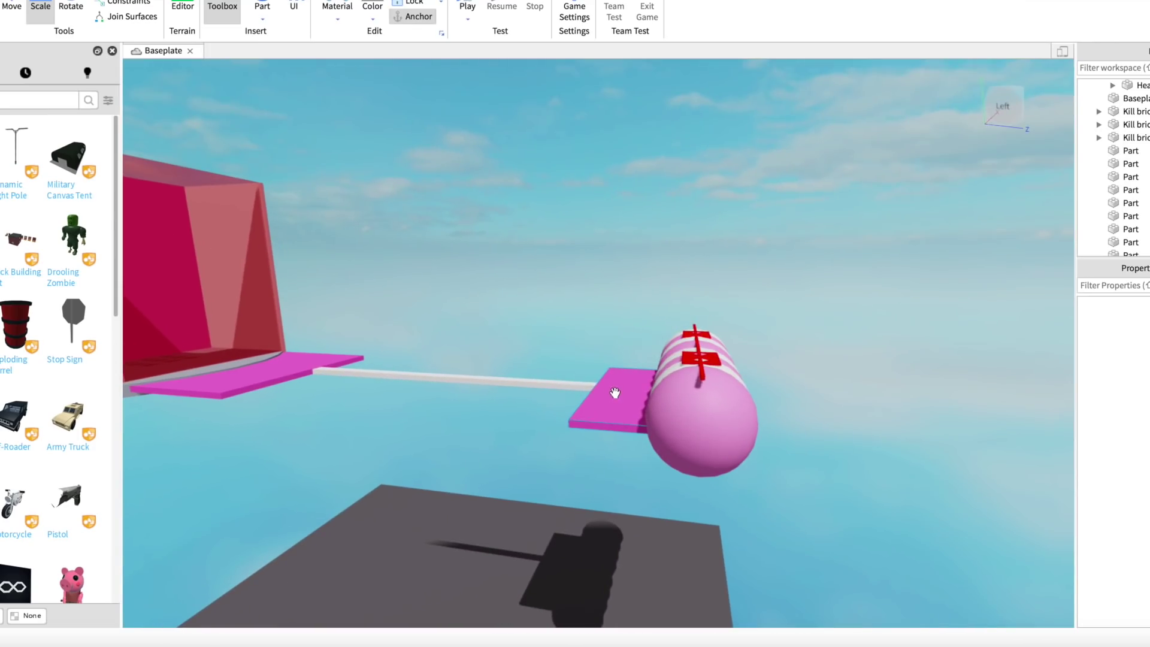
left_click(679, 398)
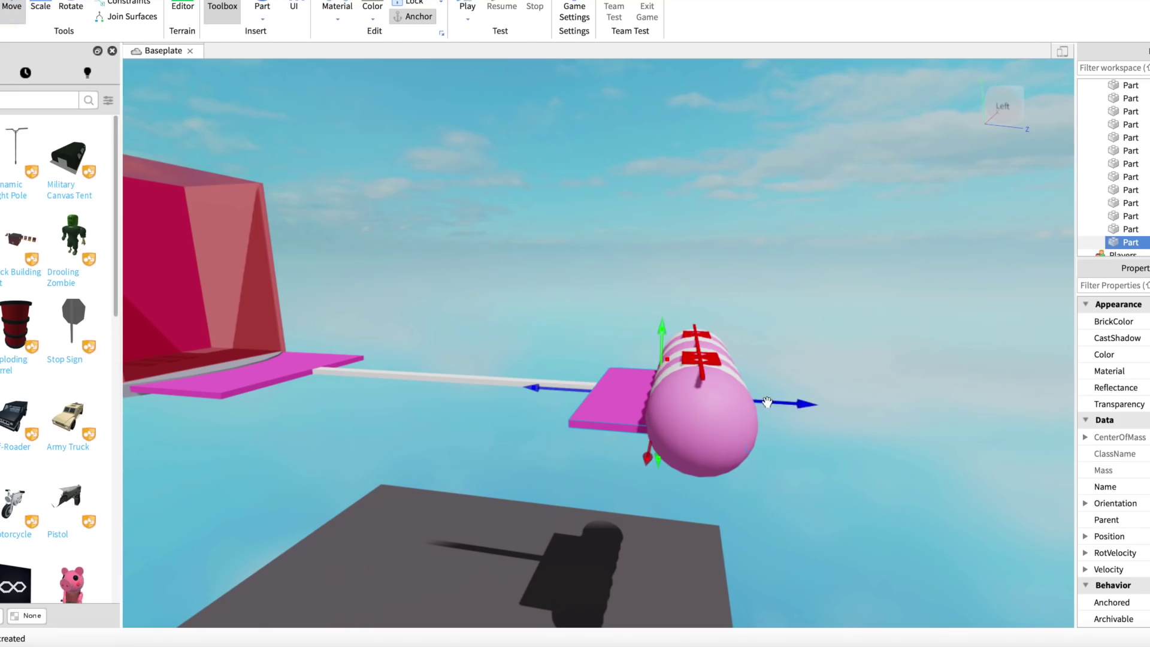
key("d")
left_click_drag(767, 402, 842, 422)
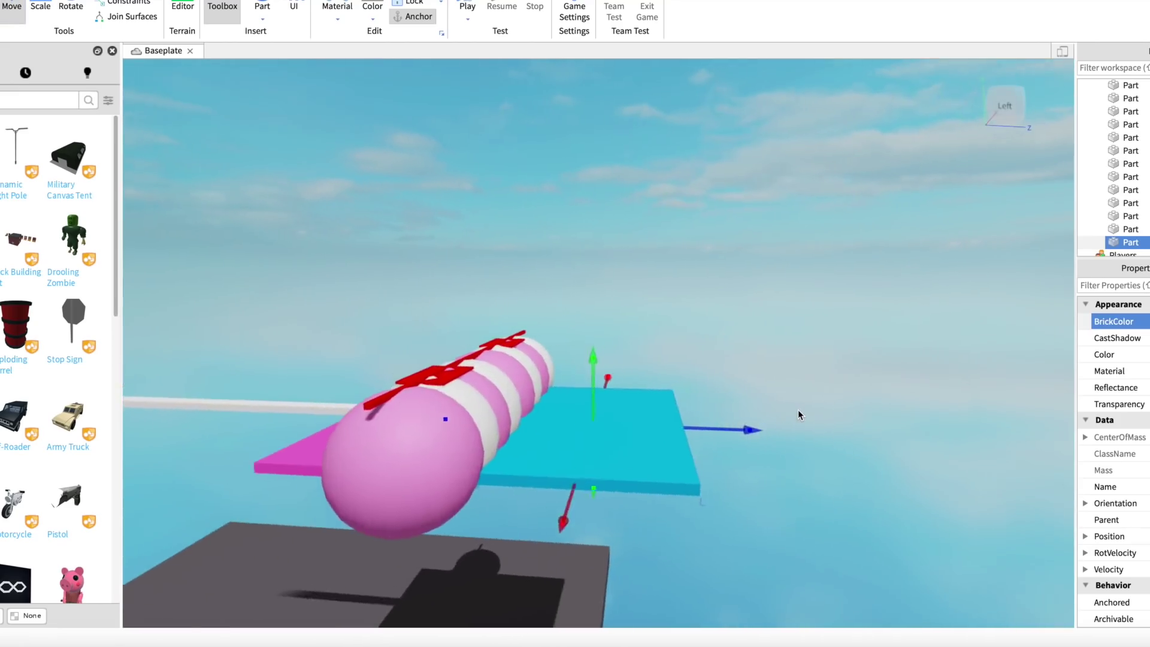
scroll(799, 410, "up", 5)
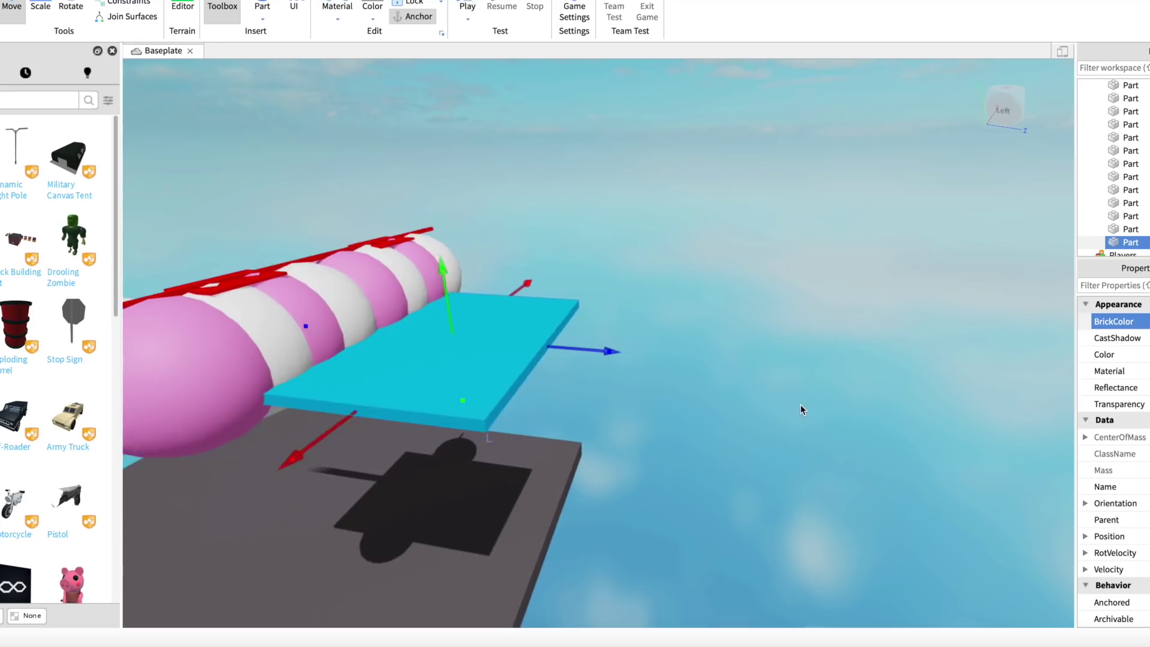
Move a copy of the cyan platform outward, away from the striped roller, and colour the copy white
scroll(800, 405, "down", 5)
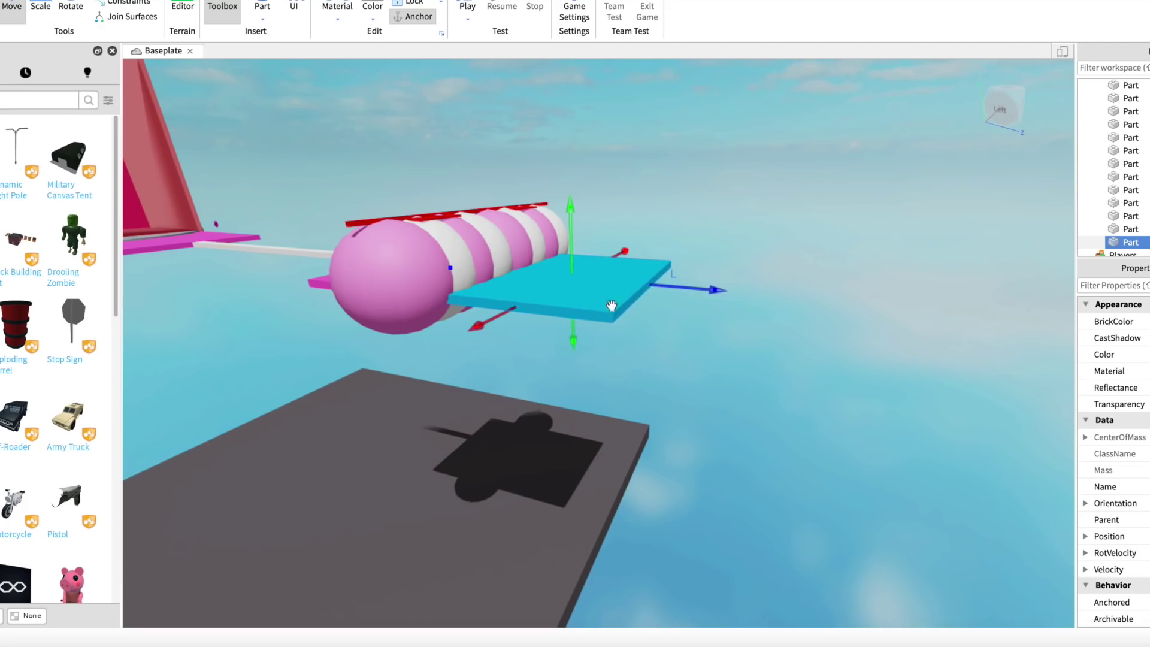
left_click_drag(669, 287, 829, 298)
scroll(829, 297, "up", 3)
scroll(829, 298, "down", 4)
right_click_drag(829, 298, 830, 297)
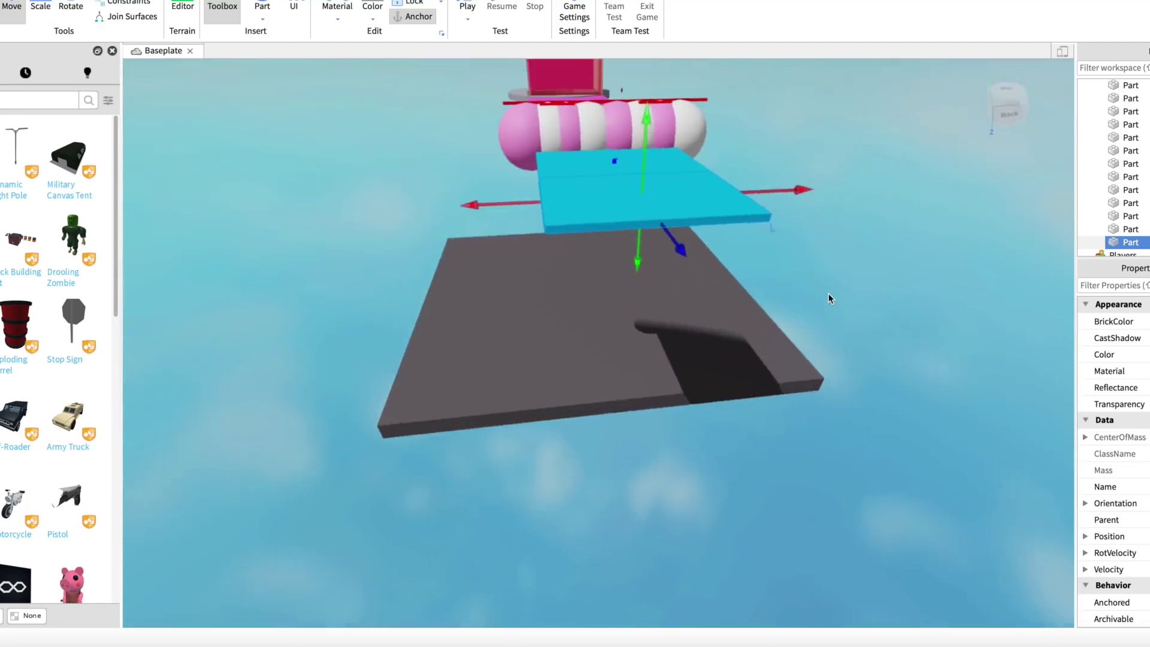
left_click(1127, 321)
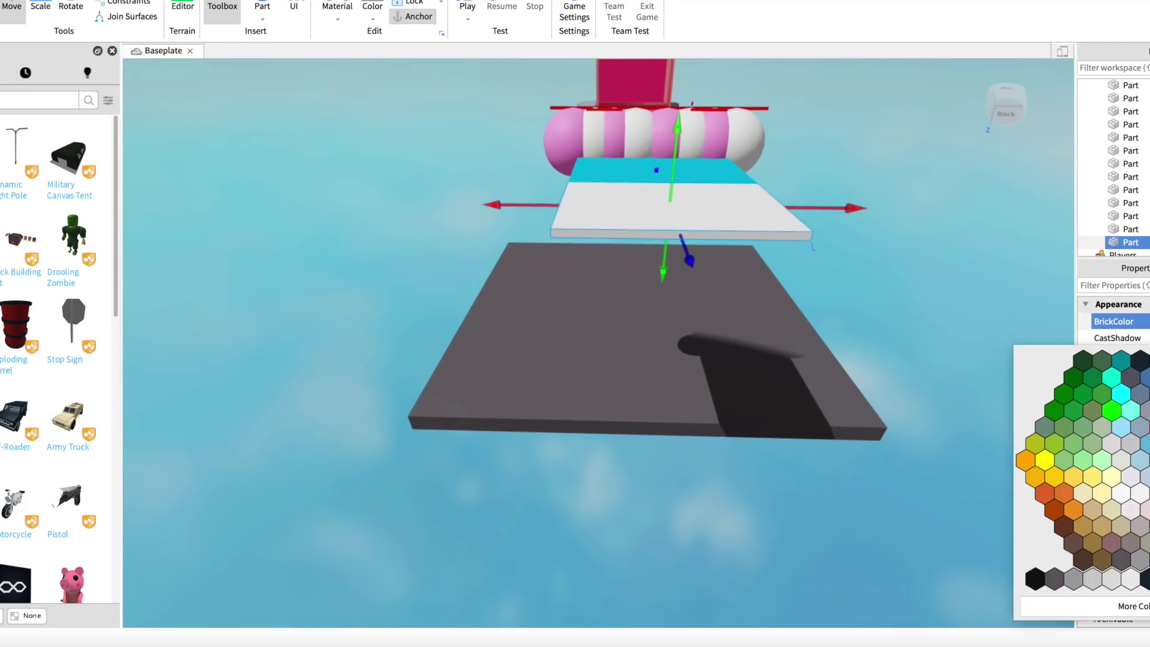
left_click(1041, 489)
Narrow the white platform copy into a thin strip and lengthen it outward as a bridge from the cyan platform
left_click_drag(557, 205, 691, 210)
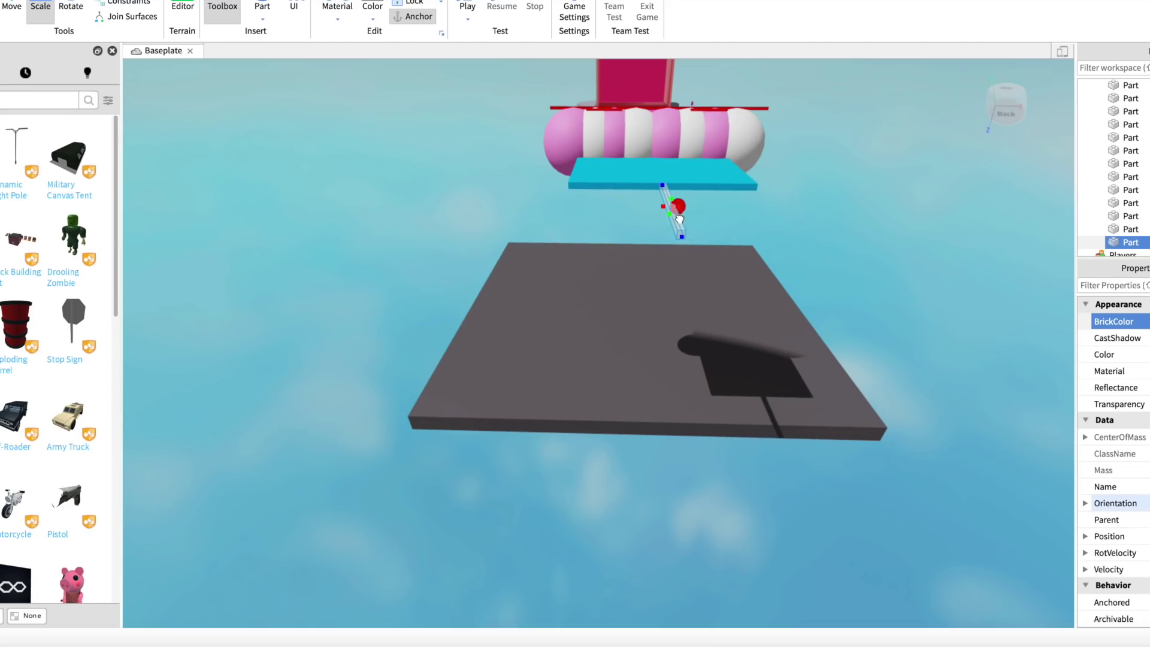
right_click_drag(674, 223, 670, 206)
key("a")
right_click_drag(695, 333, 739, 361)
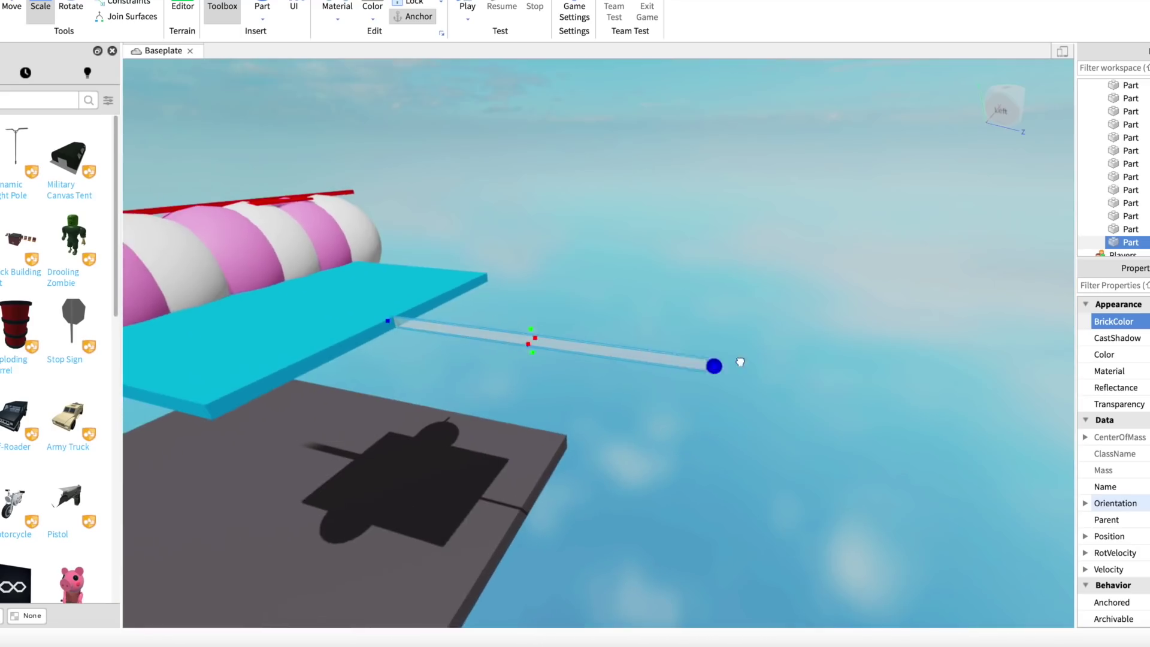
left_click_drag(732, 363, 983, 378)
Duplicate the cyan platform and place the copy at the far end of the white bridge
key("s")
left_click(342, 346)
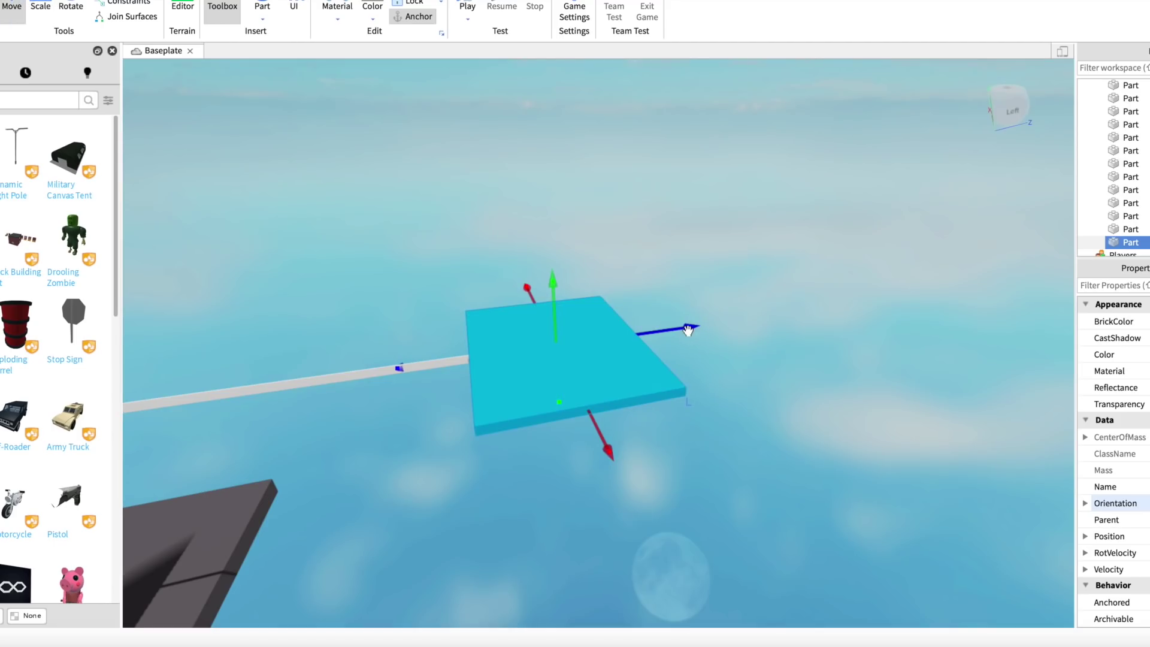
key("w")
right_click_drag(688, 331, 694, 329)
Insert a Finish Line model with a FINISH banner and checkered strip from the Toolbox near the end platform
left_click(716, 233)
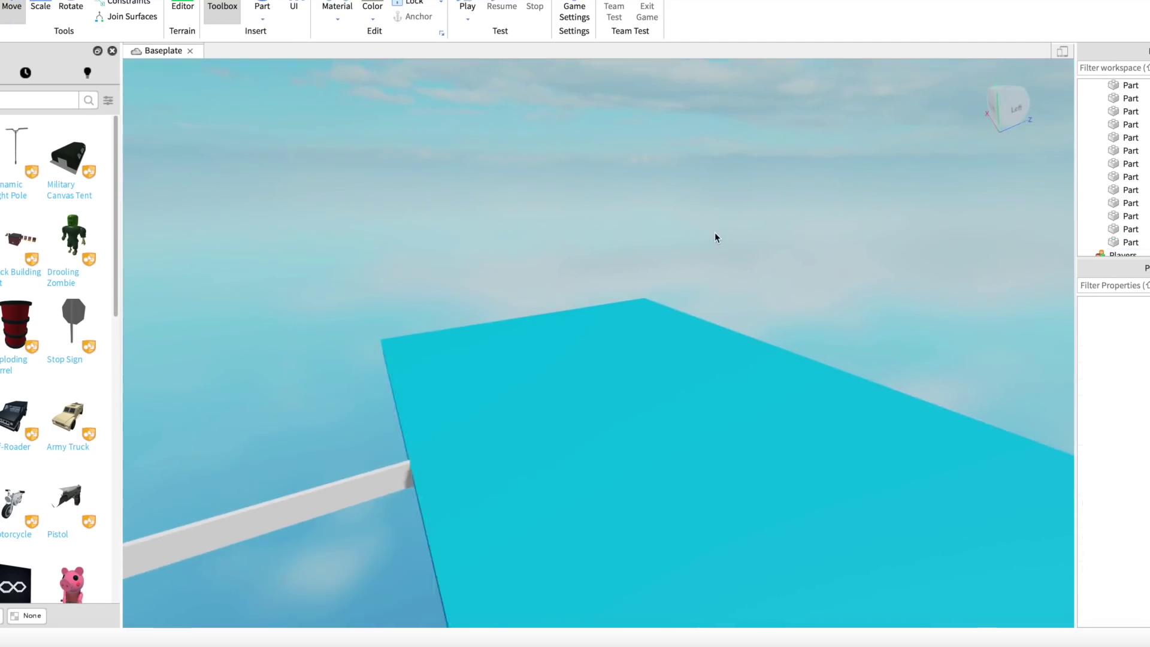
right_click_drag(717, 233, 687, 231)
scroll(688, 231, "down", 5)
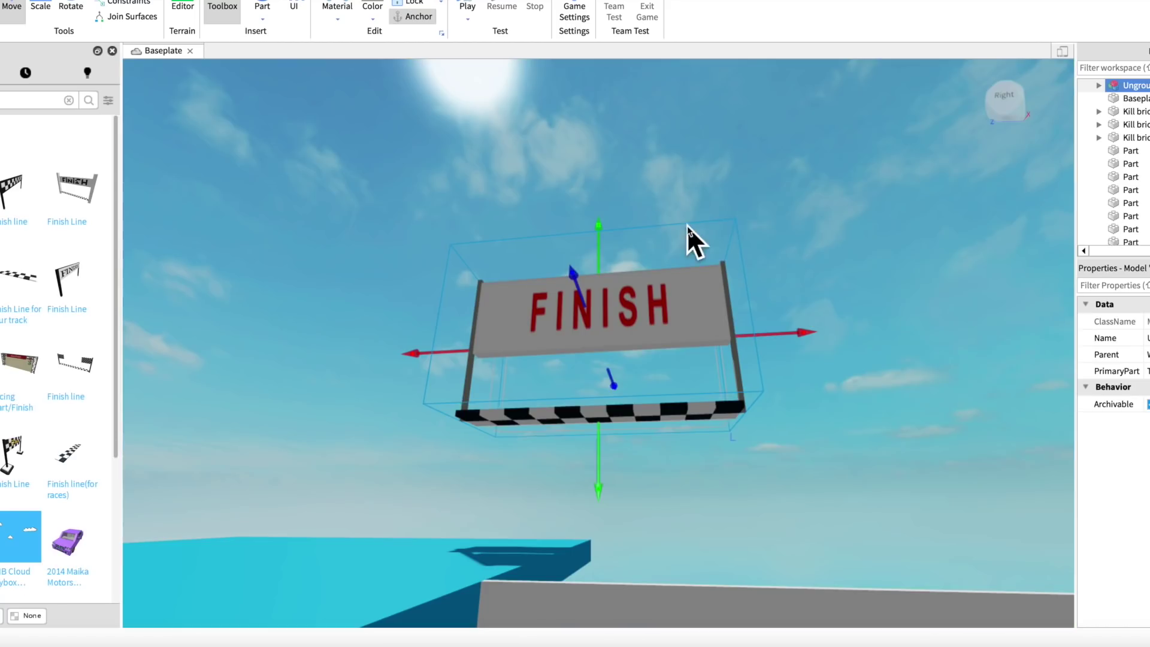
right_click_drag(688, 225, 746, 282)
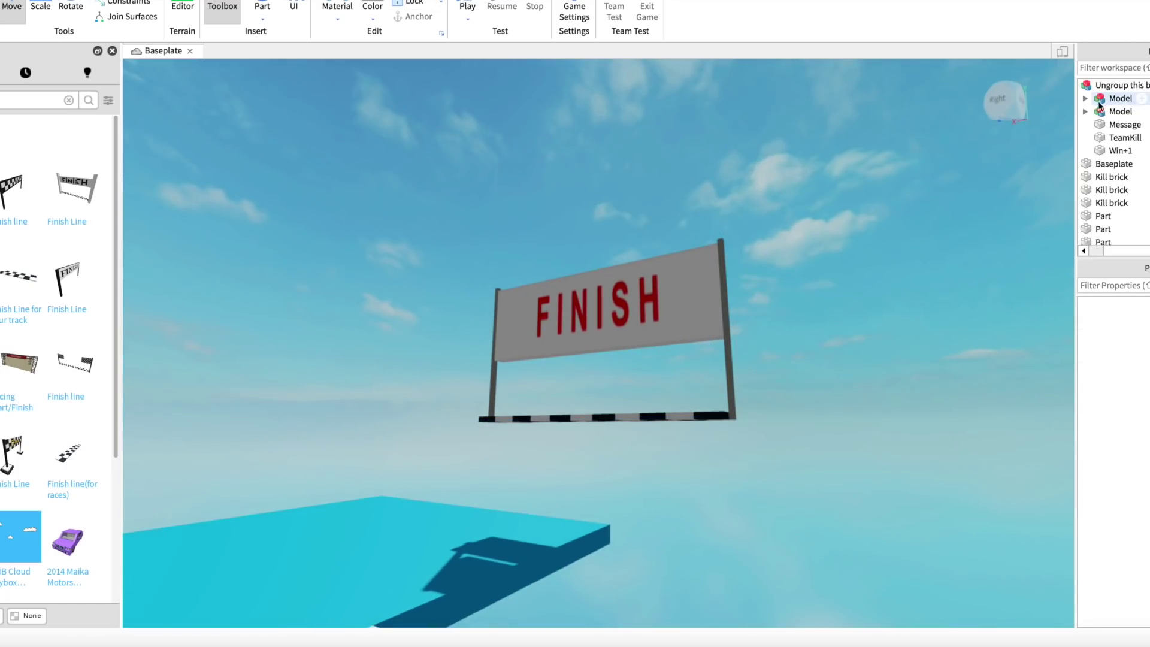
Select the whole finish line model in the workspace and move it over the cyan end platform
left_click(1086, 109)
left_click(1113, 154)
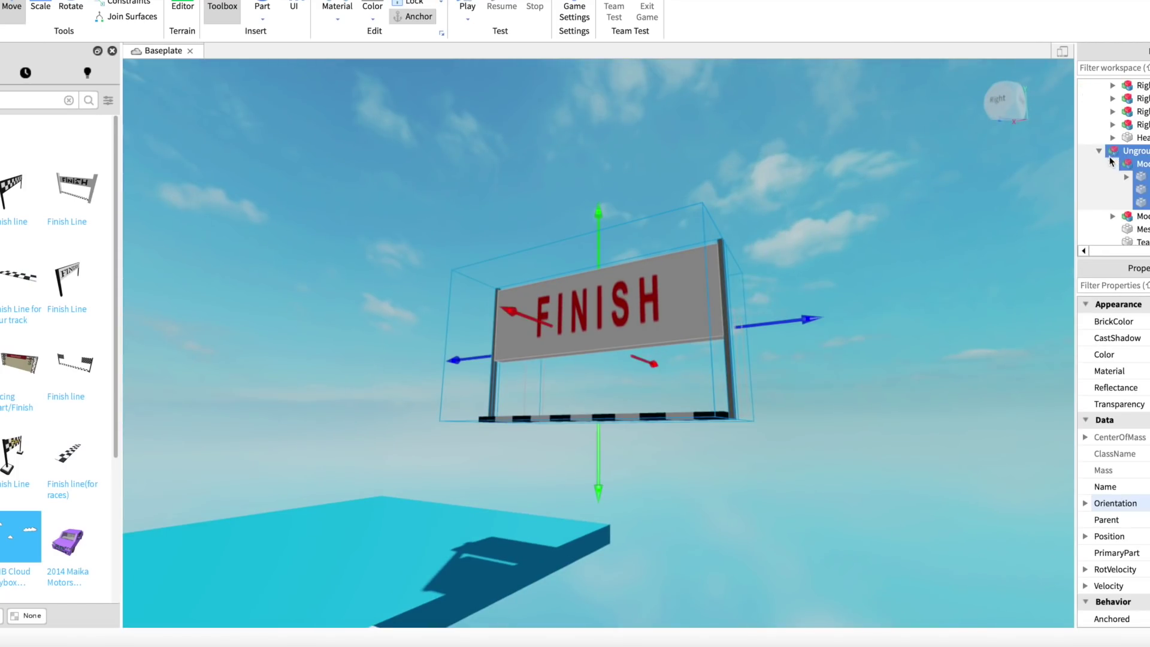
left_click(1098, 150)
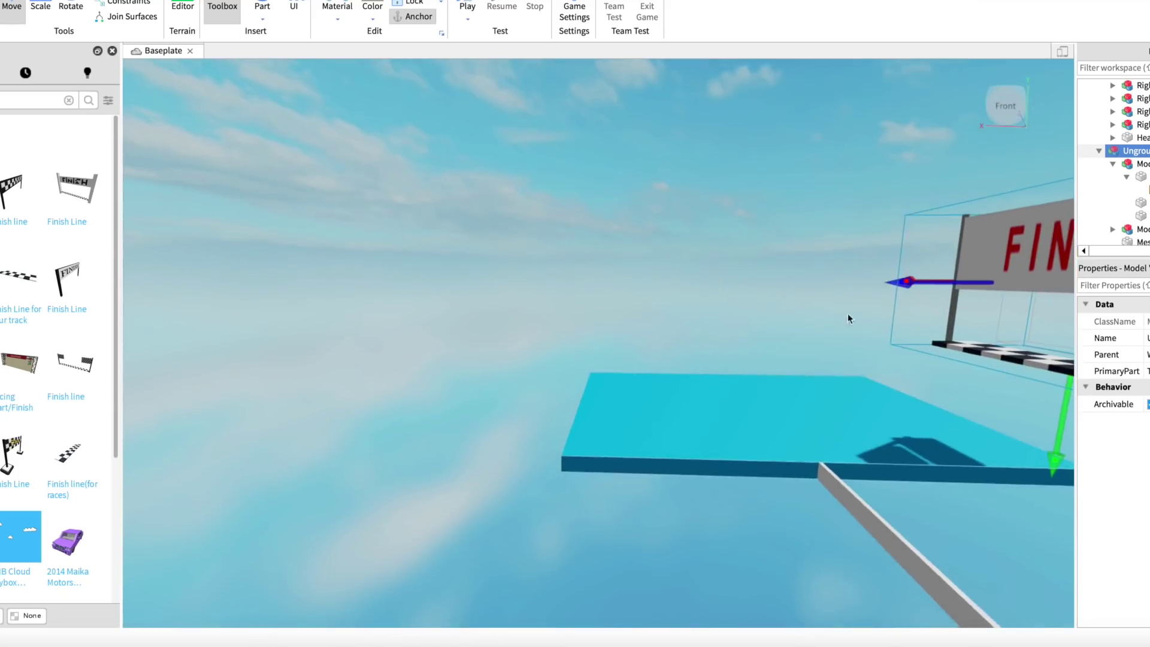
scroll(850, 319, "down", 2)
left_click_drag(909, 284, 662, 318)
right_click_drag(663, 318, 667, 324)
scroll(668, 324, "down", 2)
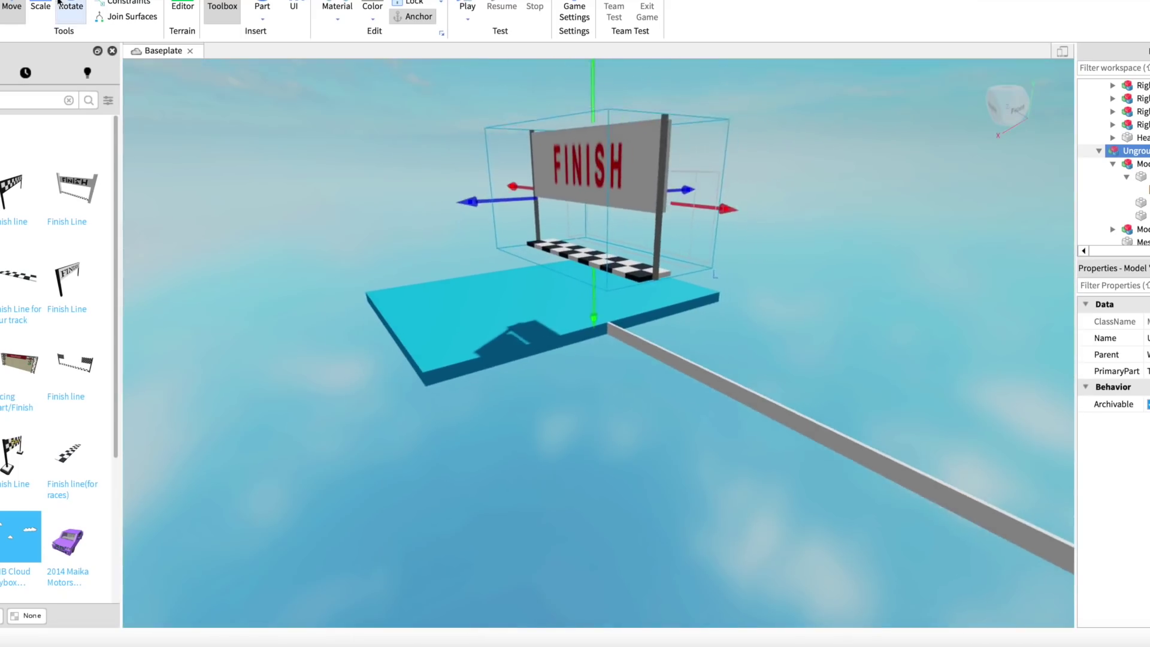
Rotate the finish line model about its vertical axis until its banner is parallel to the end platform's outer edge
left_click(42, 8)
left_click(74, 8)
left_click_drag(462, 221, 441, 200)
scroll(441, 201, "up", 4)
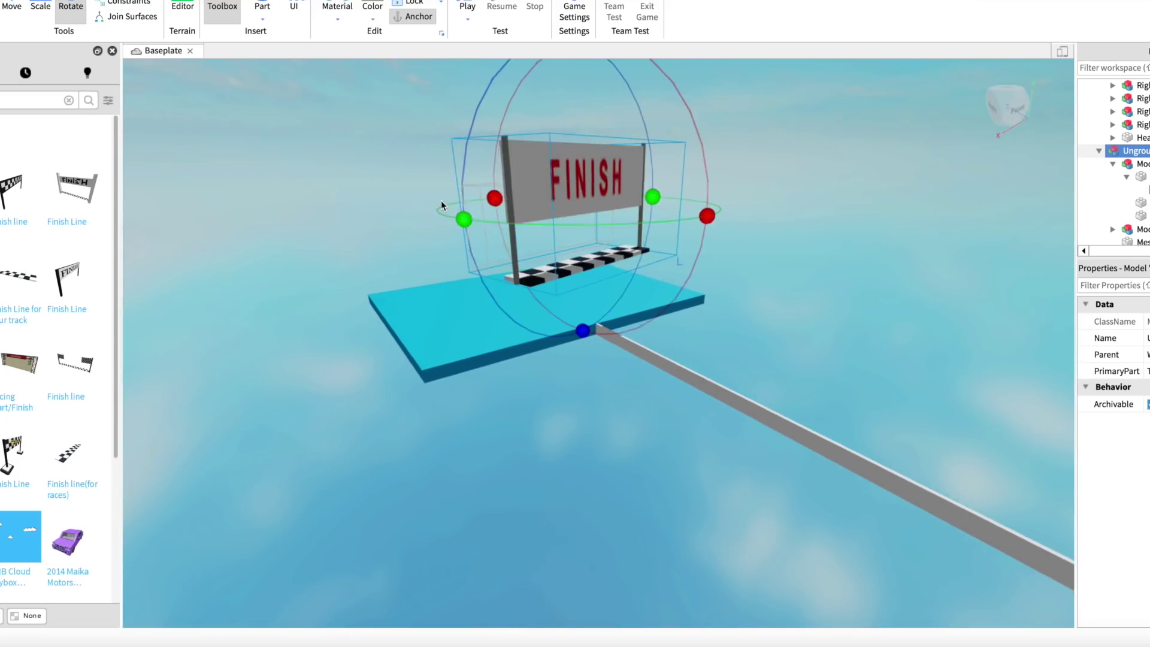
right_click_drag(441, 200, 492, 207)
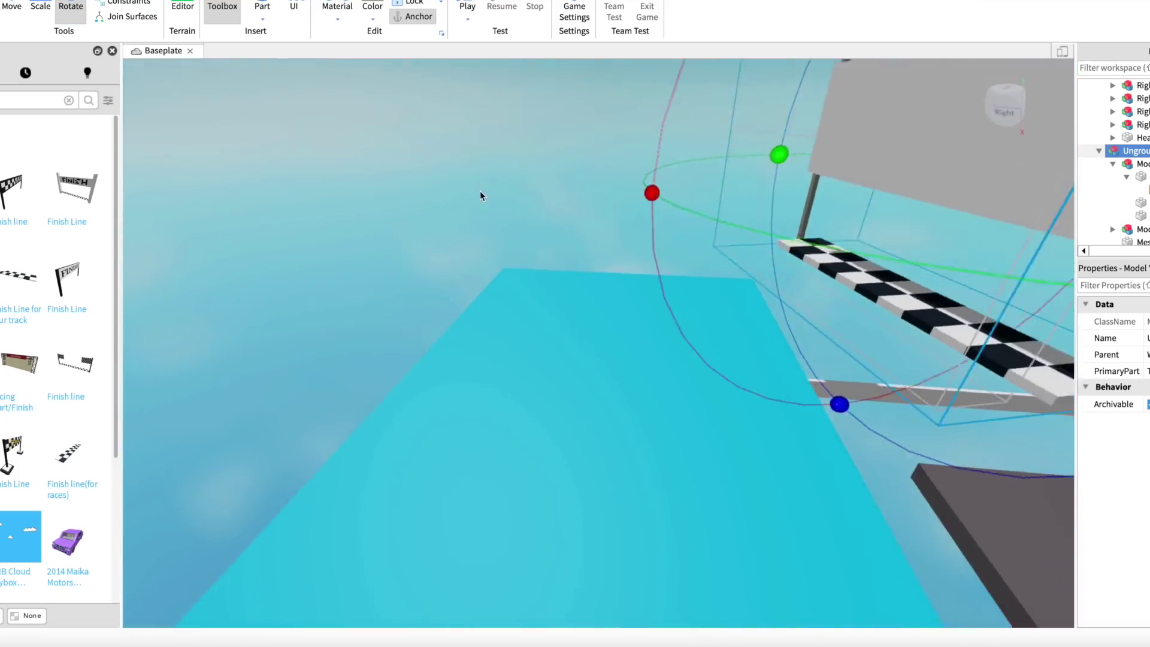
scroll(797, 276, "down", 4)
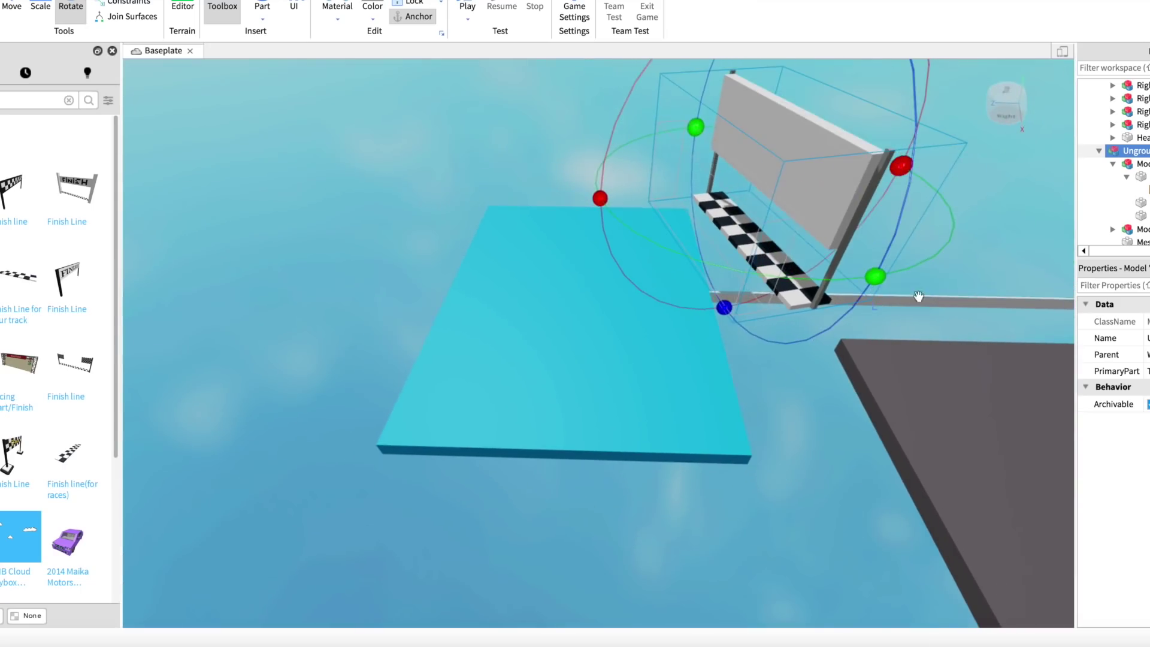
left_click_drag(878, 275, 838, 281)
key("a")
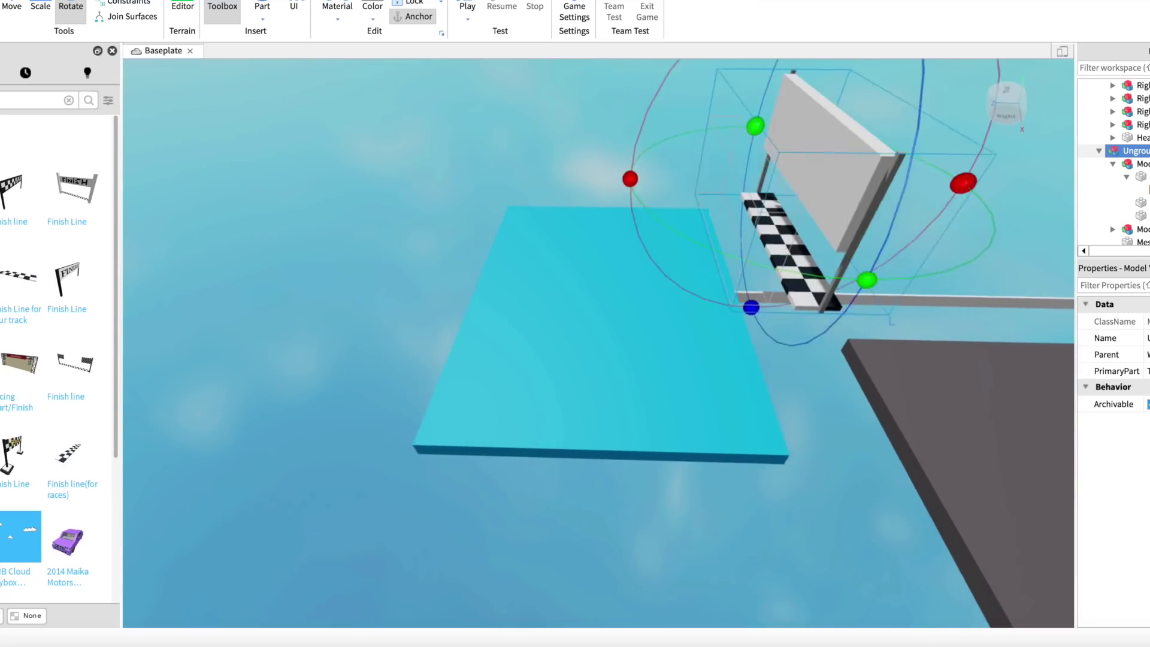
key("w")
Move the finish line to the outer edge of the end platform and lower it onto the surface
left_click(13, 6)
left_click_drag(725, 159, 521, 163)
key("a")
left_click_drag(628, 282, 629, 356)
Duplicate the cyan end platform and place the copy lower down, beside the dark baseplate
left_click(816, 397)
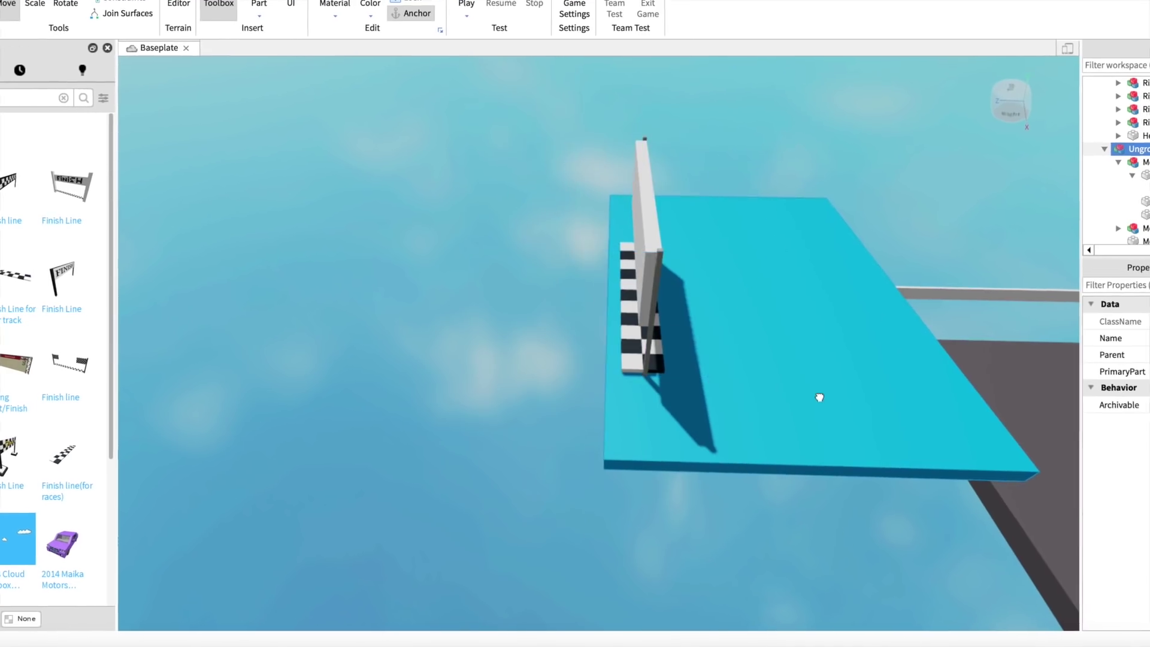
key("super+d")
key("a")
left_click_drag(585, 280, 389, 198)
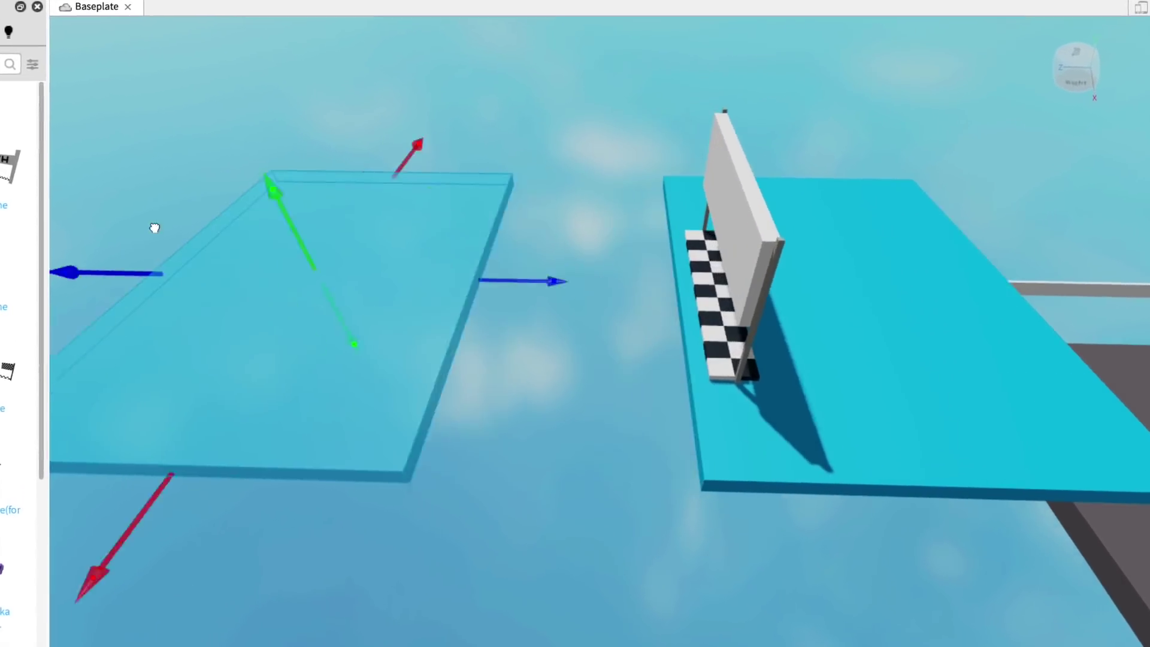
key("a")
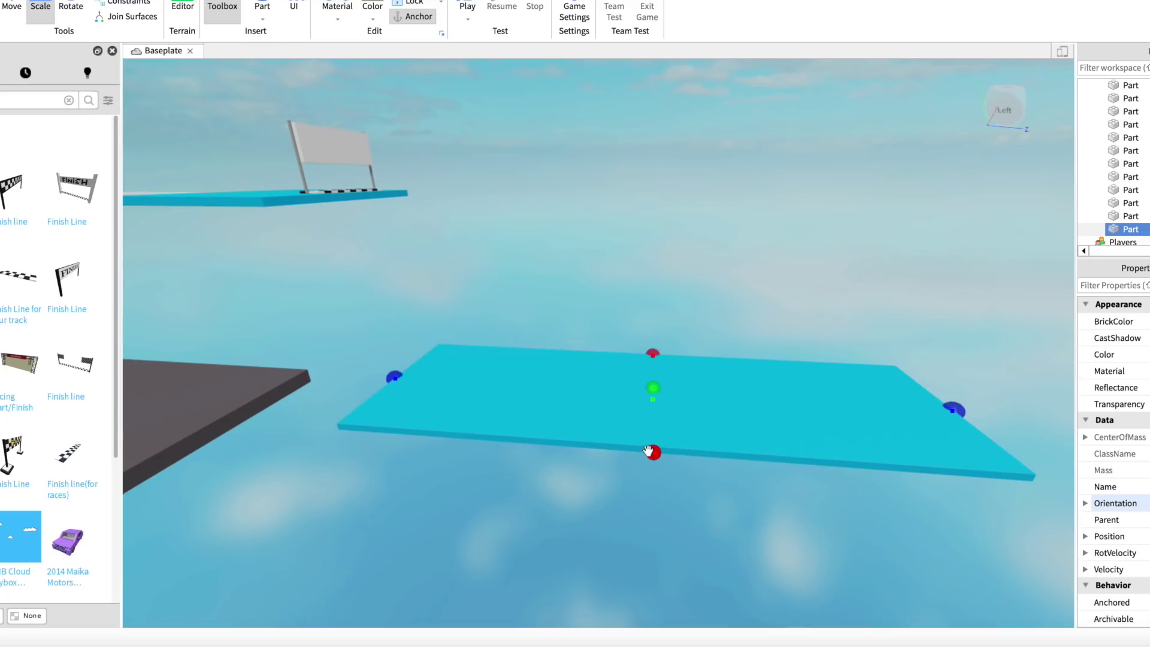
Enlarge the lower cyan platform into a wide slab and undo the extra adjustment made after it
left_click_drag(652, 452, 652, 610)
key("d")
left_click_drag(625, 351, 655, 300)
key("ctrl+z")
key("w")
right_click_drag(660, 297, 599, 298)
Set the large lower platform's BrickColor to bright green
left_click(1138, 321)
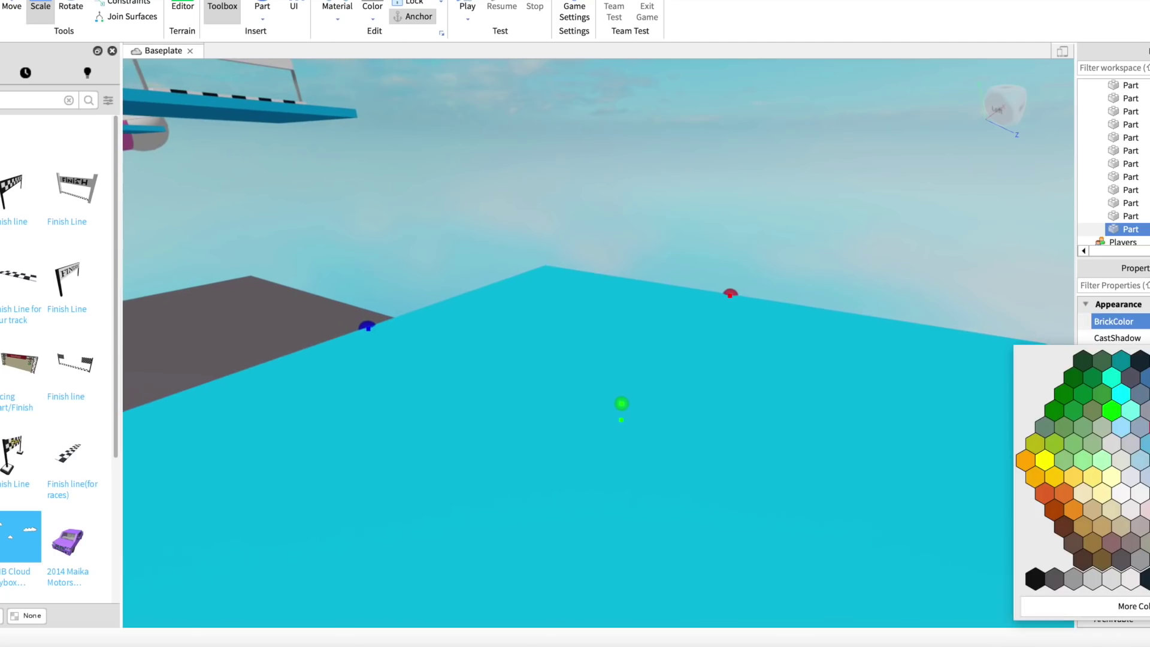
left_click(1111, 411)
left_click(814, 289)
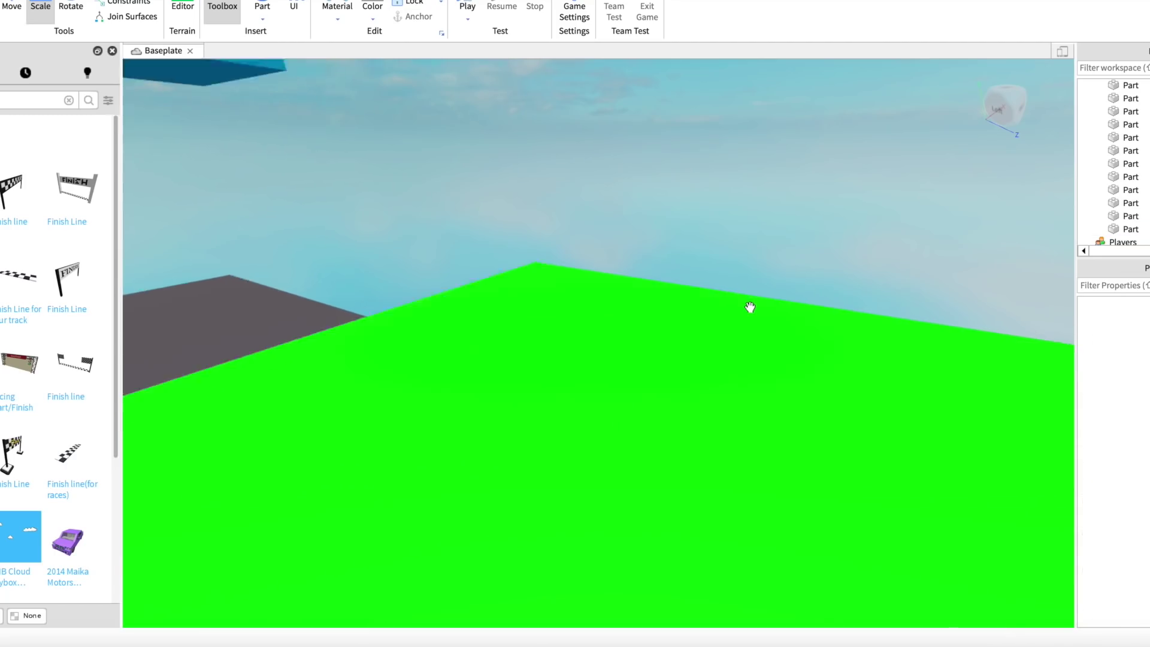
Move the large green platform slightly closer to the dark baseplate
scroll(750, 306, "down", 5)
left_click(735, 354)
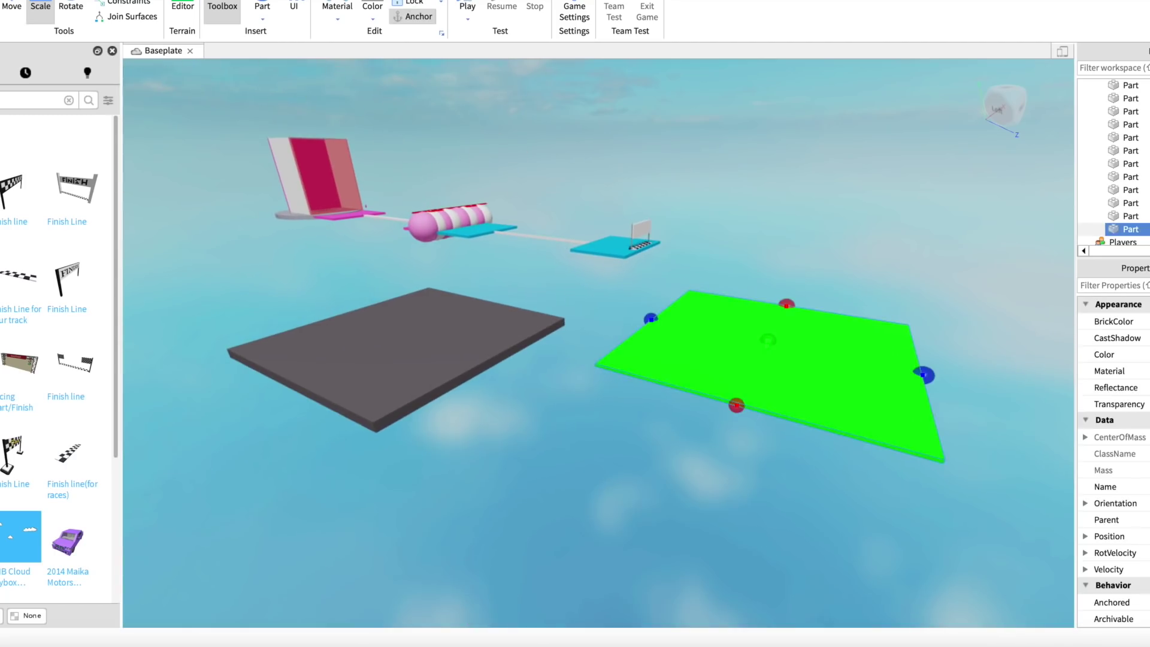
left_click(17, 4)
left_click_drag(607, 310, 580, 304)
left_click(764, 179)
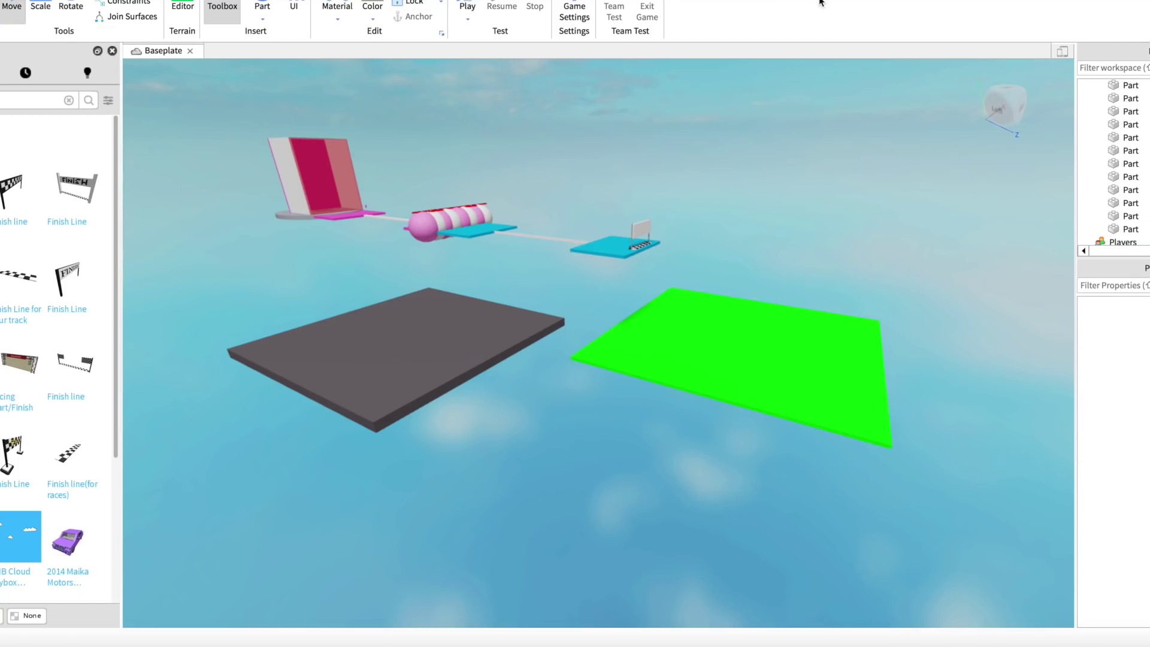
Publish the place as a new game named "FALL GUYS LAUGHABILITY EDITION" with the description "FALL GUYS LASUGHABILITY EDITIOn"
key("alt+f")
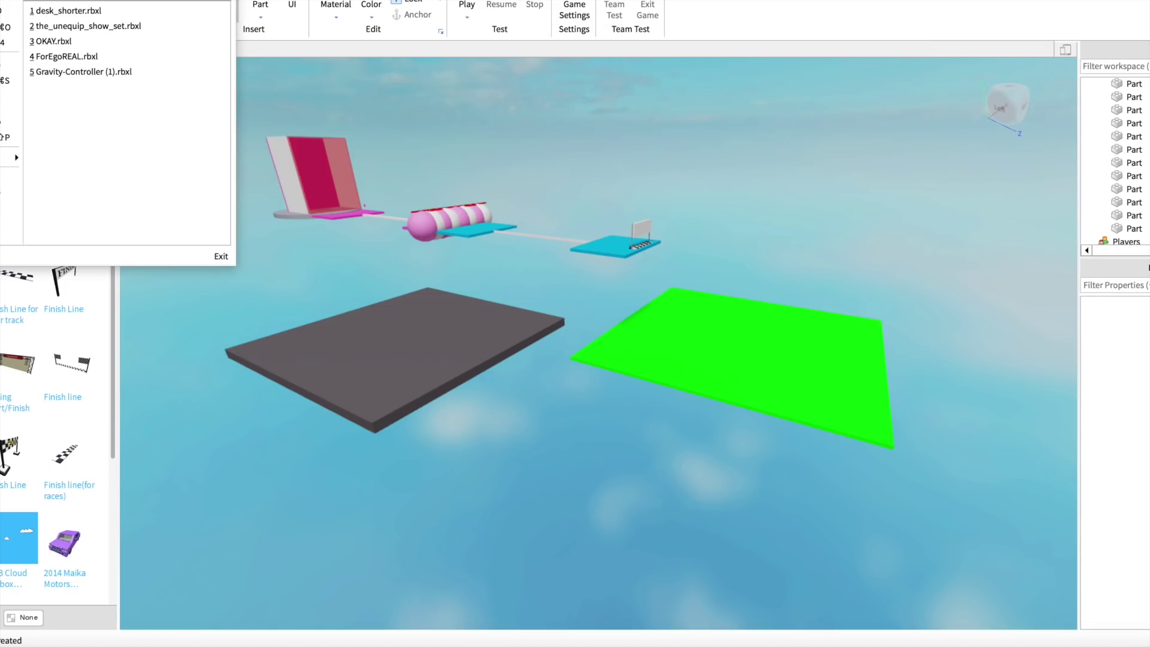
left_click(9, 138)
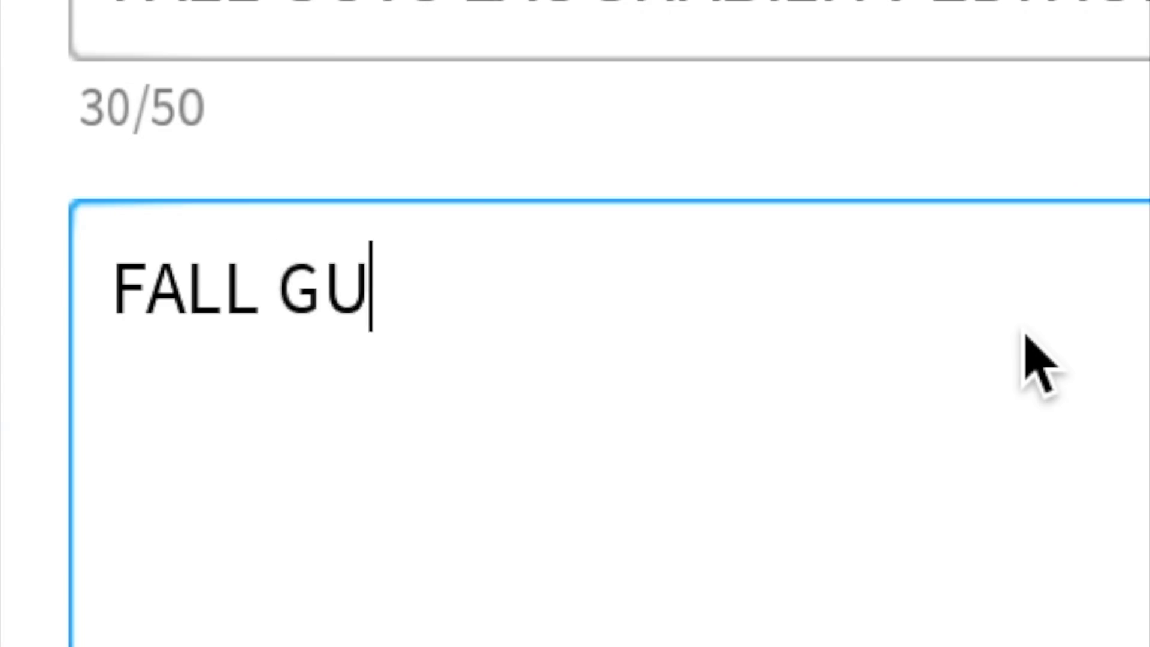
type("L GUYS LASUGHABILITY EDI")
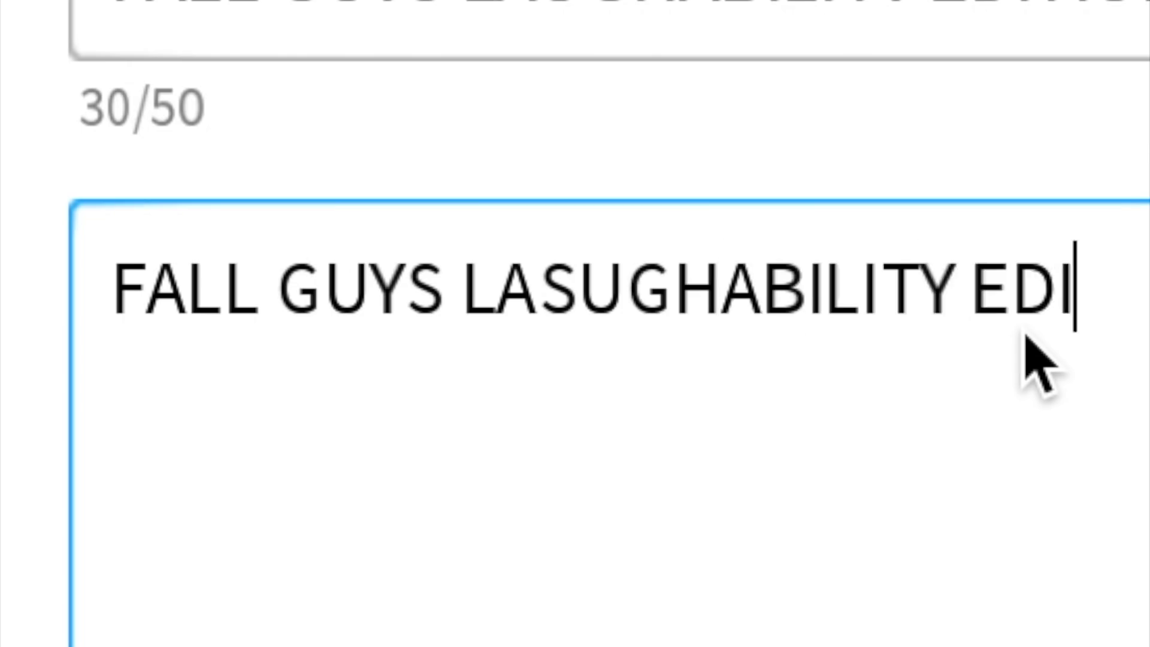
type("TIOn")
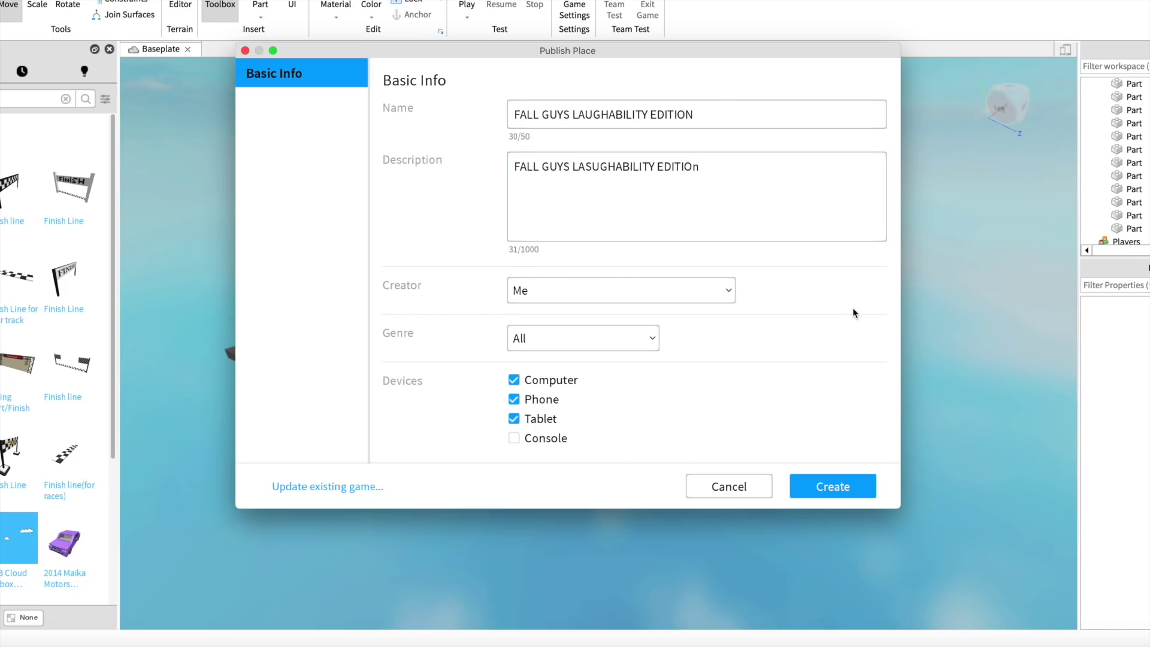
left_click(860, 481)
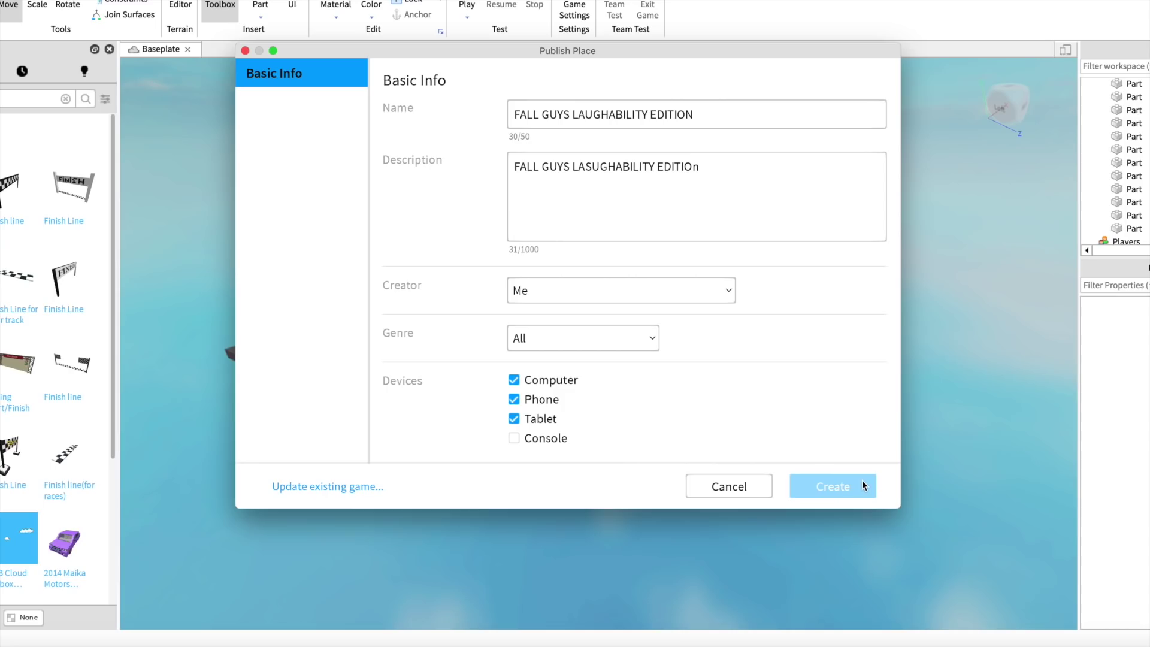
left_click(617, 470)
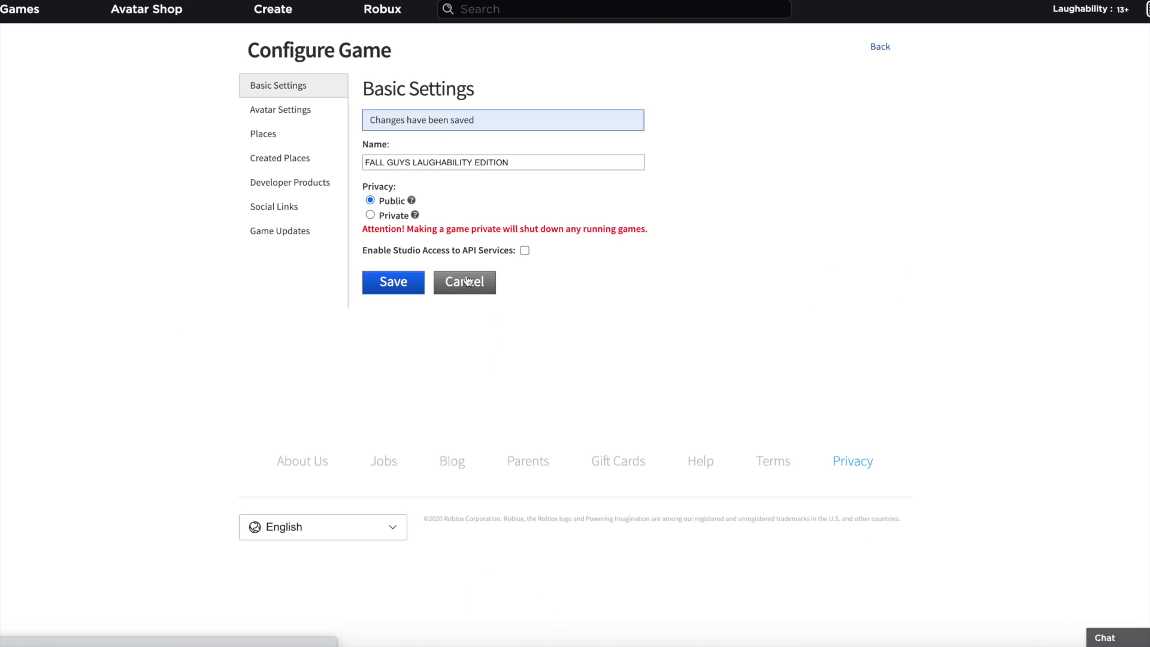
On the Roblox website, leave the game's basic settings and set the place's maximum player count to 100
left_click(467, 280)
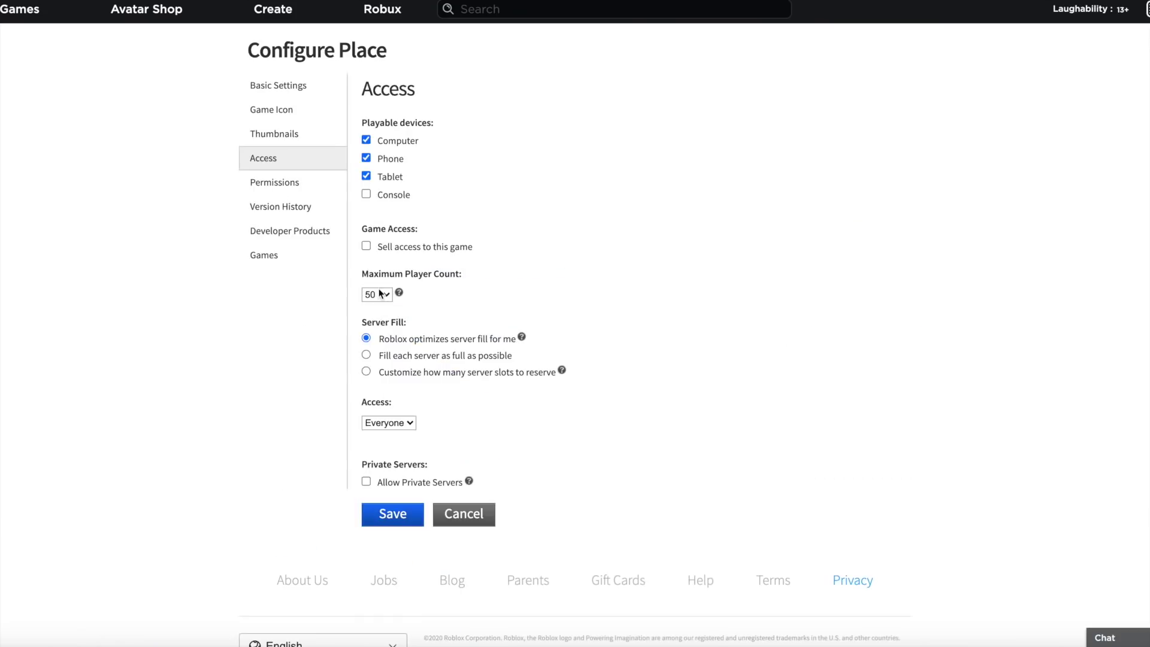
left_click(376, 292)
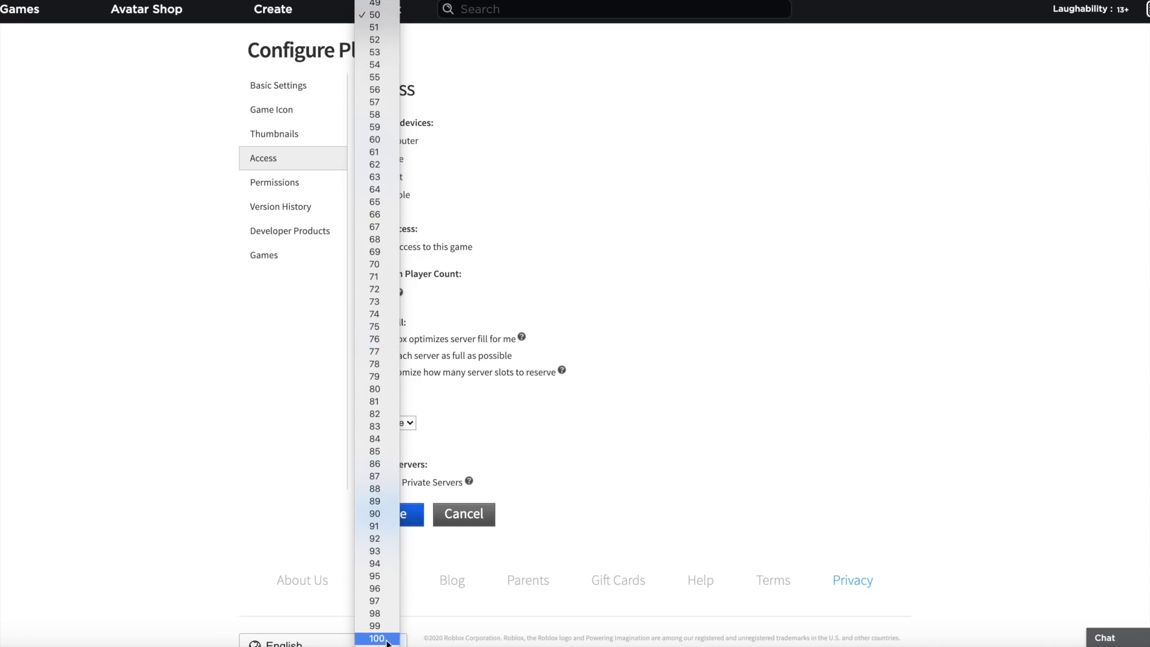
left_click(387, 640)
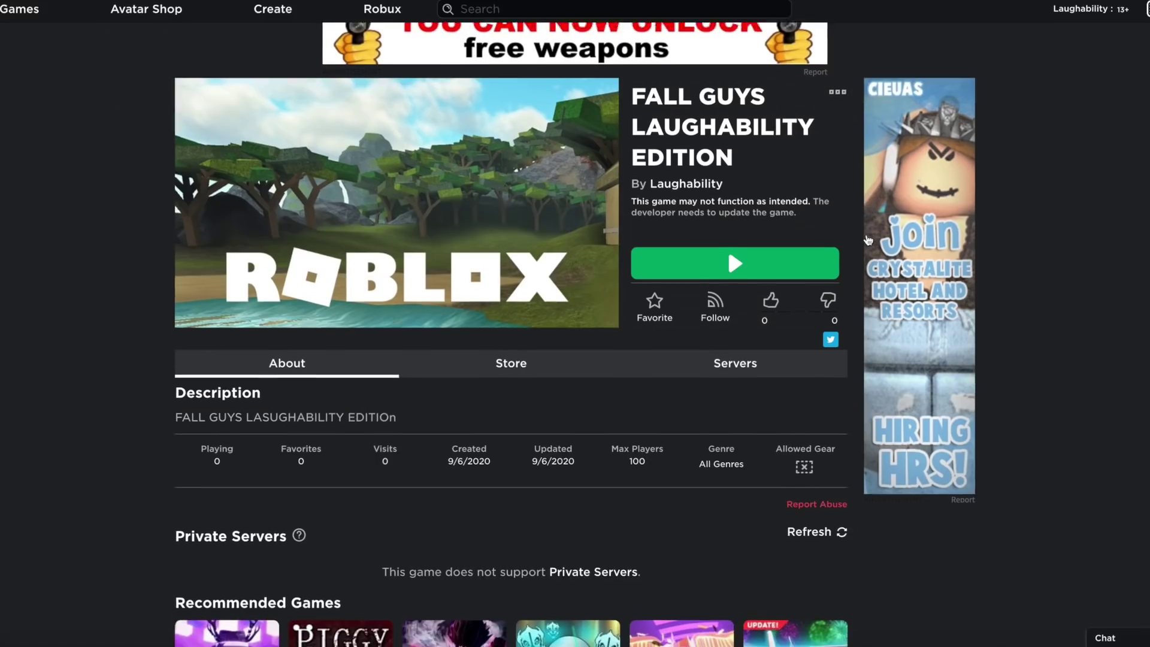
Launch the published game from its page and walk the morphed character around the spawn room
left_click(731, 251)
left_click(735, 77)
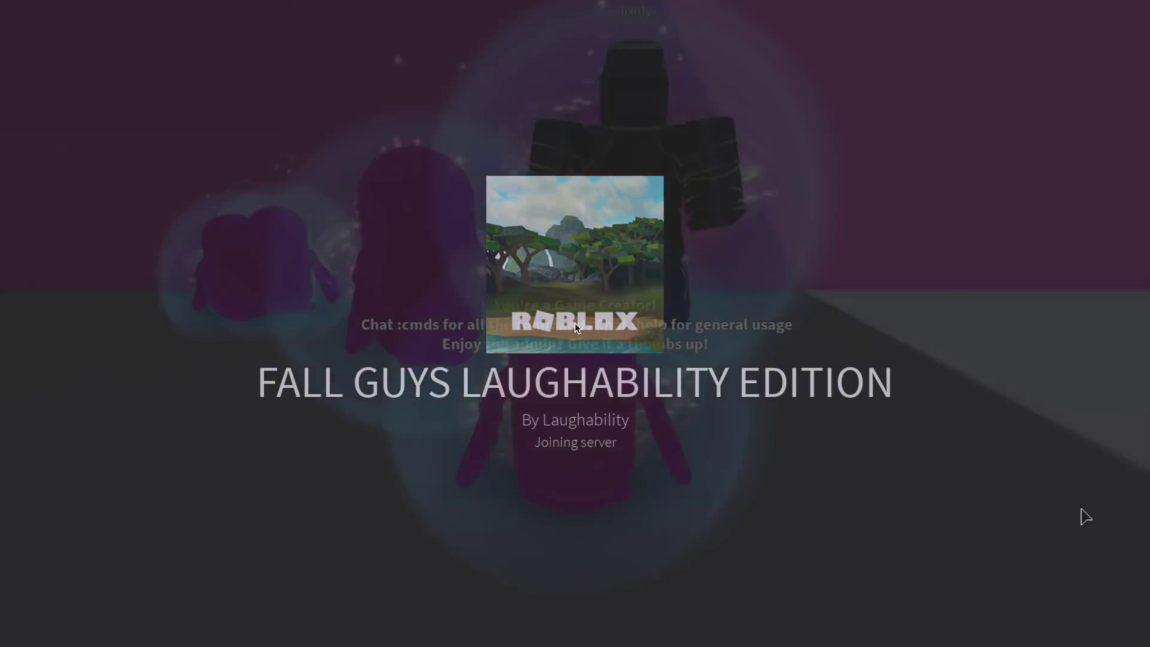
key("s")
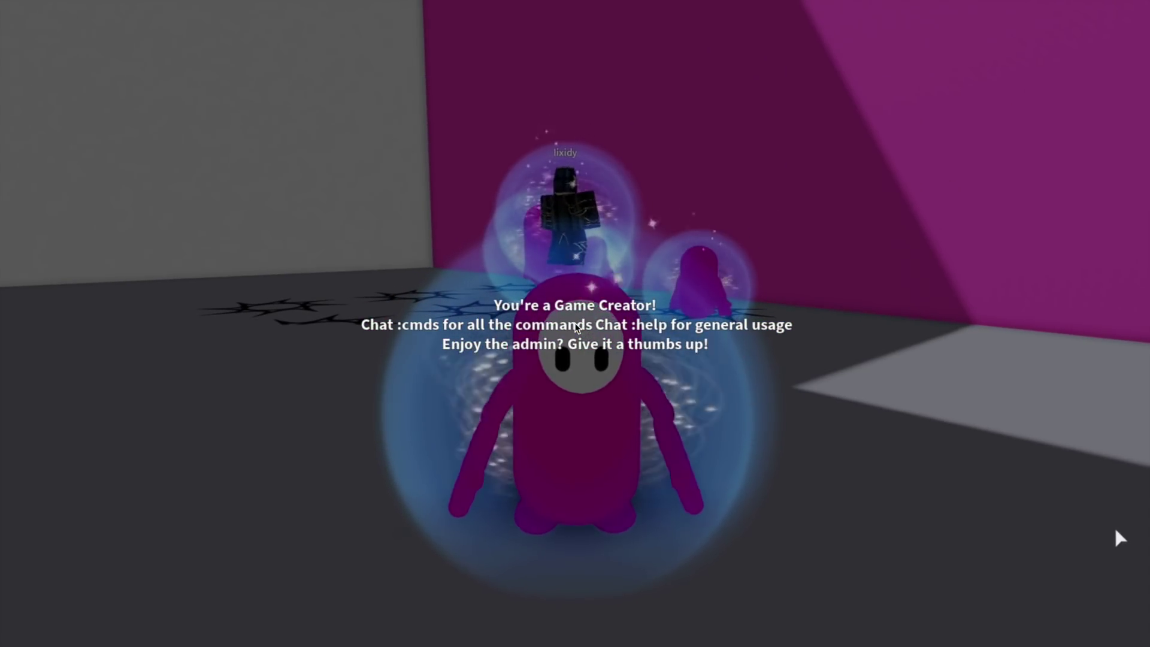
key("s")
key("w")
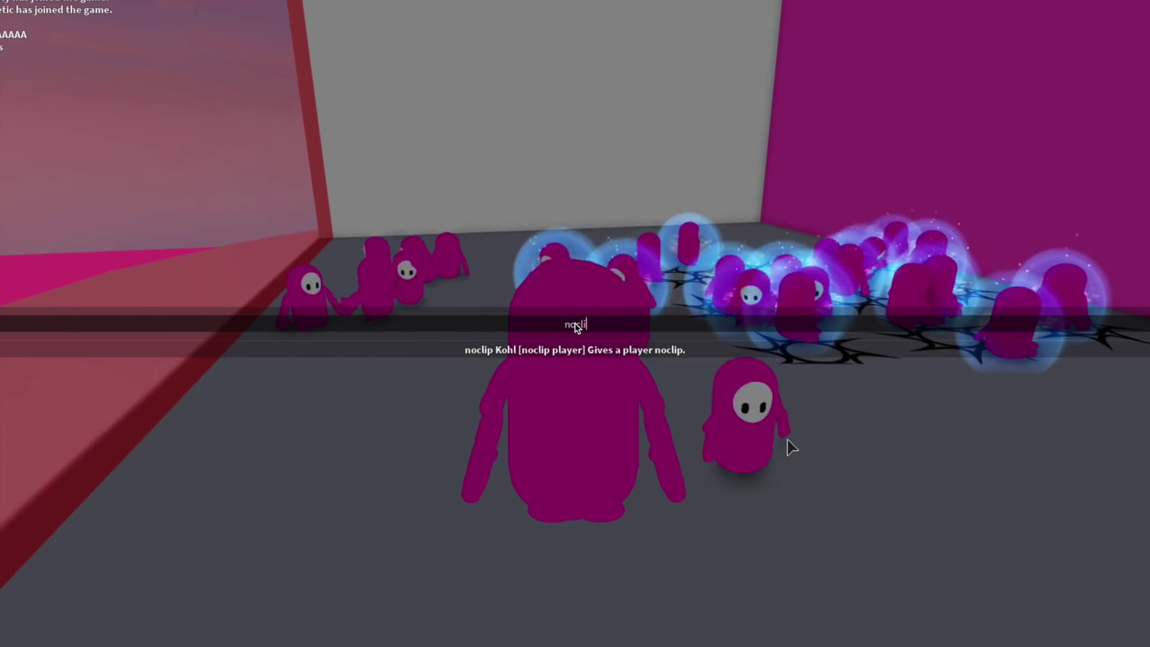
Enable noclip with the admin command and fly the character out of the spawn room over the pink starting platform
key("Return")
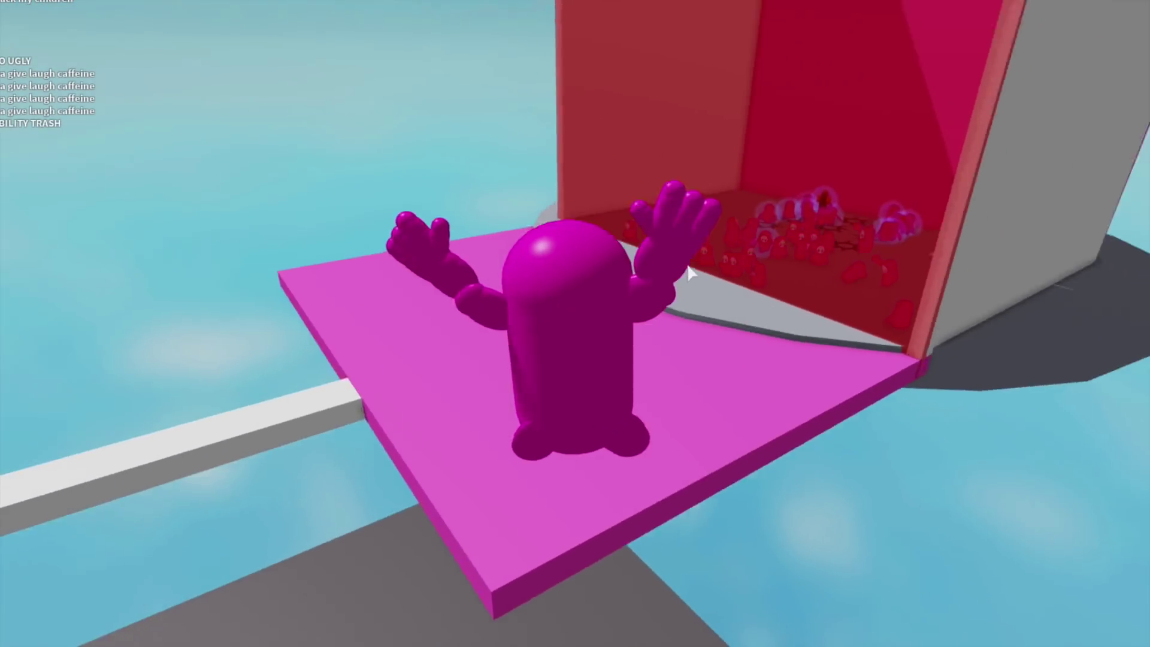
key("w")
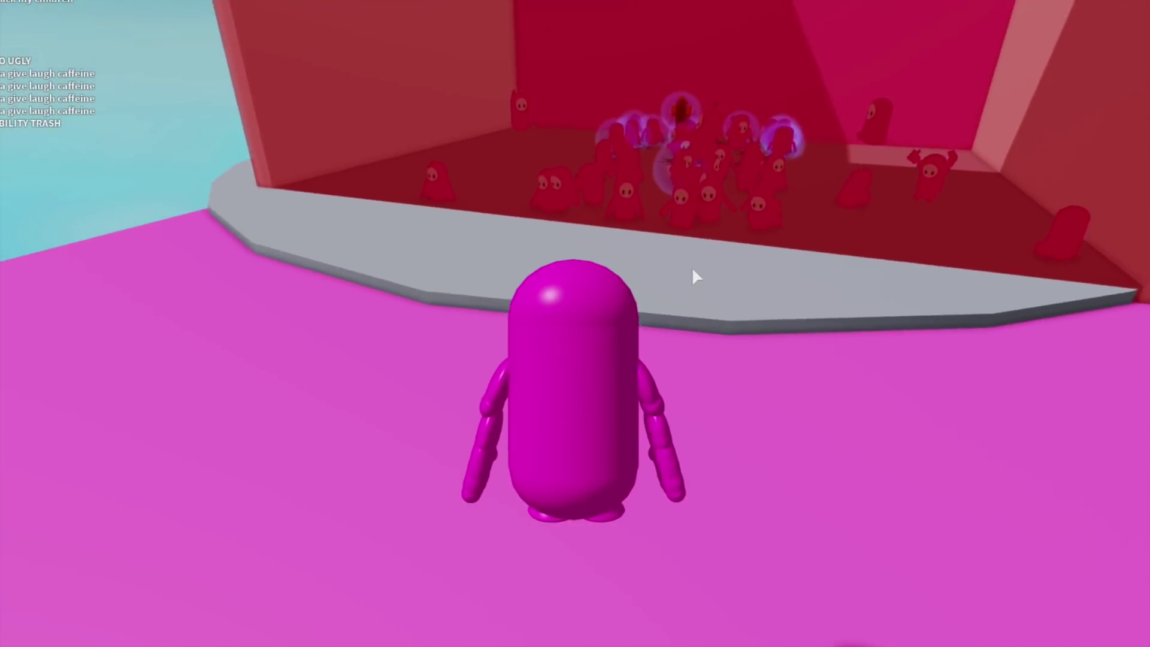
key("s")
right_click_drag(707, 267, 703, 266)
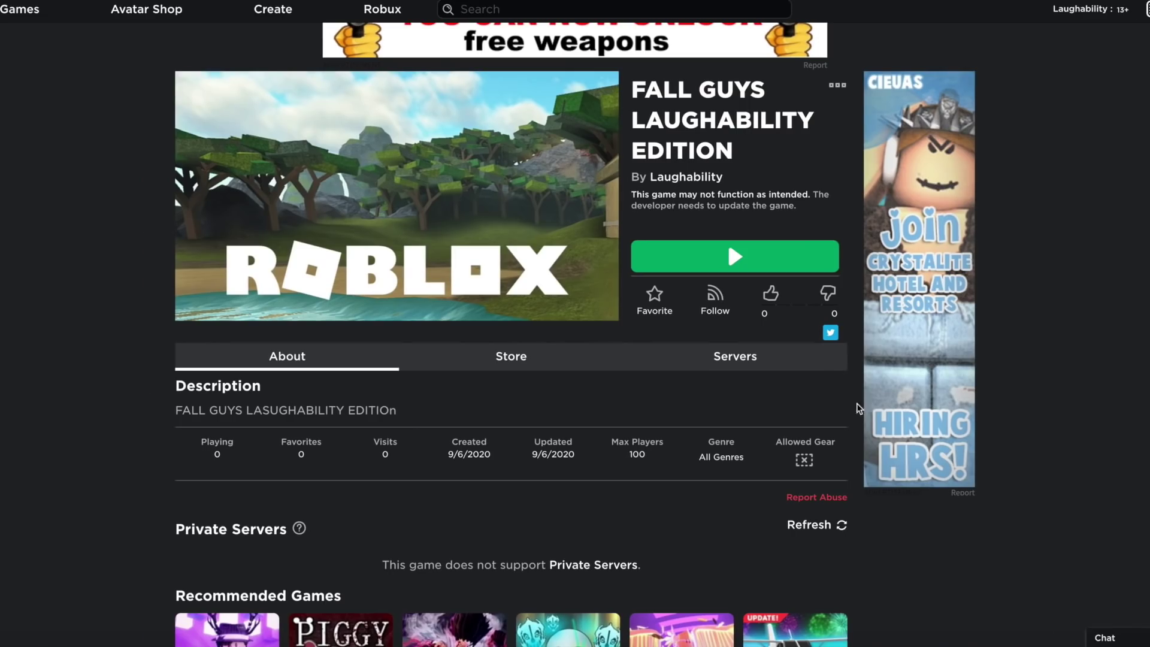
Examine the published game's list of running servers and their players on the Roblox website
left_click(809, 364)
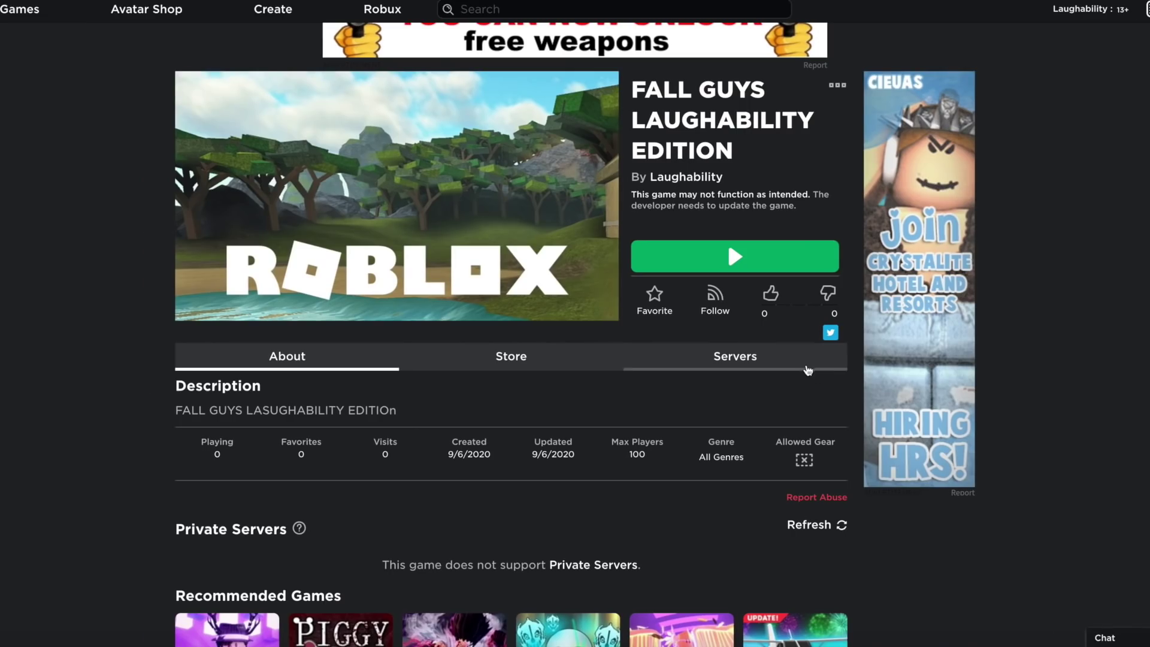
scroll(808, 363, "down", 1)
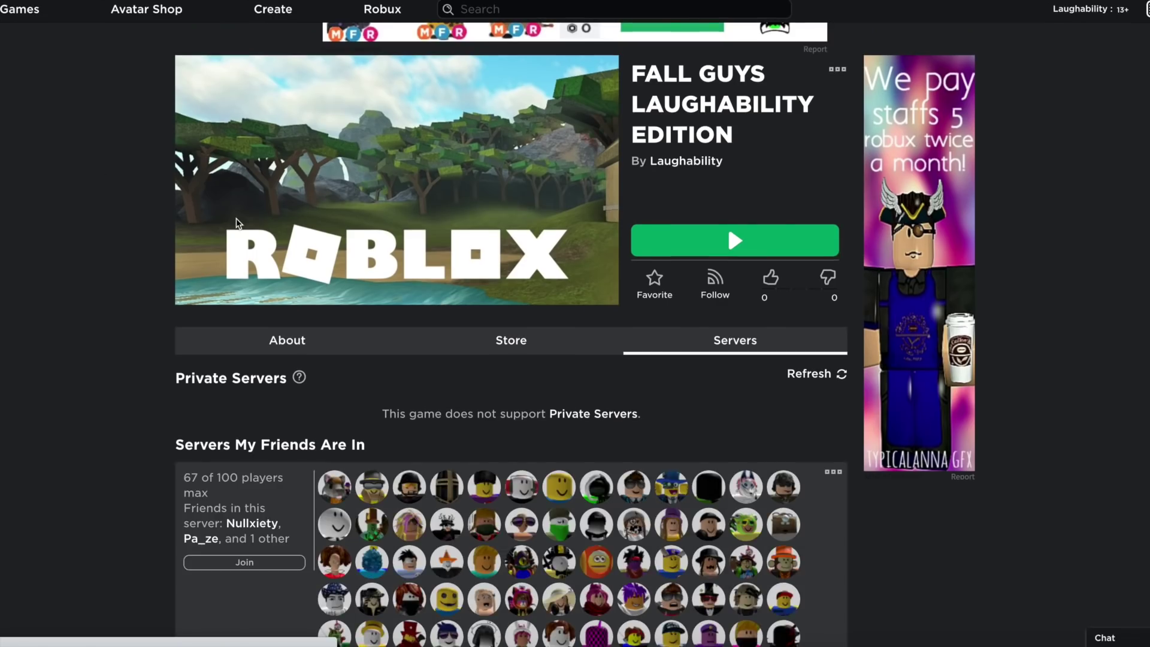
scroll(868, 612, "down", 2)
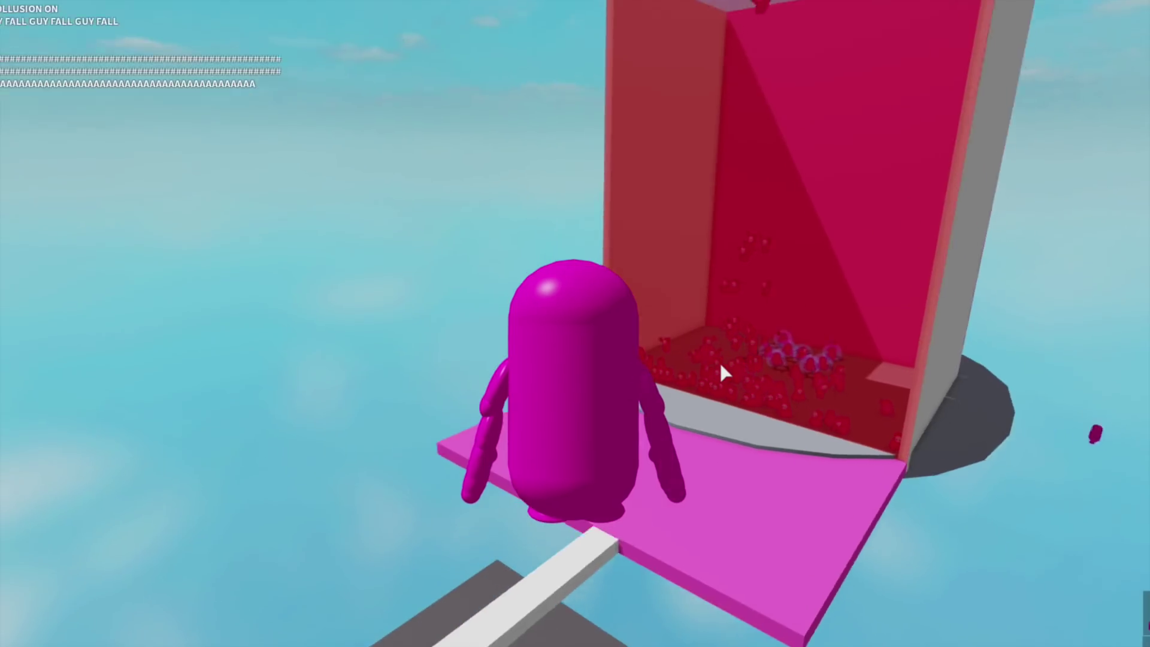
Hover in front of the spawn room and broadcast the admin message "WHOS READY????" to all players
key("s")
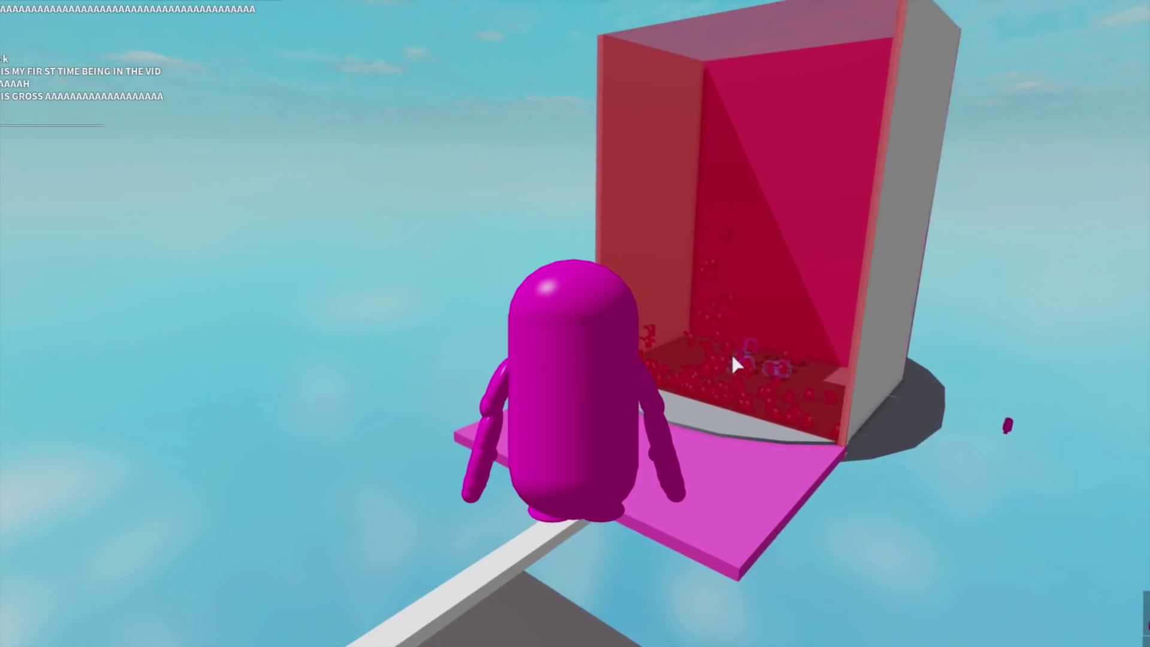
key("w")
right_click_drag(732, 354, 732, 358)
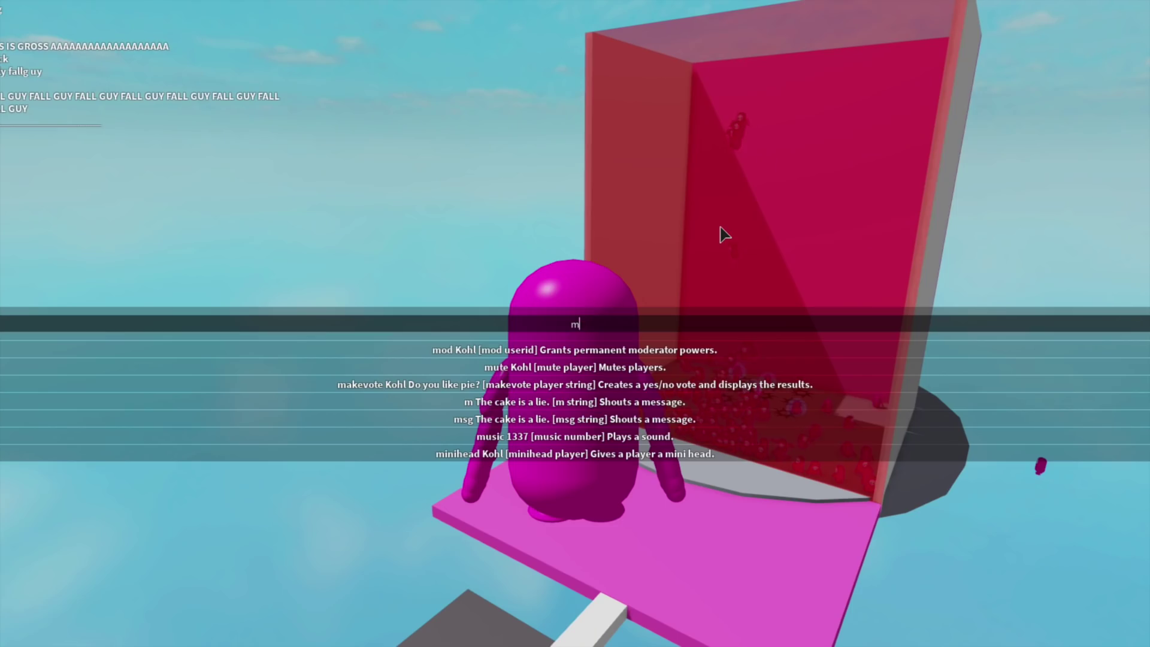
type("WHOS READY????")
key("Return")
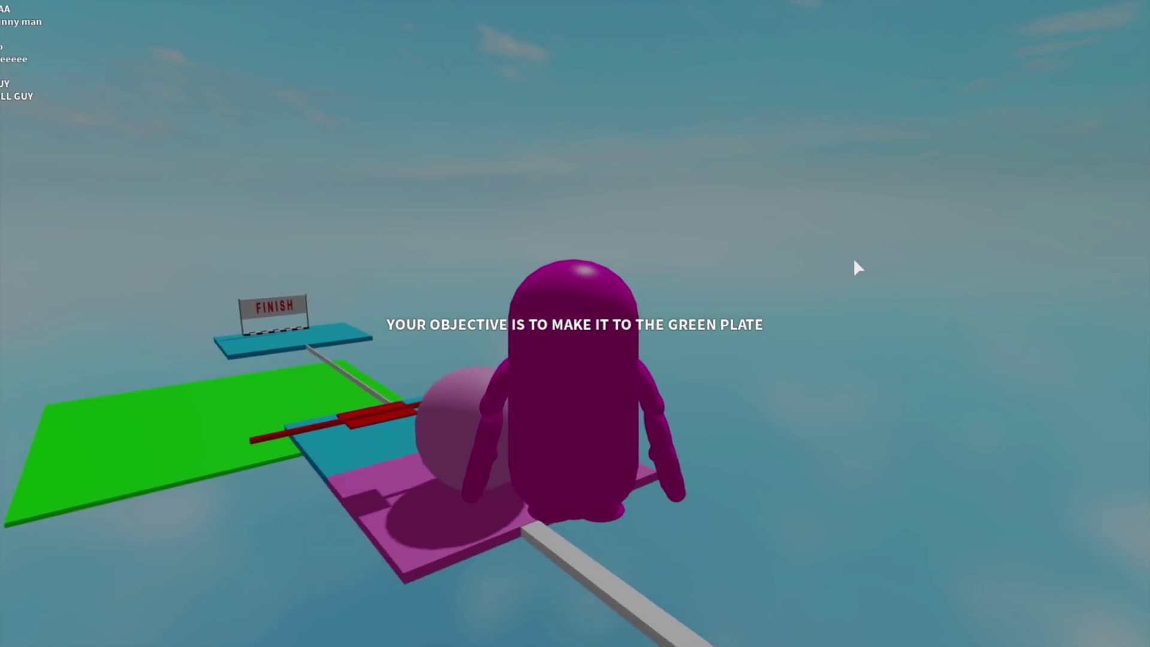
Fly along the obstacle course and raise the blue platform beside the red spinner into a tall block with F3X
right_click_drag(812, 299, 723, 285)
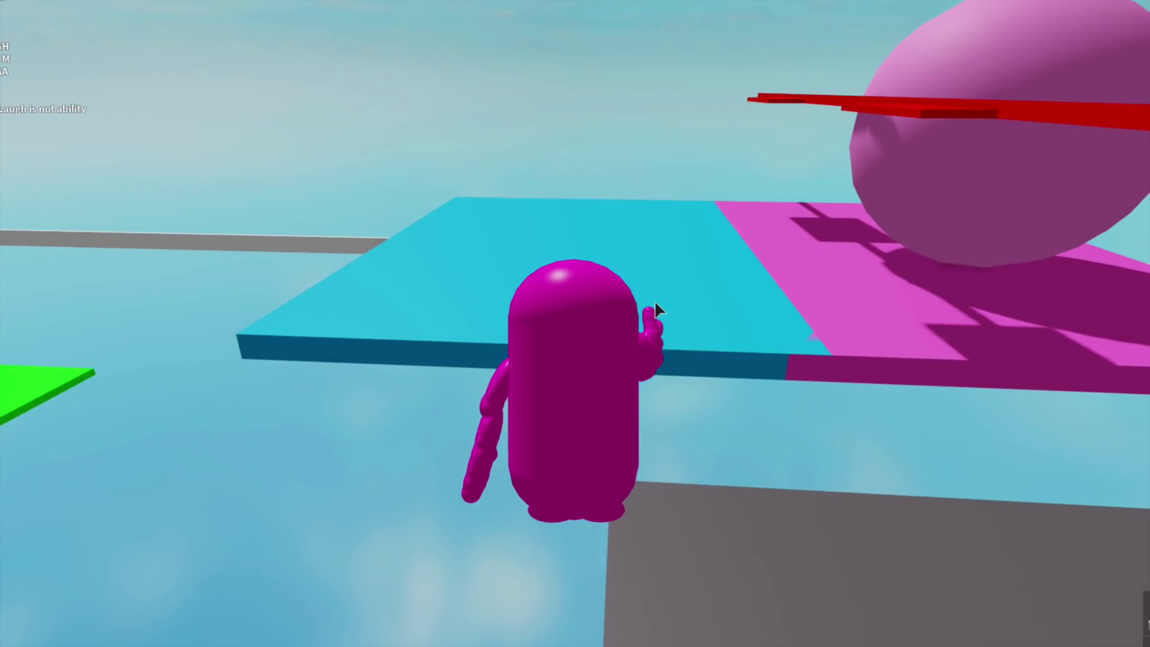
right_click_drag(574, 310, 575, 310)
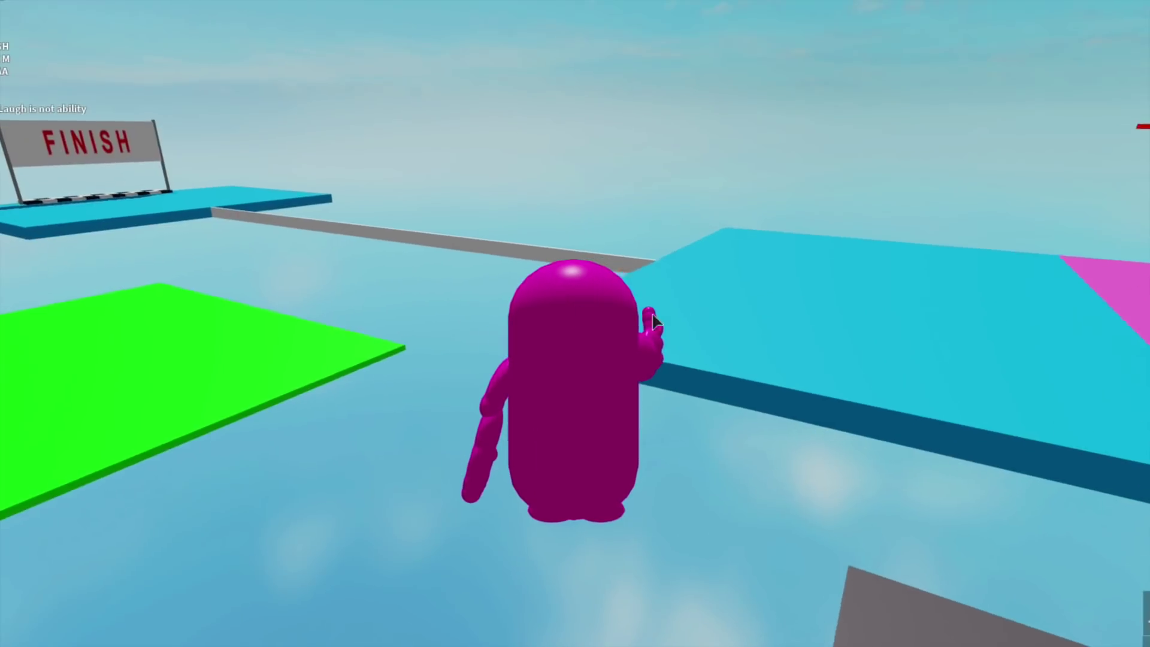
right_click_drag(638, 333, 639, 333)
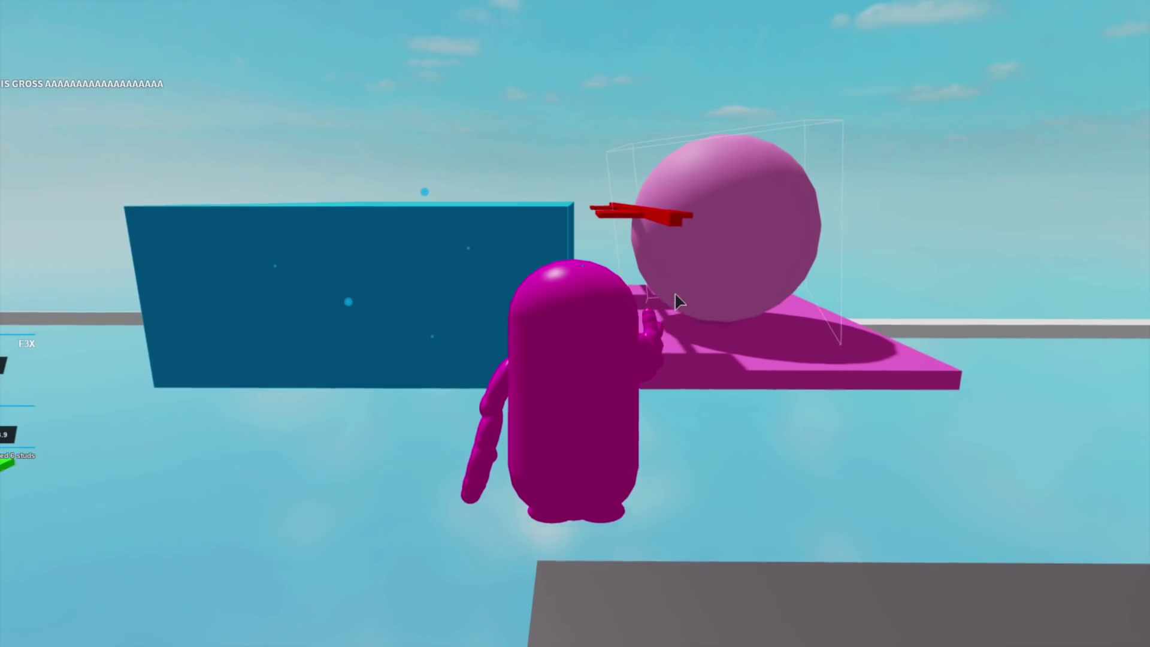
key("w")
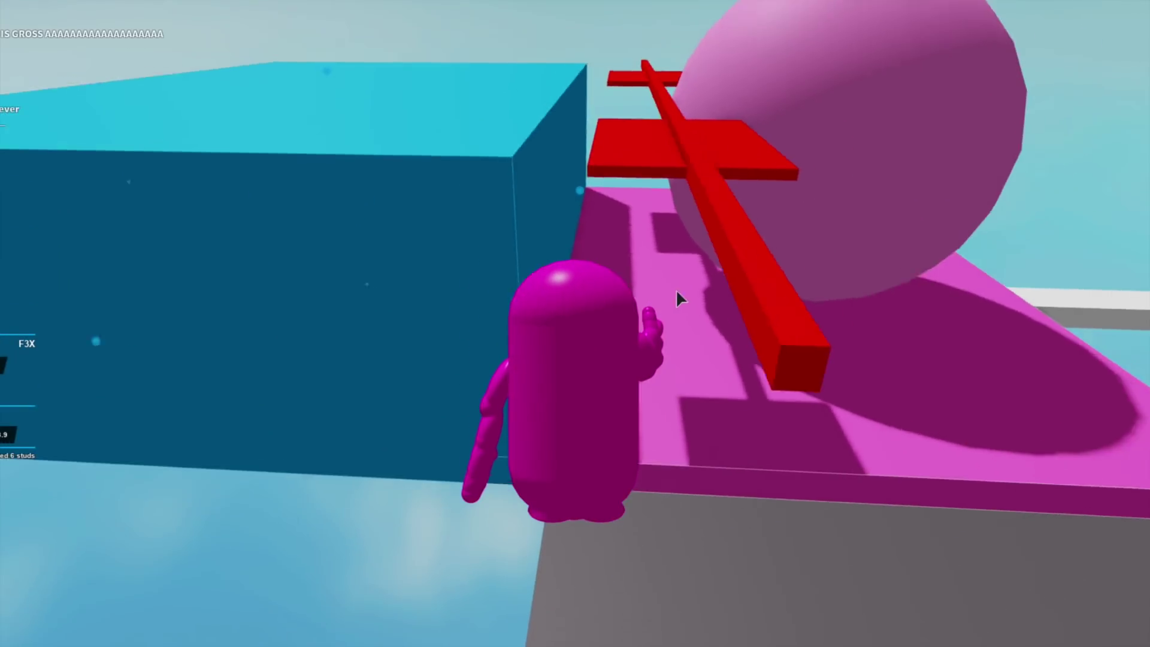
key("s")
Slide the transparent red front wall 110 studs away from the spawn room opening with the F3X move tool
right_click_drag(678, 263, 950, 283)
key("d")
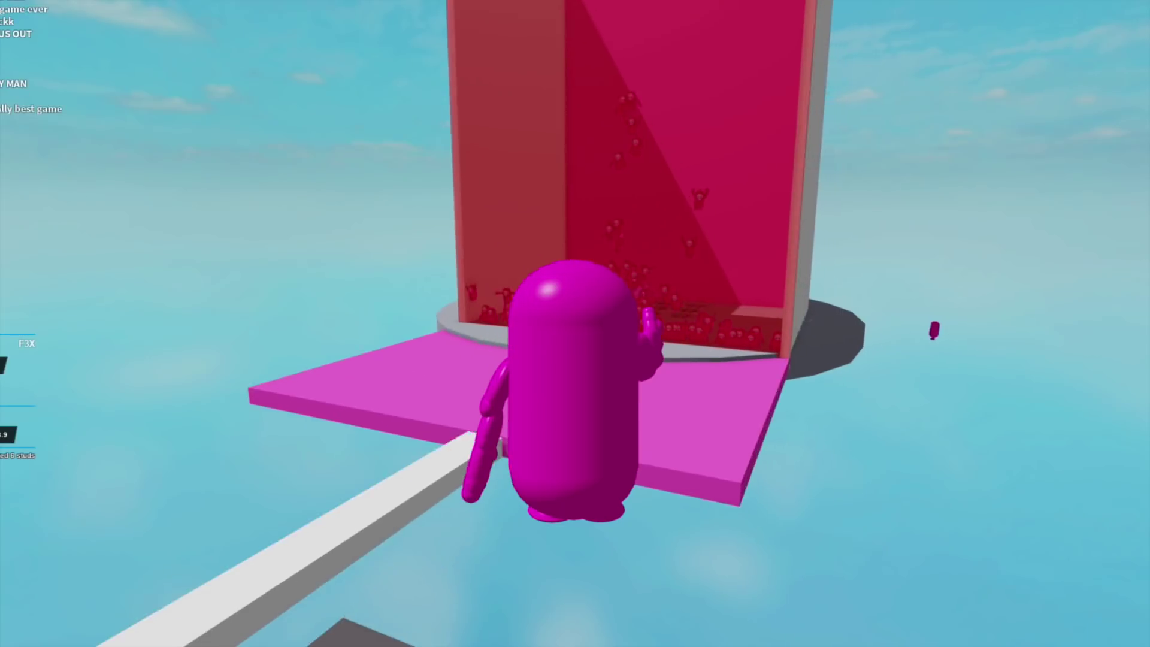
key("z")
right_click_drag(839, 184, 842, 186)
key("s")
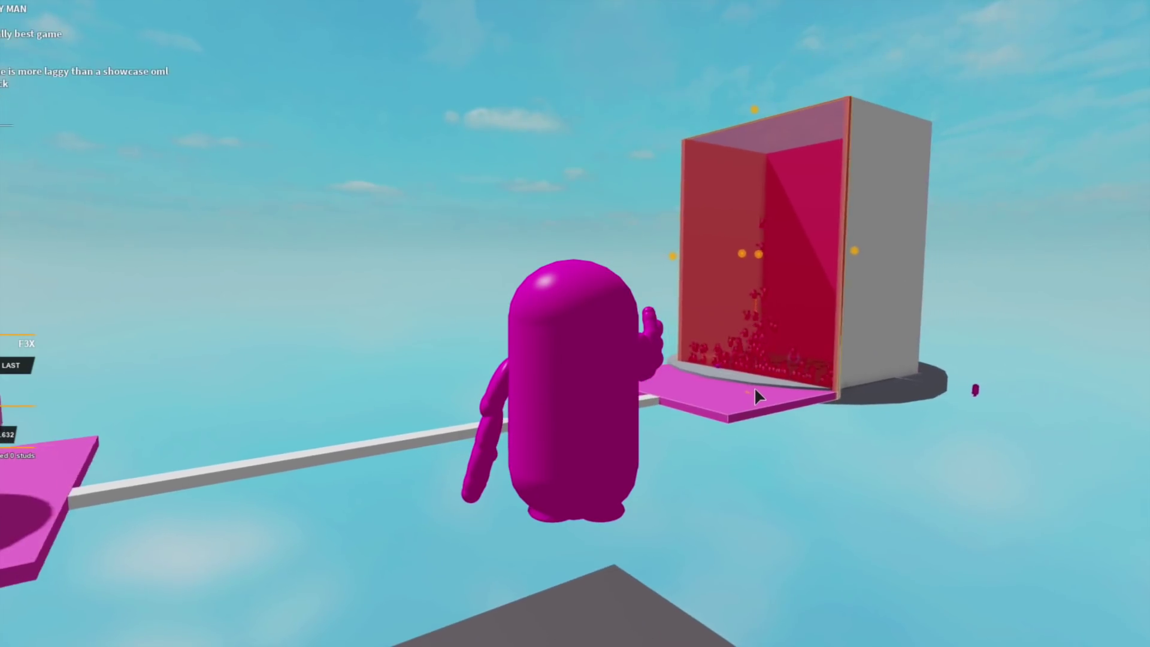
scroll(932, 260, "up", 5)
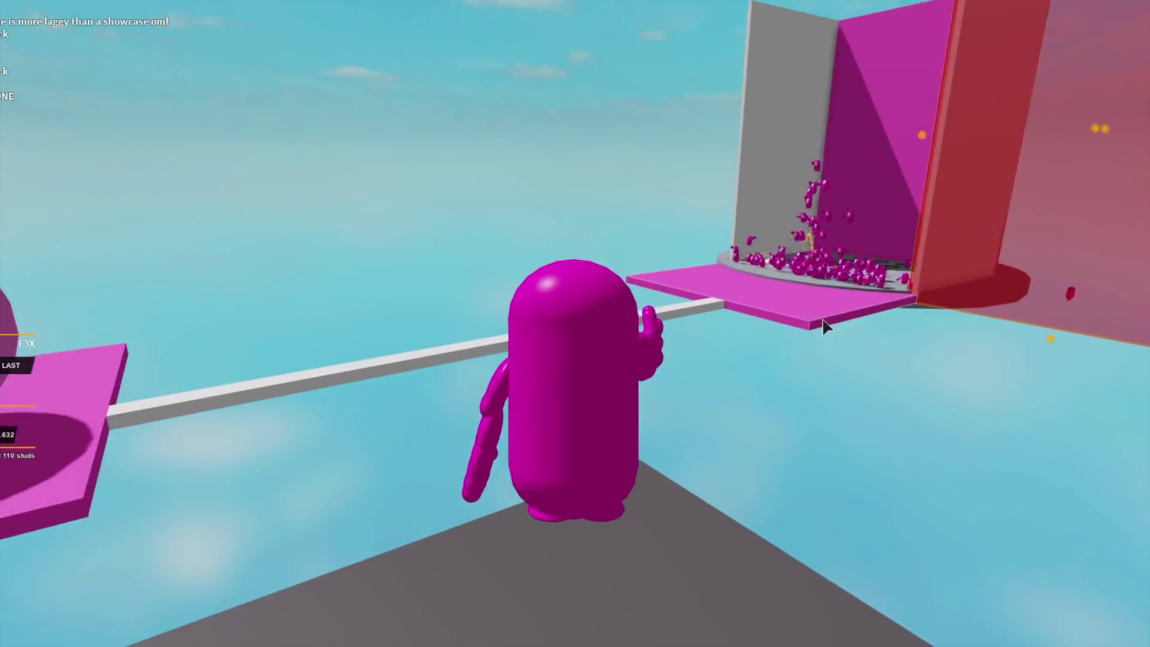
right_click_drag(825, 326, 829, 326)
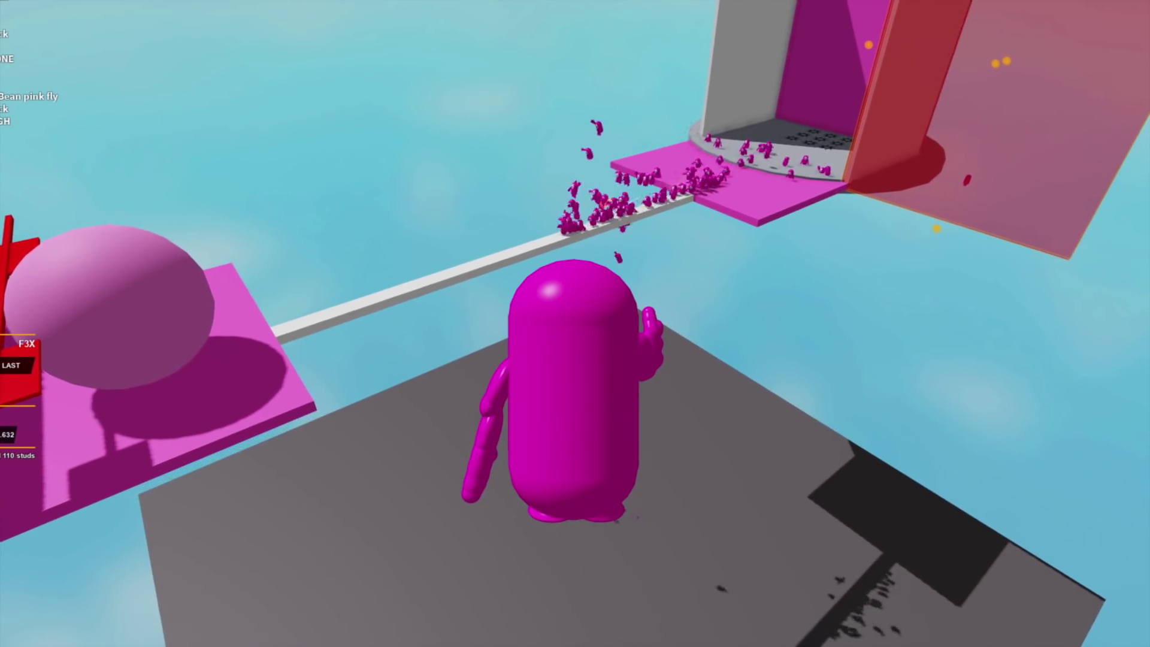
Fly around the pink platform to watch the players cross the first bridge and pass the large sphere and red spinner
left_click_drag(1141, 78, 897, 35)
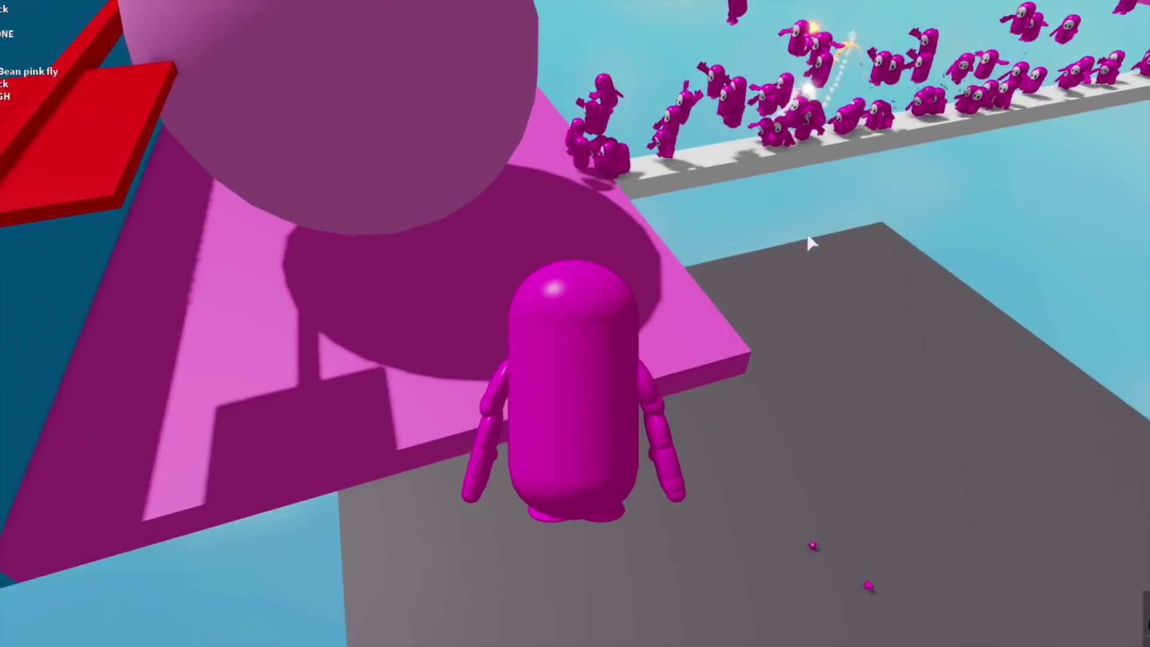
right_click_drag(811, 243, 811, 243)
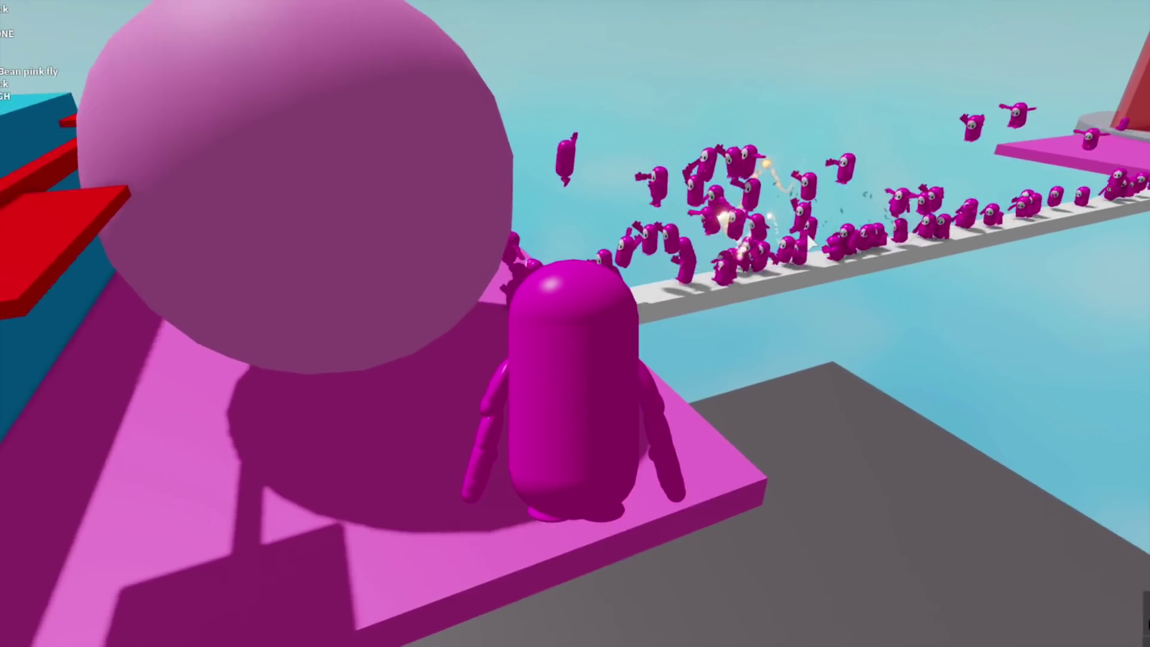
key("s")
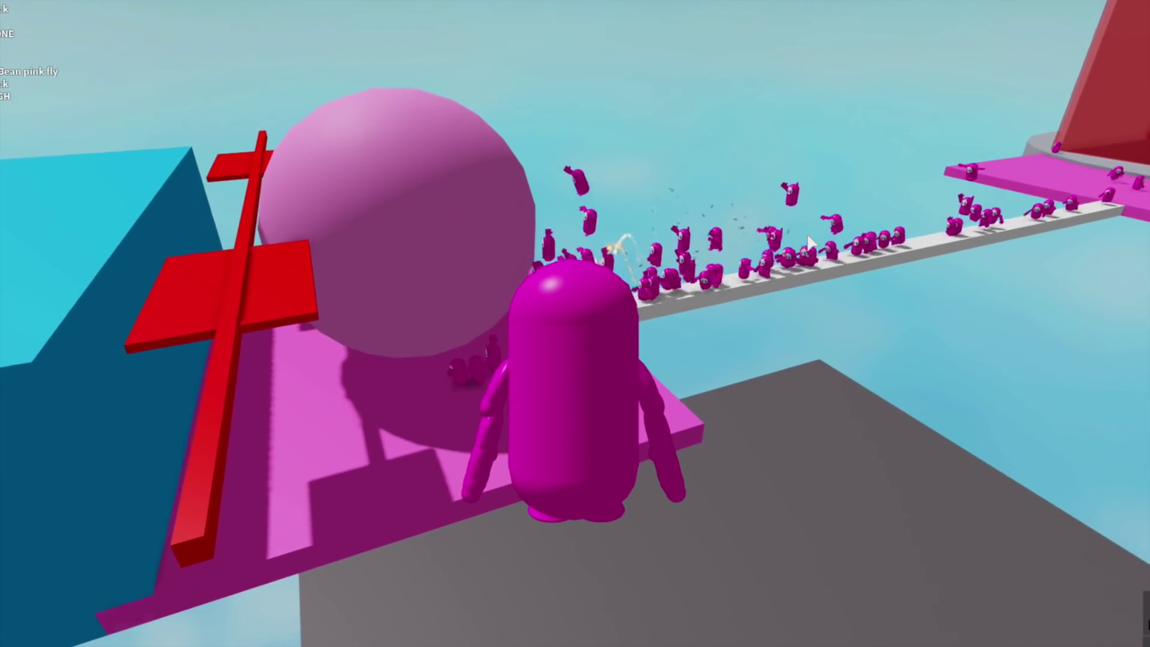
key("s")
key("a")
right_click_drag(808, 236, 770, 253)
key("s")
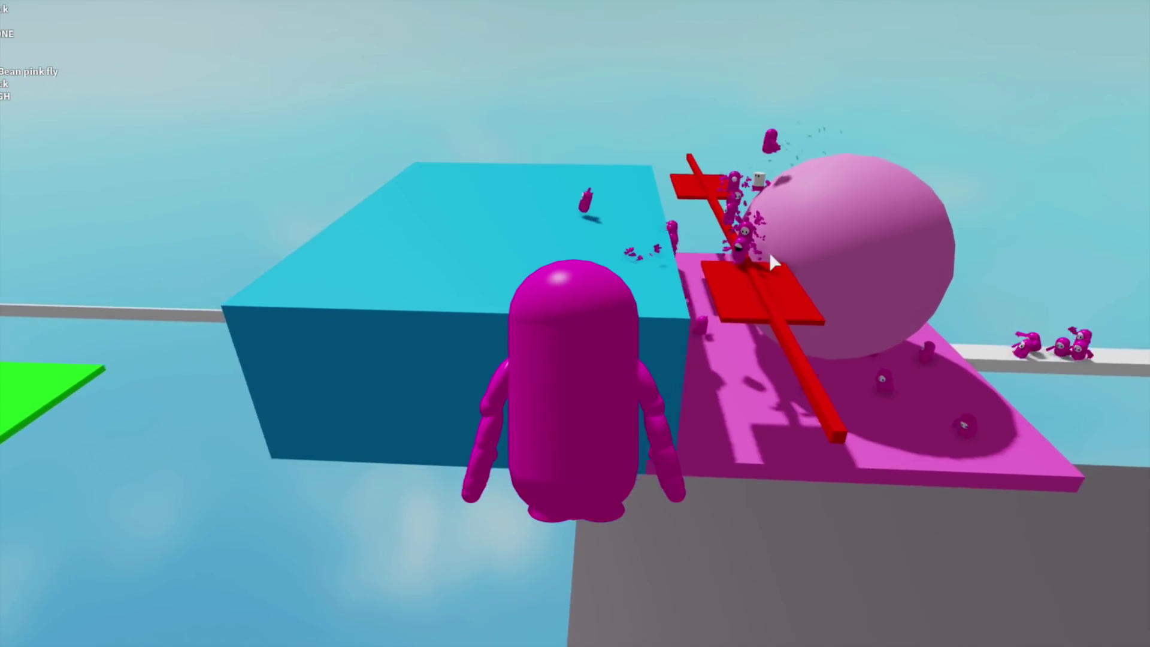
Follow the players over the tall blue block and along the second bridge to the finish platform
scroll(770, 254, "down", 2)
key("w")
key("a")
right_click_drag(715, 336, 715, 344)
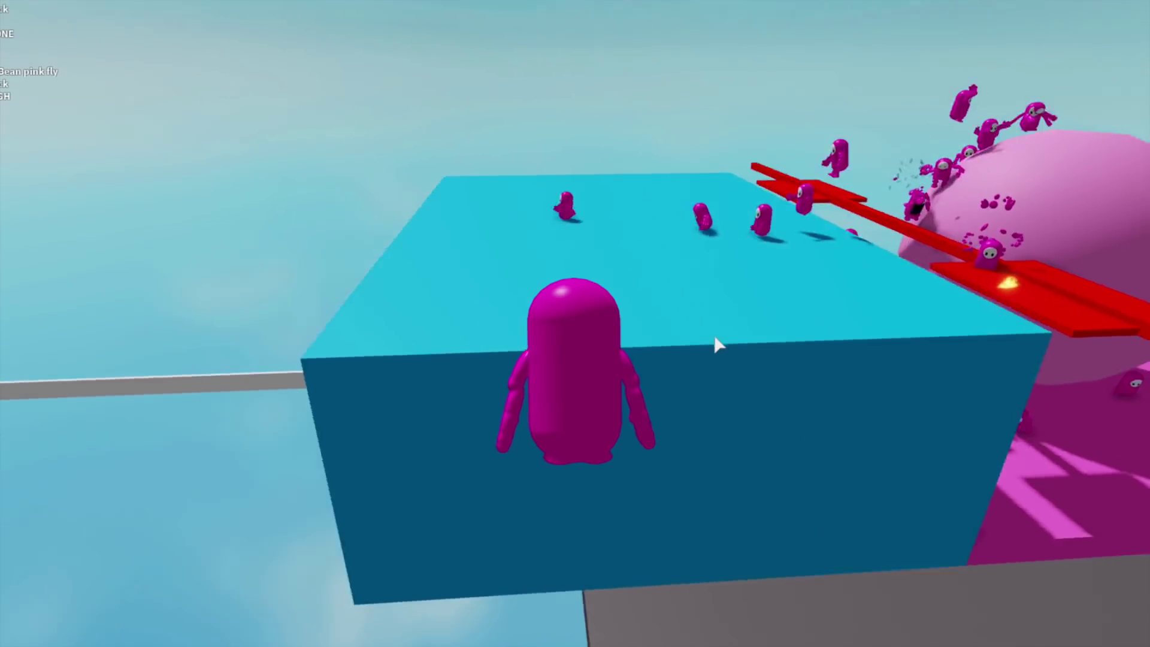
key("s")
key("d")
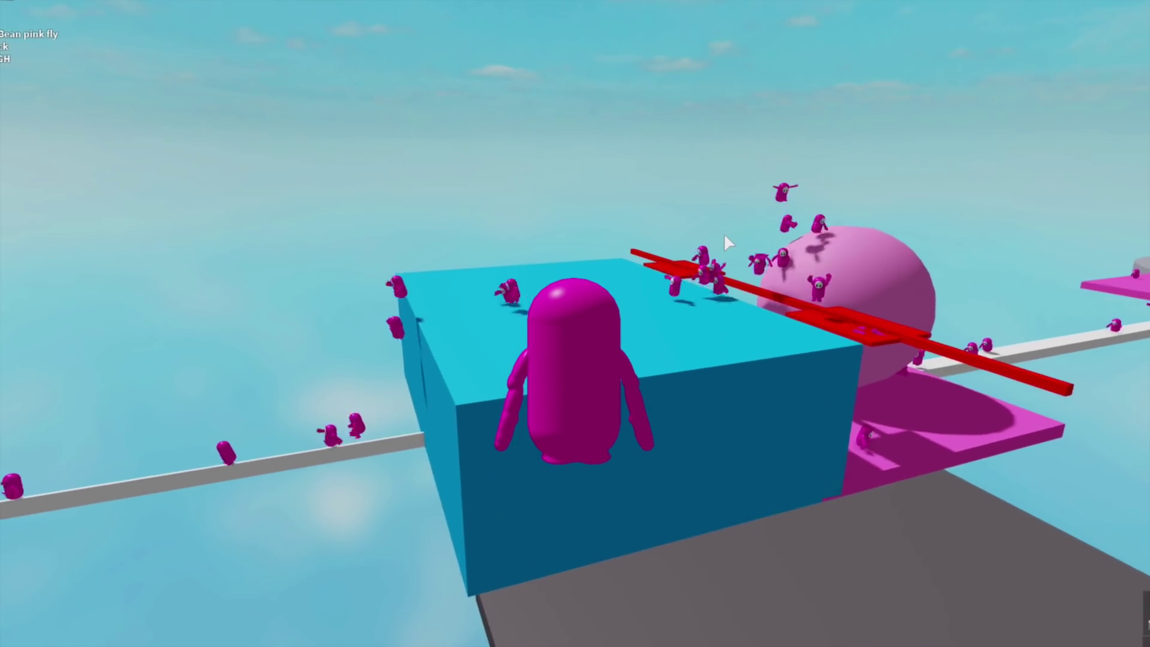
right_click_drag(723, 233, 724, 232)
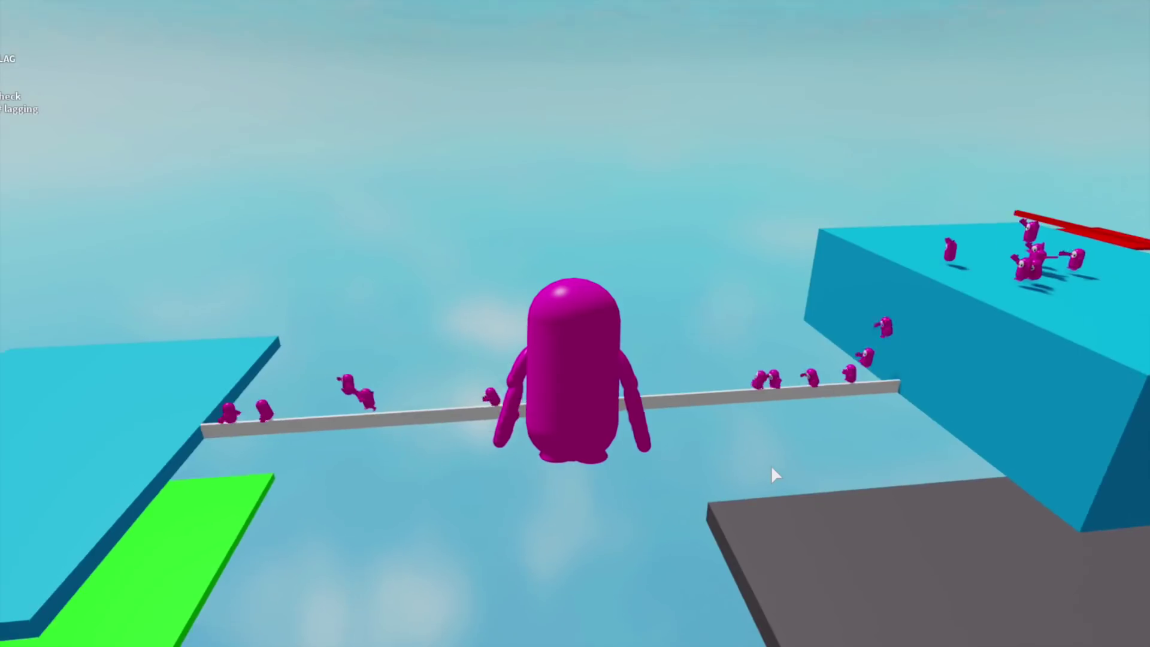
key("a")
key("s")
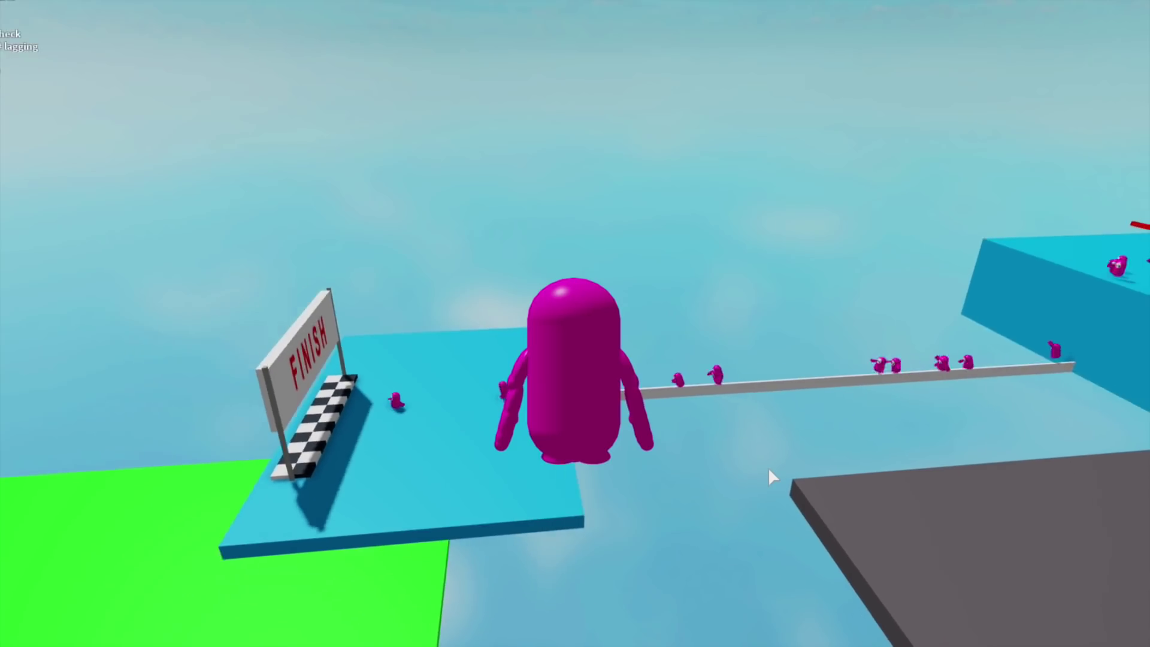
key("w")
Narrow the bridge leading to the finish platform with the F3X resize tool
right_click_drag(841, 404, 839, 406)
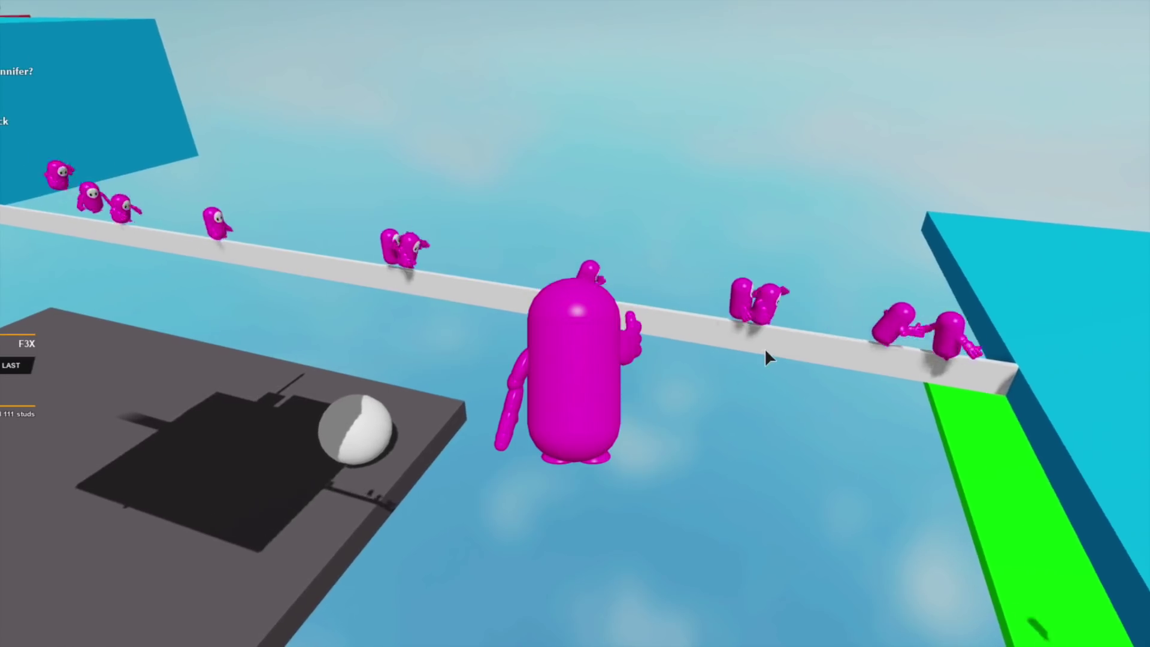
right_click_drag(756, 346, 720, 457)
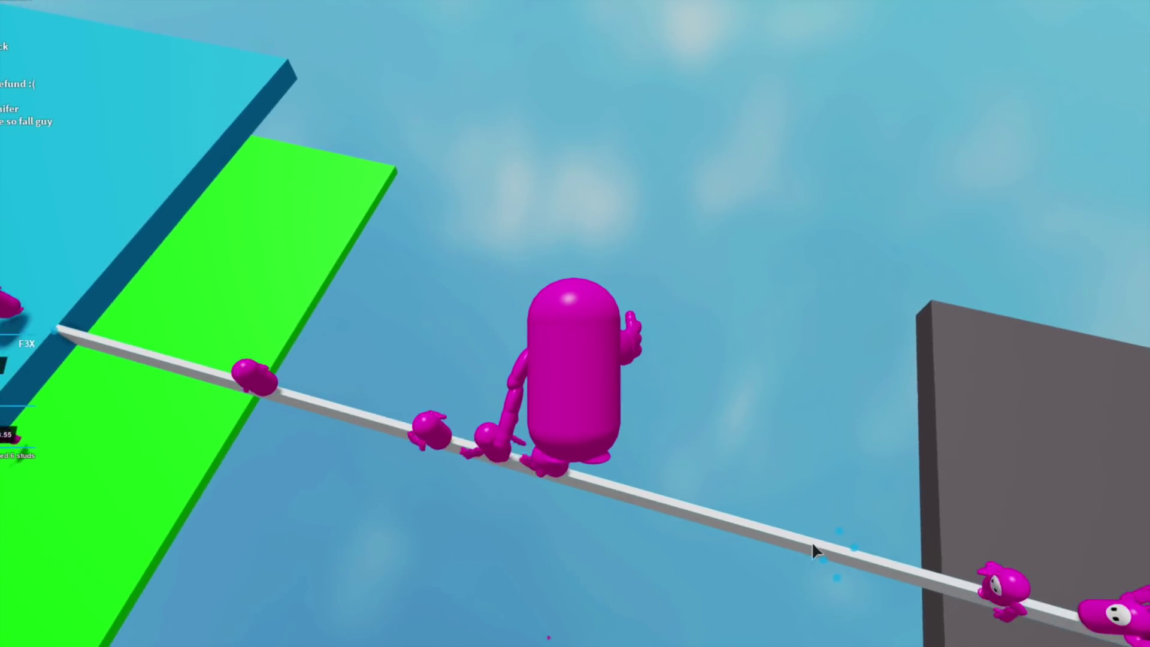
right_click_drag(835, 530, 891, 409)
right_click_drag(791, 379, 695, 340)
key("1")
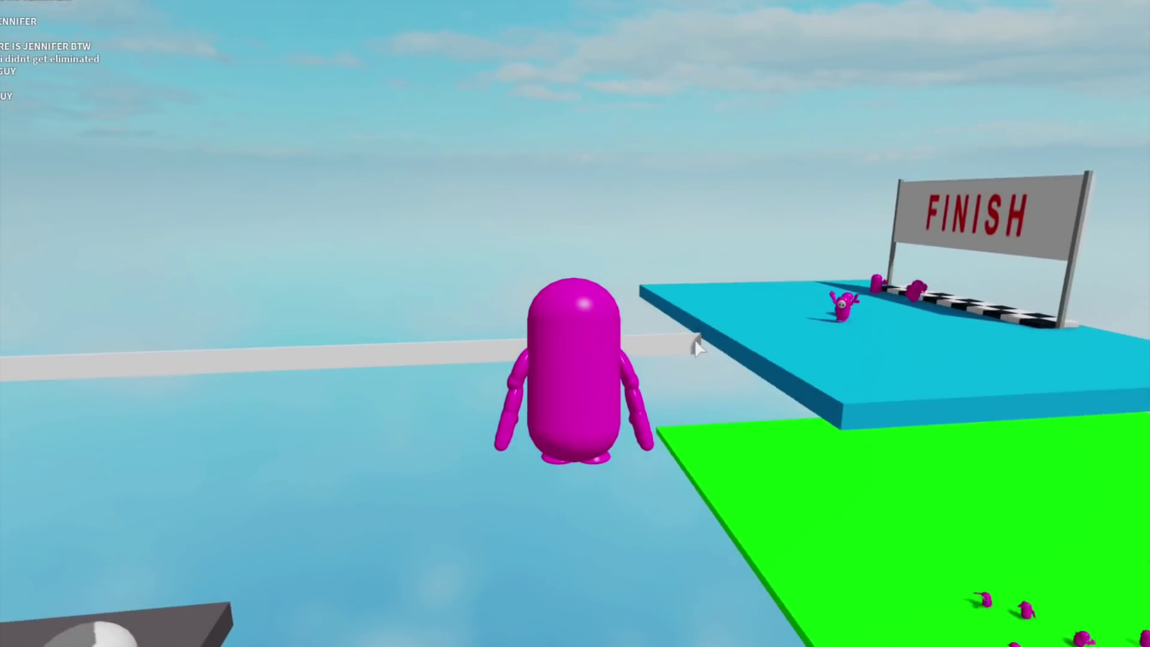
Land the character on the blue finish platform beside the finishers and send a chat message
key("d")
key("w")
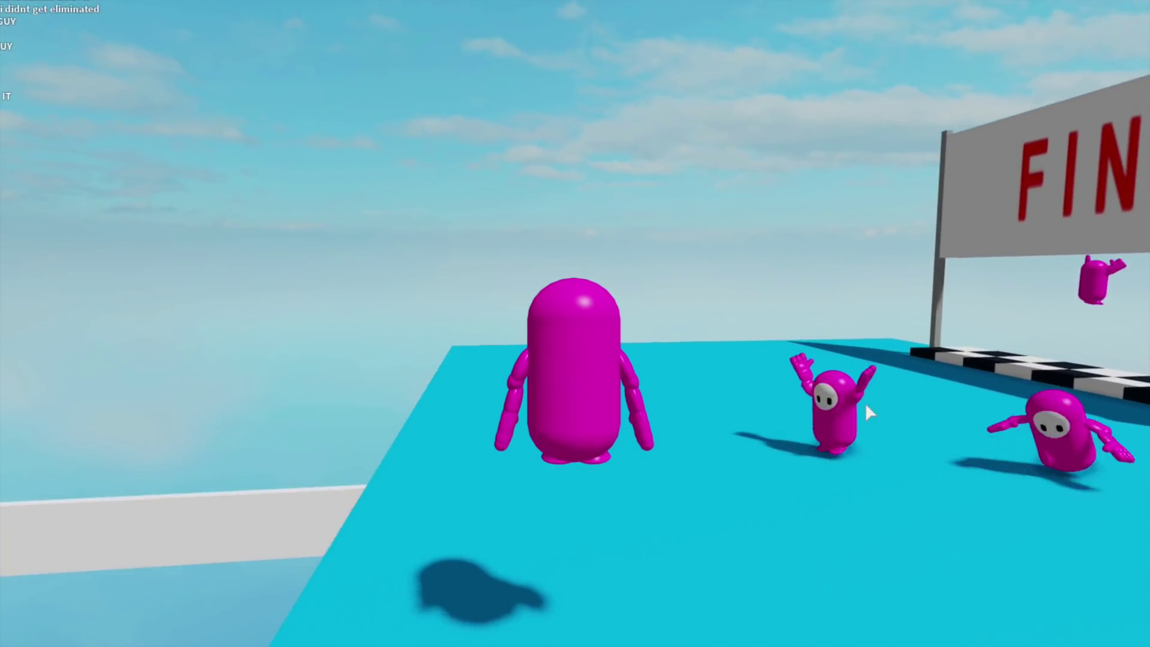
right_click_drag(858, 419, 858, 419)
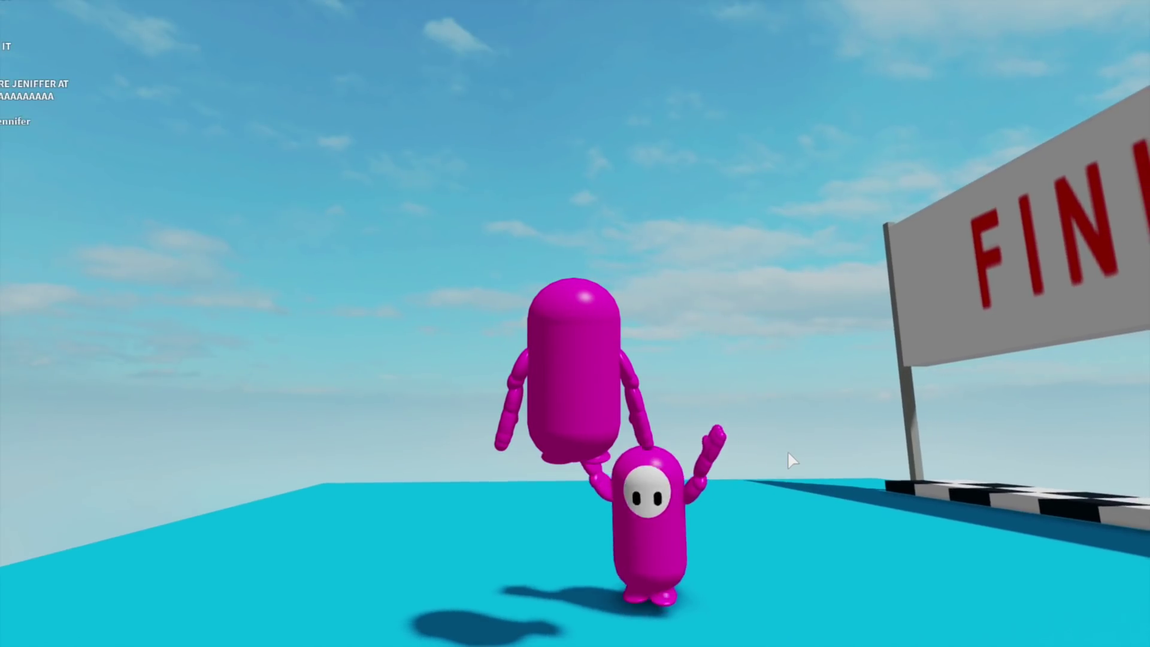
key("w")
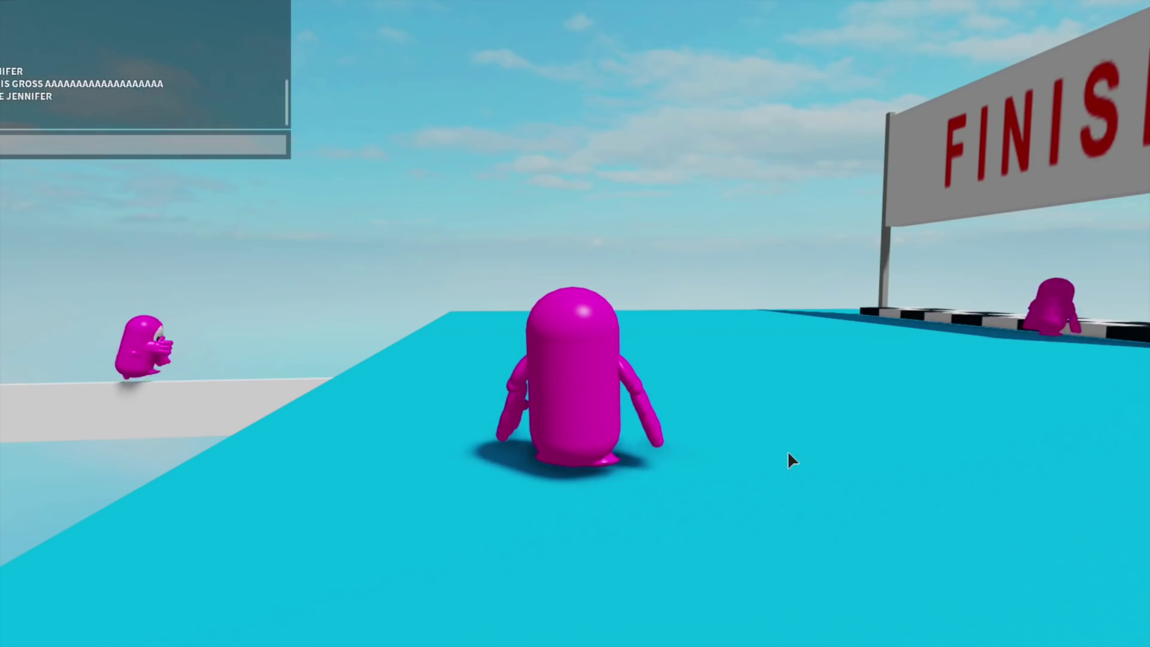
key("Return")
right_click_drag(789, 451, 872, 393)
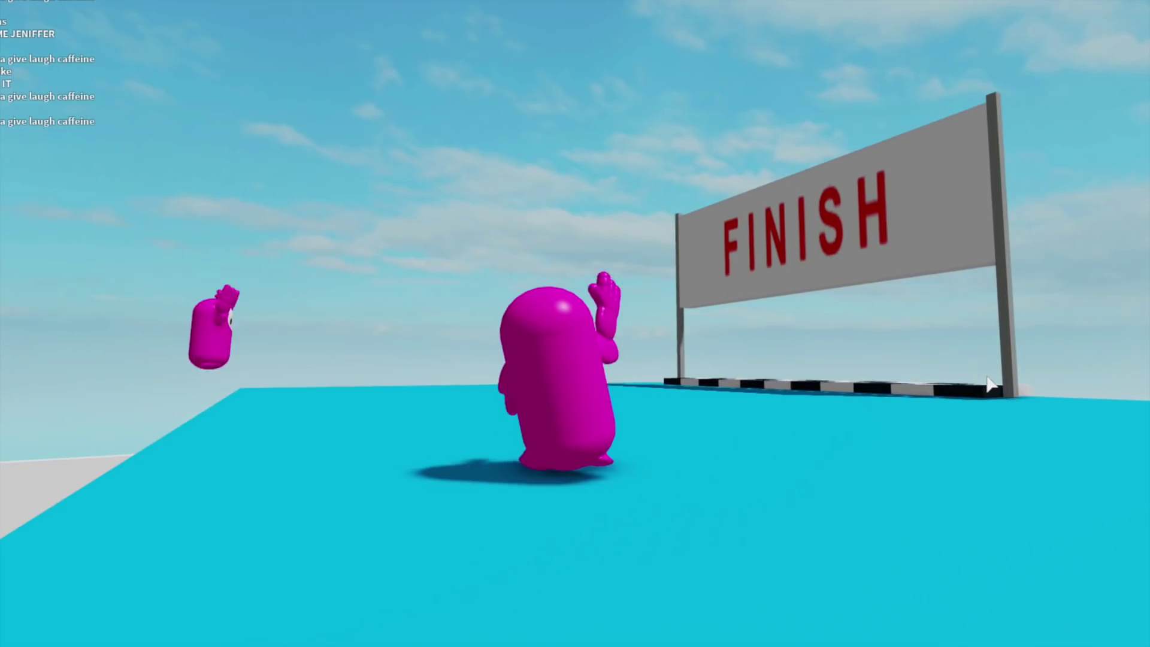
key("space")
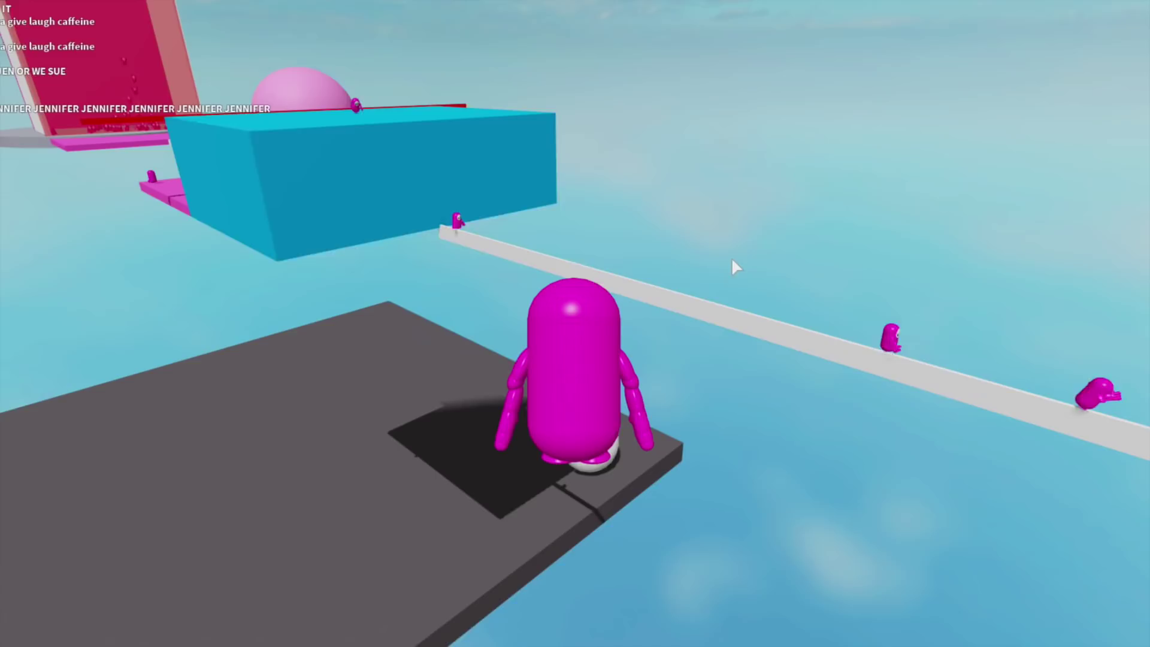
Fly toward the pink platform to watch the players between the large sphere and the tall blue block
right_click_drag(731, 257, 678, 340)
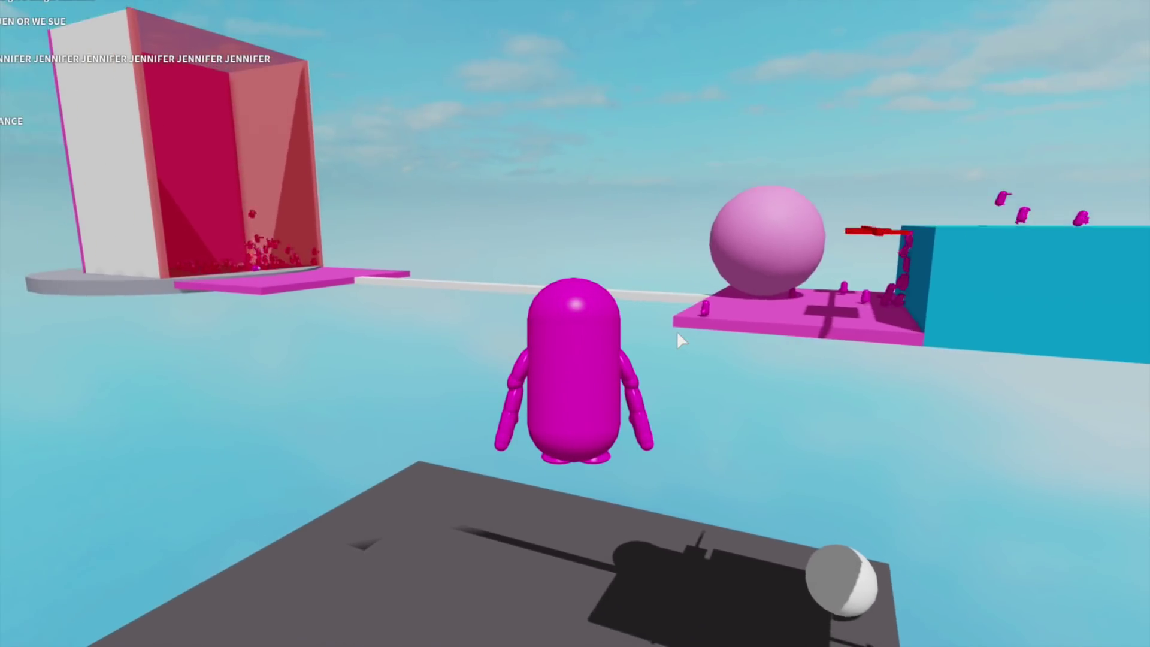
key("w")
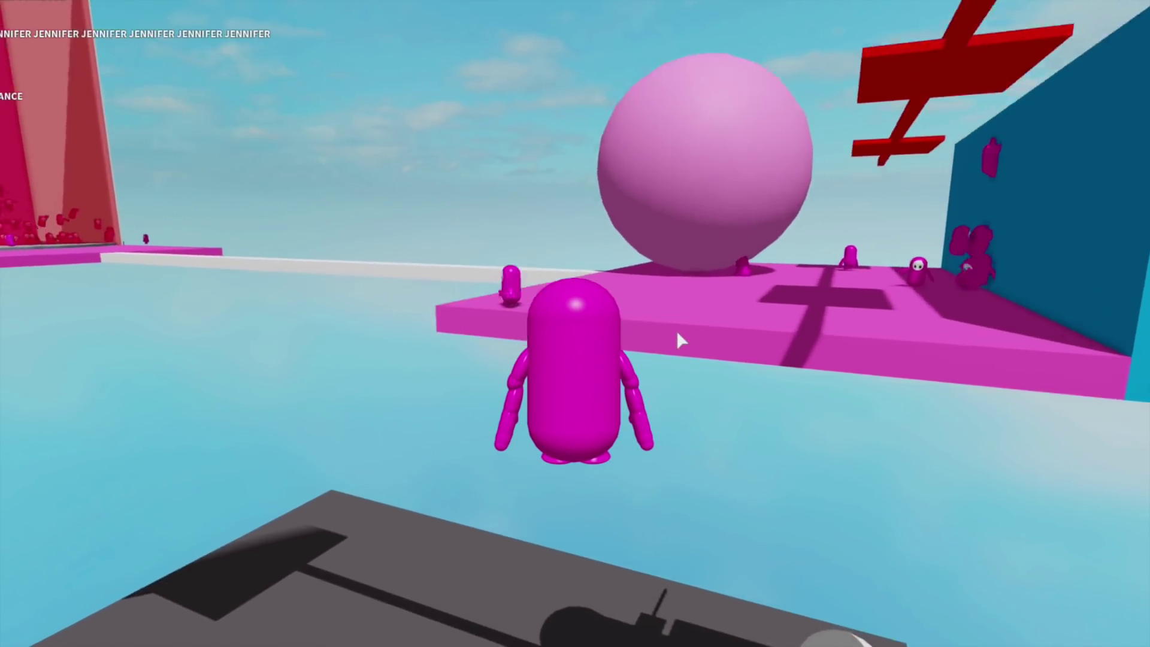
right_click_drag(677, 332, 673, 270)
key("w")
key("s")
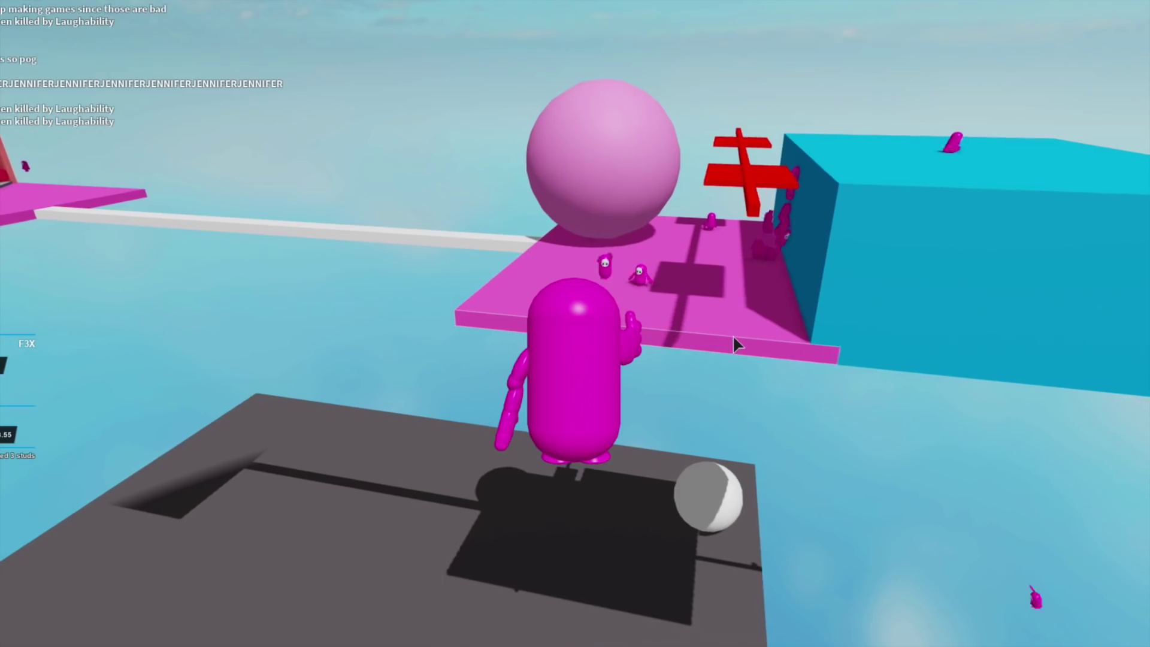
Adjust the pink platform with the F3X resize tool and shift the bridge to the finish platform with the move tool
right_click_drag(727, 331, 726, 331)
key("s")
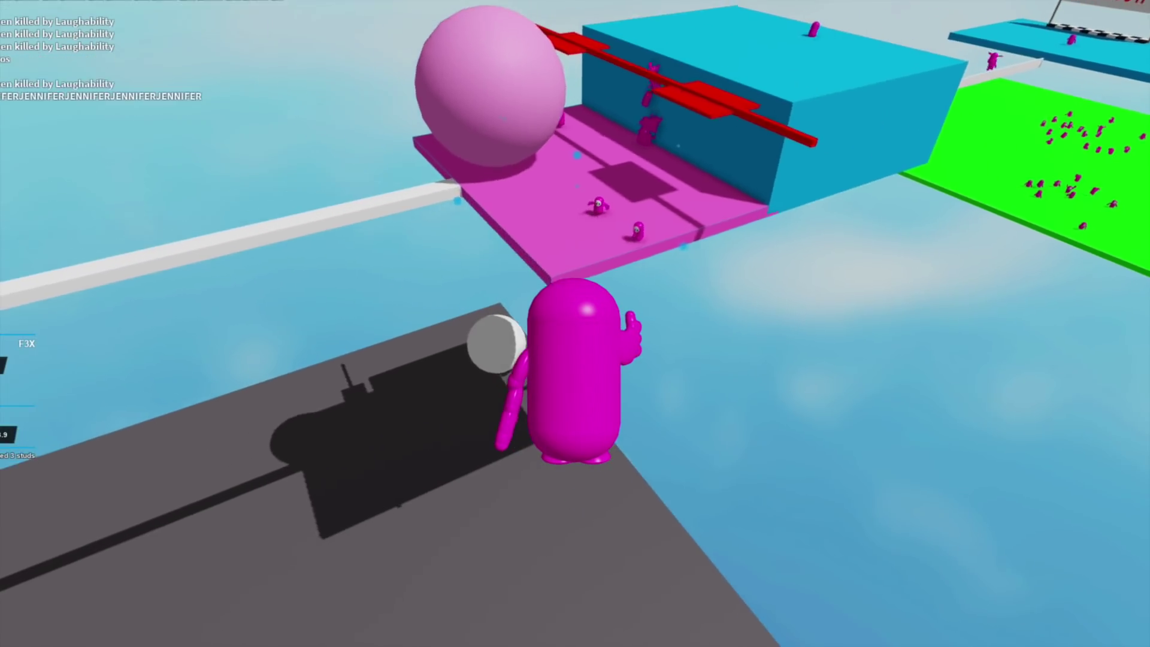
key("z")
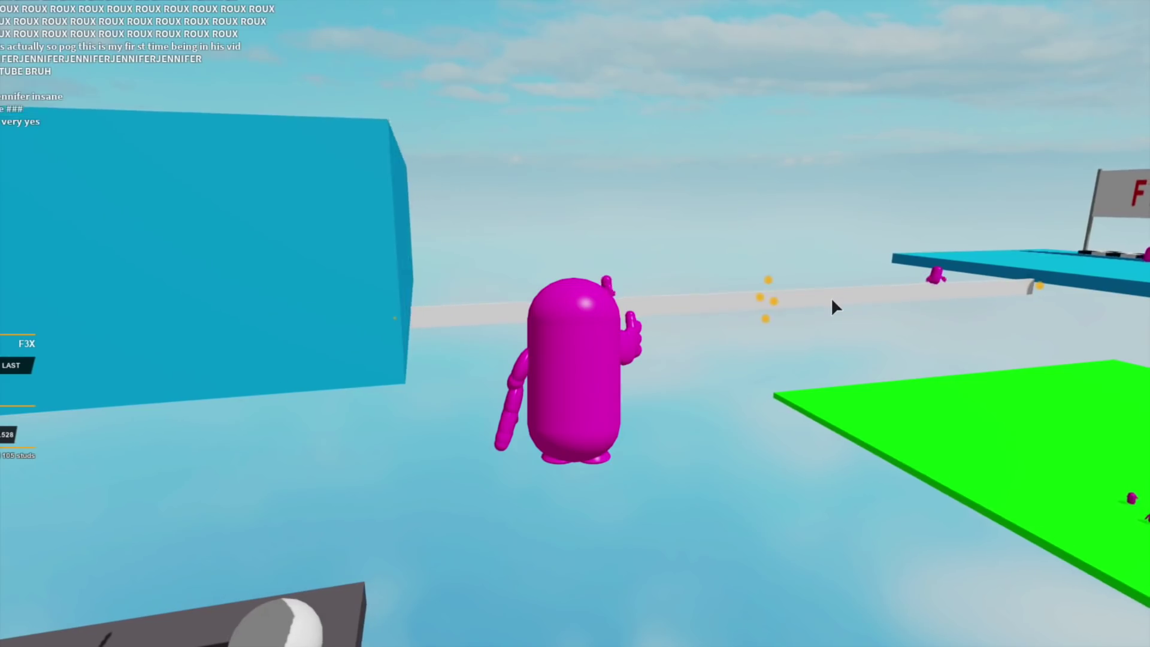
mouse_move(919, 297)
right_mouse_down()
mouse_move(940, 290)
mouse_move(919, 293)
right_mouse_up()
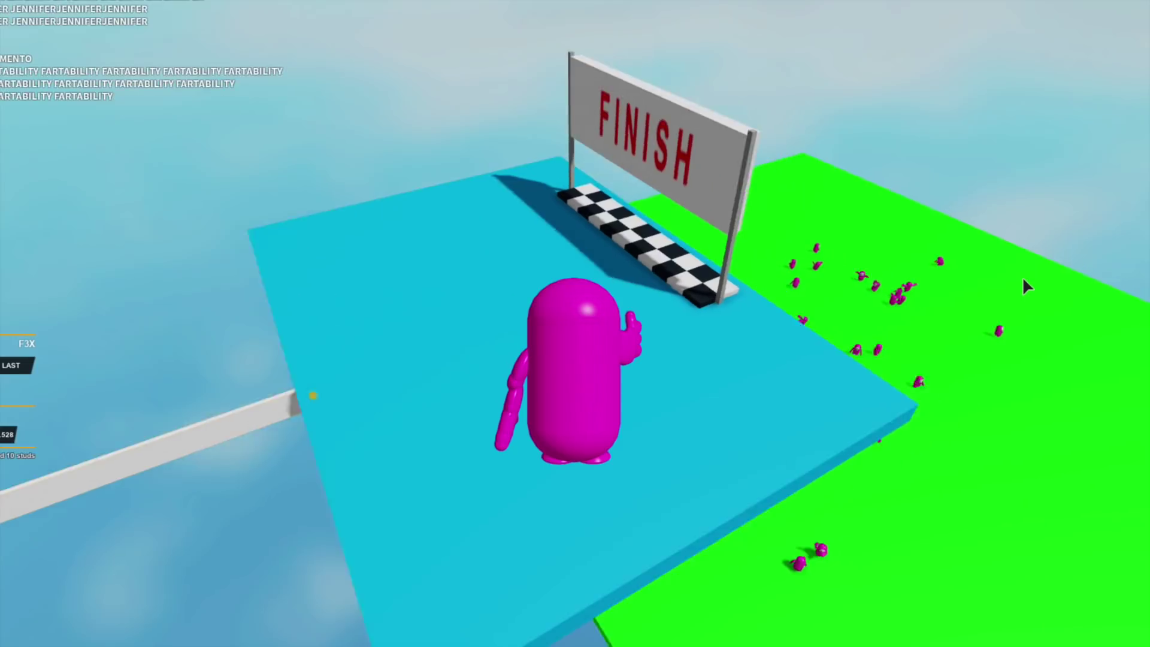
Fly to the green platform and announce "NOW YOU MUST DUEL TO THE DEATH!" to the players gathered there
right_click_drag(1023, 278, 1023, 278)
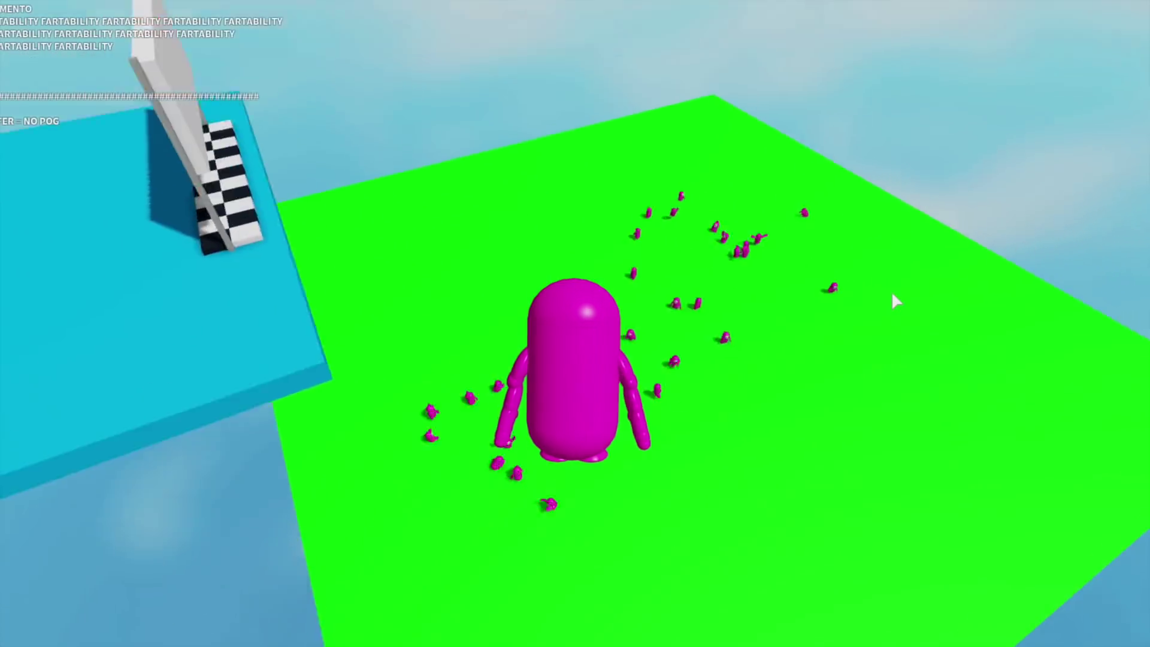
right_click_drag(891, 291, 893, 299)
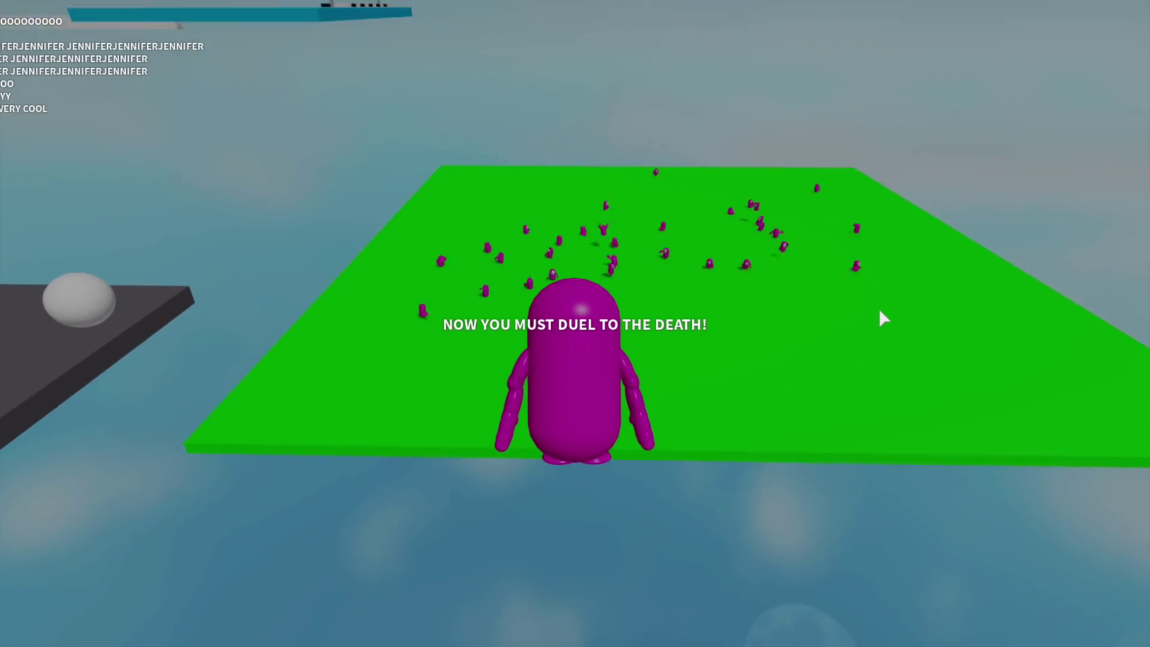
key("1")
key("1")
key("1")
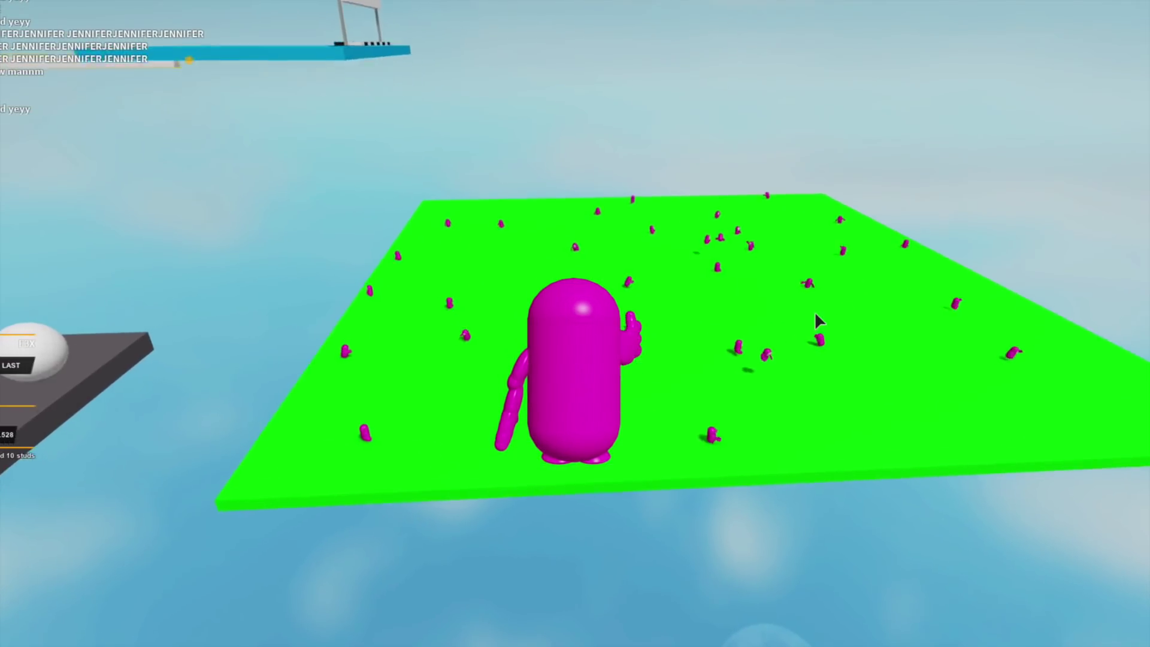
Open the admin command bar while hovering over the players on the green platform
right_click_drag(815, 311, 817, 309)
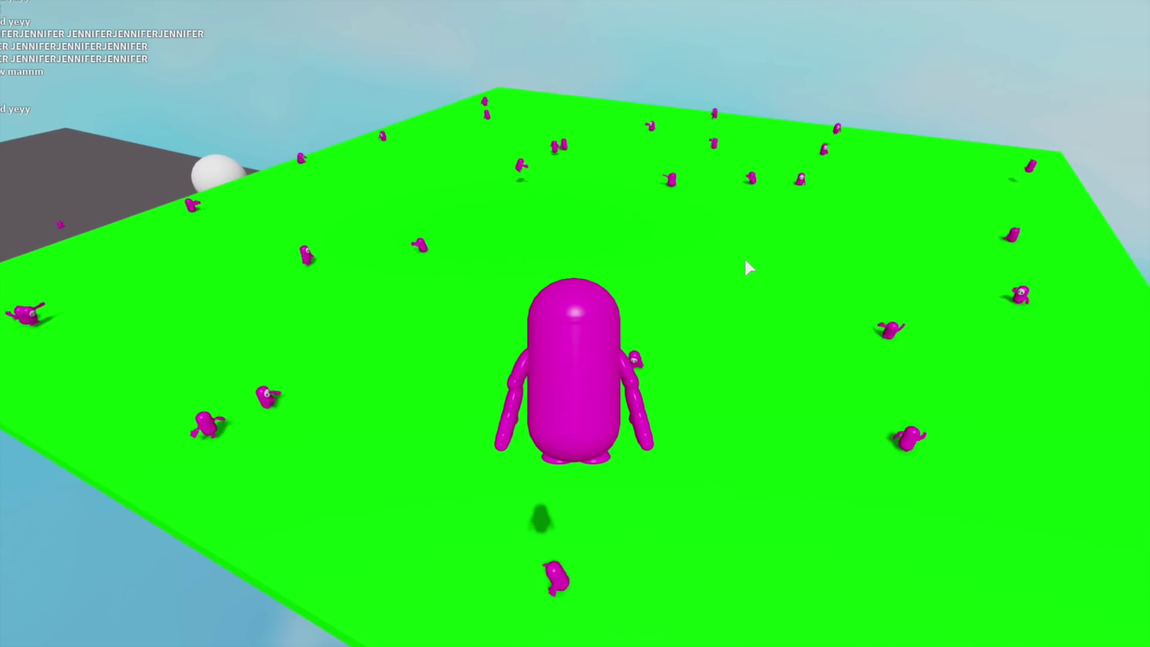
key("apostrophe")
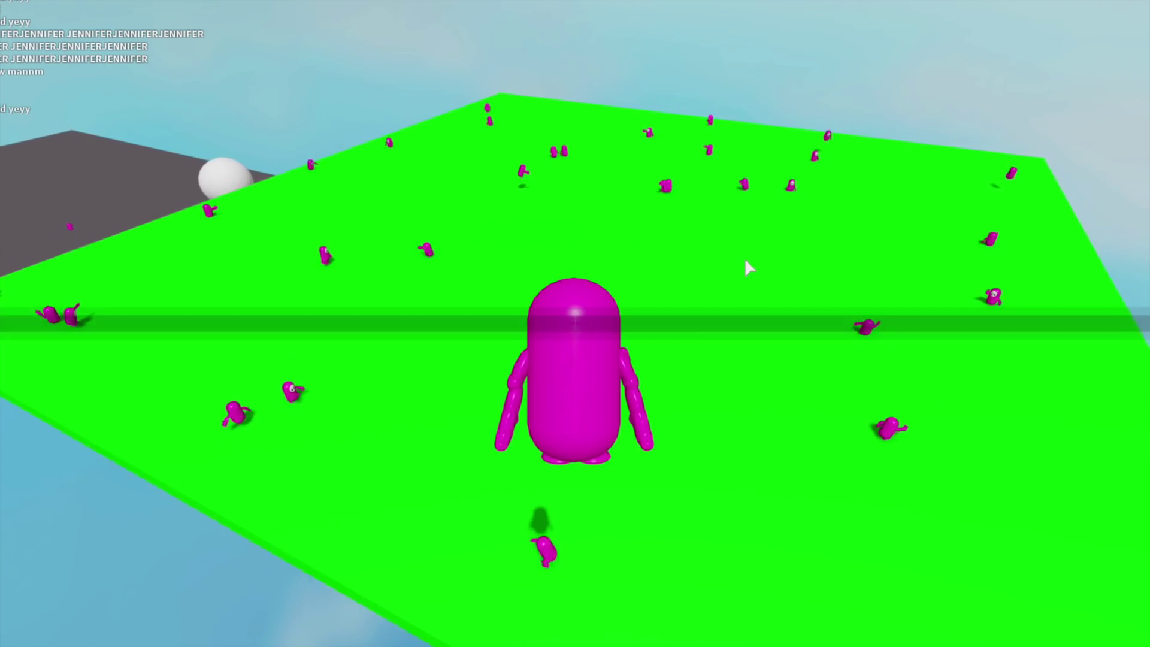
type("f")
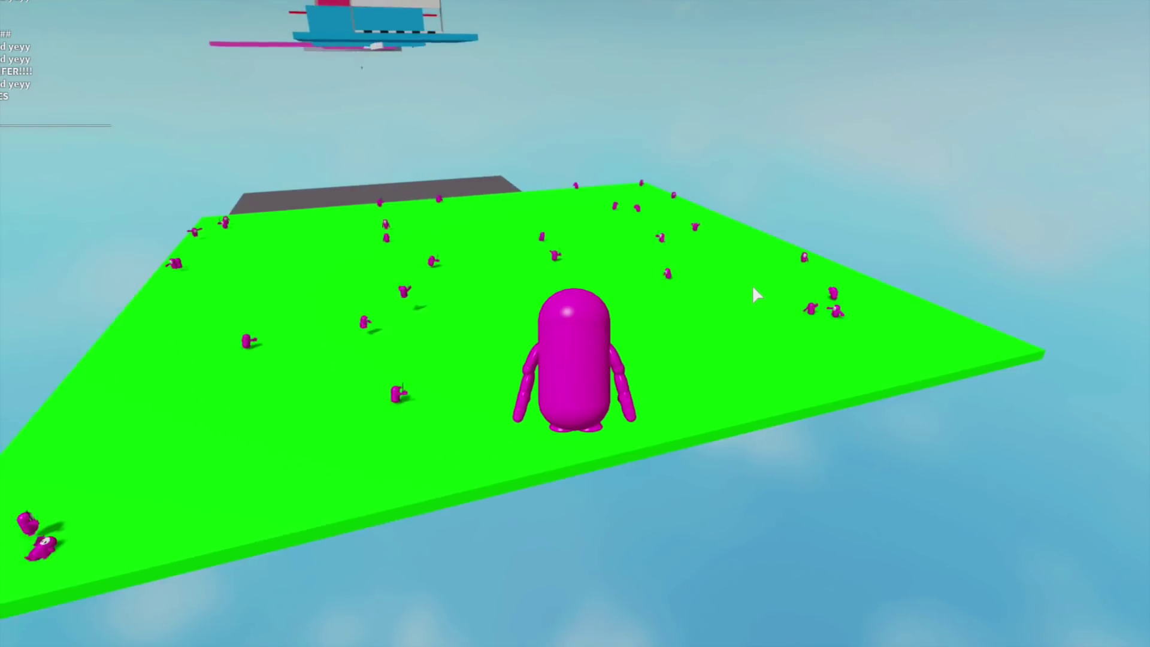
Fly around the green platform to watch the players spread out and duel
key("a")
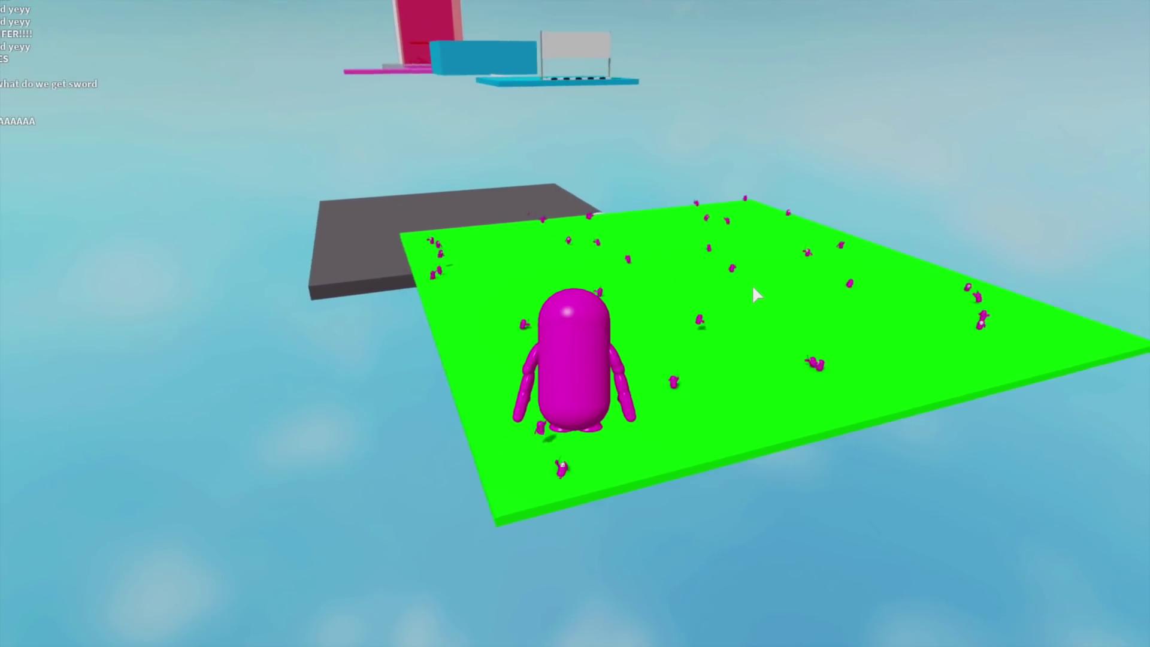
key("w")
right_click_drag(660, 315, 663, 321)
key("s")
key("a")
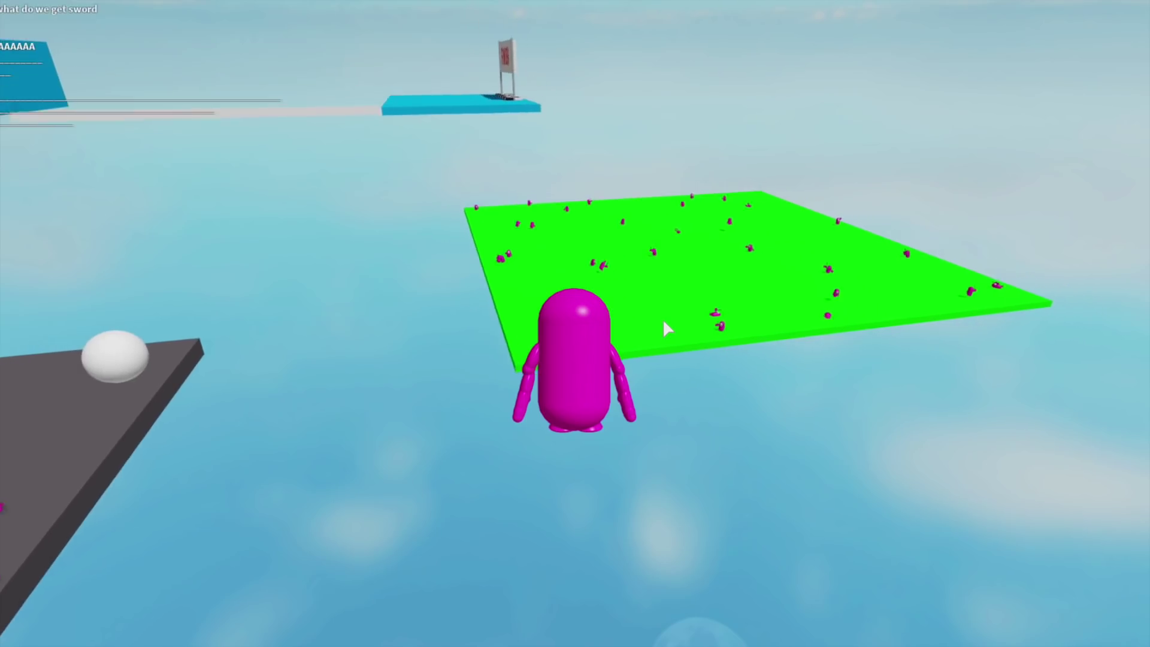
right_click_drag(644, 222, 643, 228)
key("w")
Shift the pink platform away from the end of the first bridge with F3X and select the red spinner
key("1")
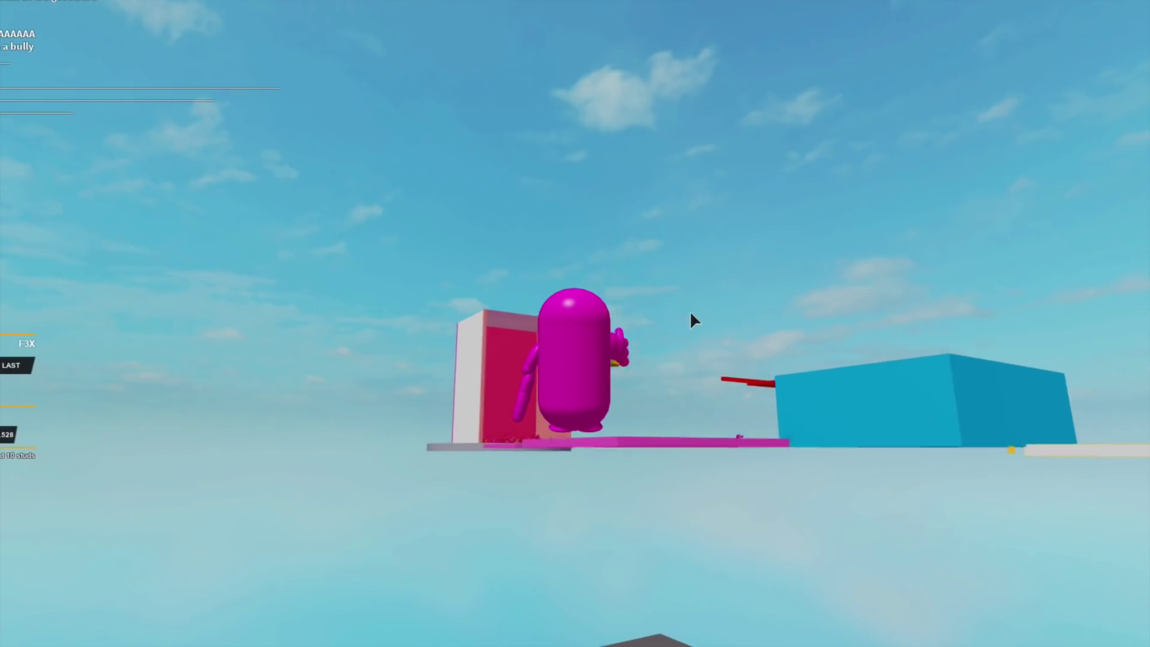
right_click_drag(689, 311, 750, 353)
left_click(750, 353)
key("w")
right_click_drag(842, 367, 832, 371)
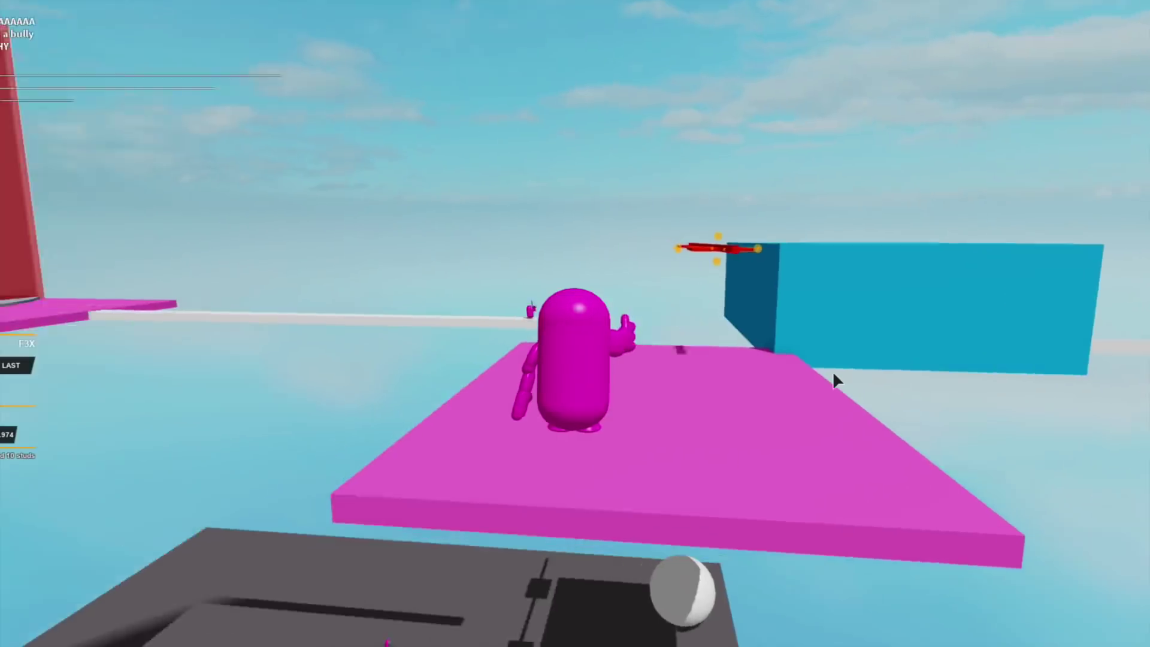
key("a")
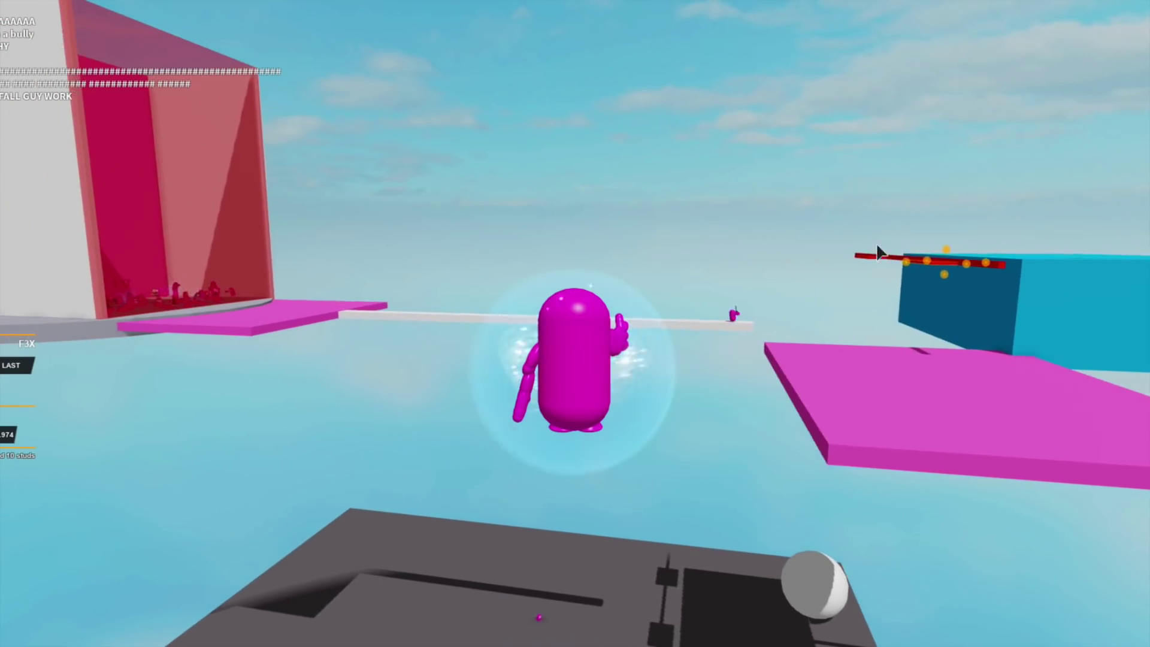
Fill the floor of the starting box with a red block and slide it out to the side with the F3X move tool
right_click_drag(878, 250, 617, 207)
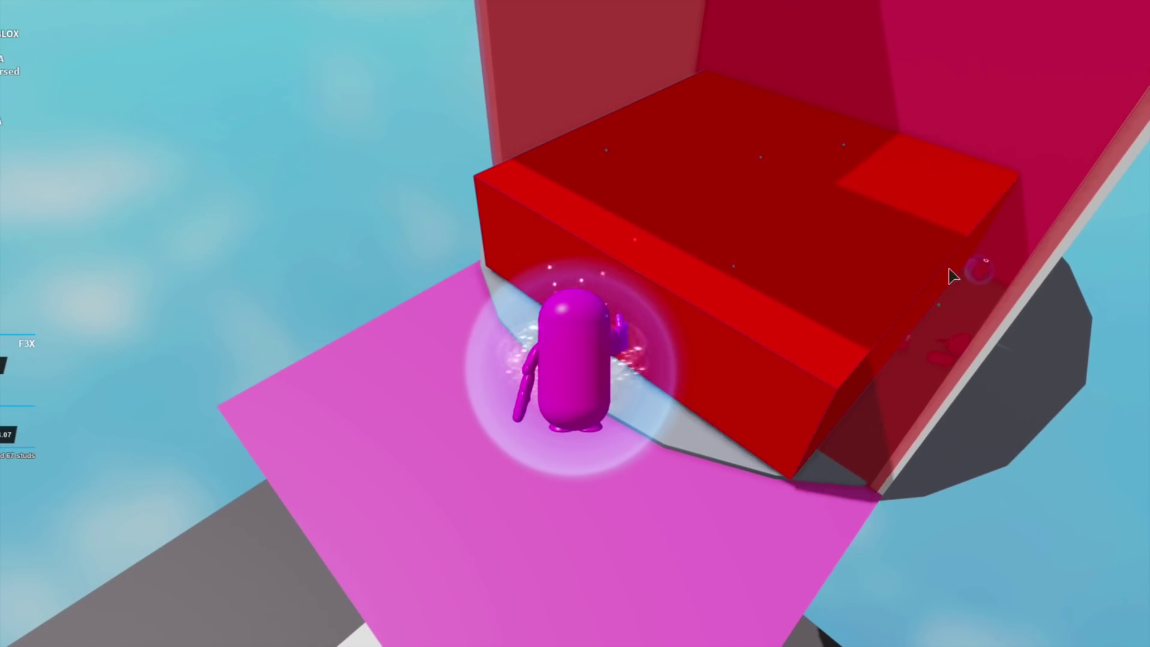
right_click_drag(1021, 298, 948, 303)
key("a")
key("z")
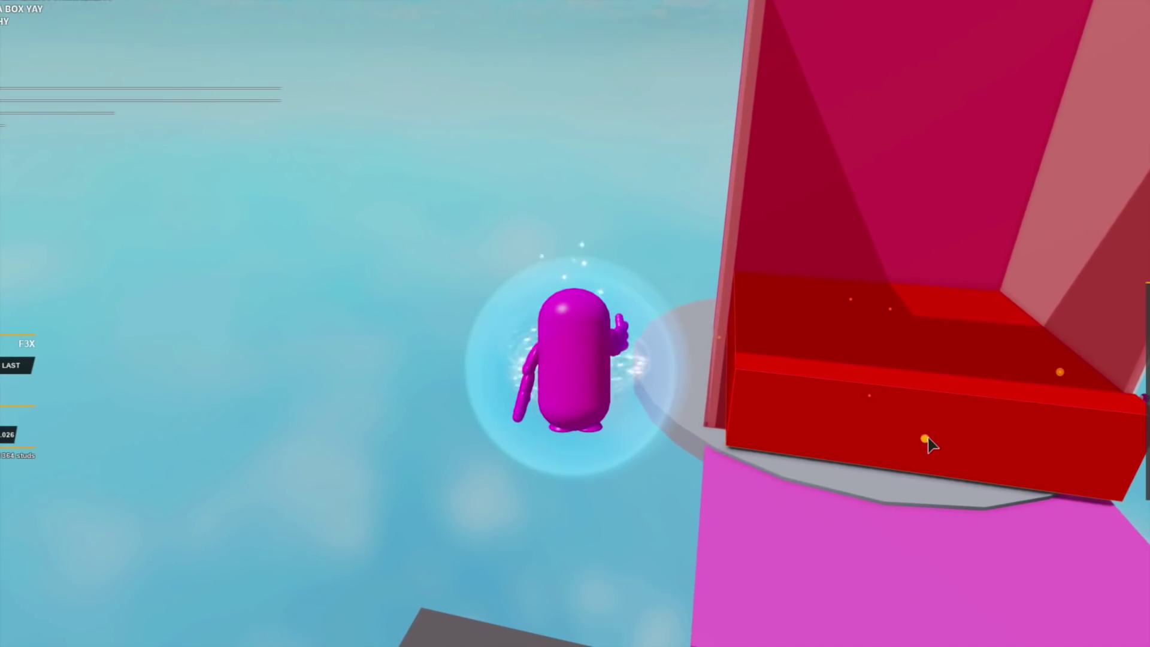
left_click_drag(719, 338, 776, 332)
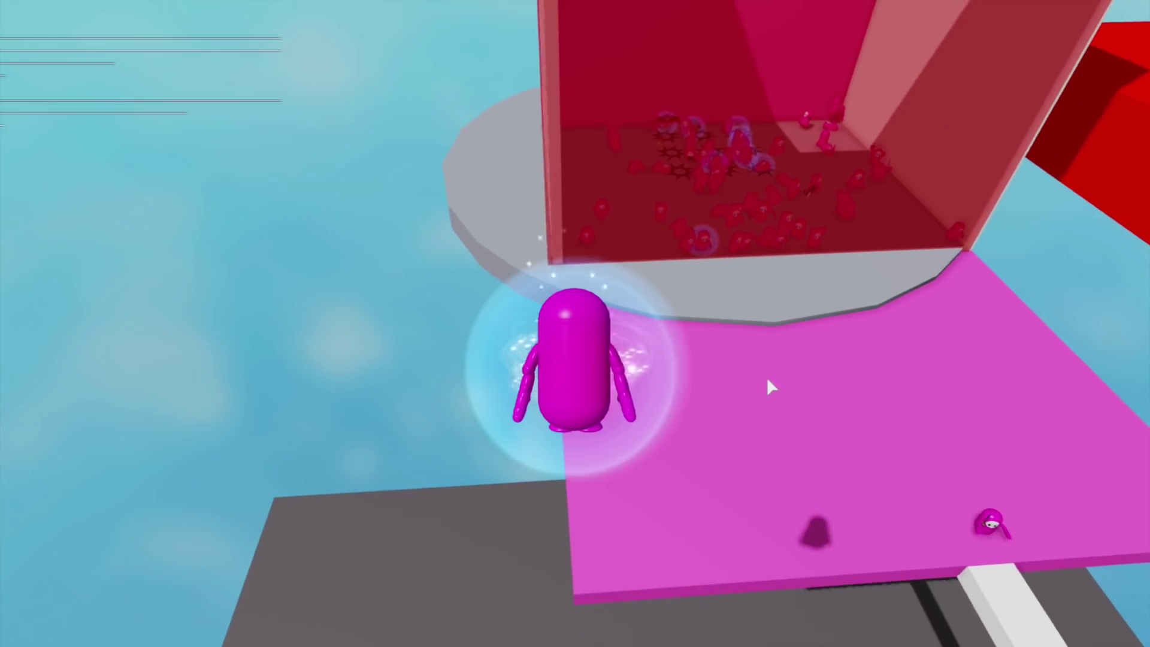
Fly back over the course to the green platform and watch the remaining players fight with swords
key("s")
right_click_drag(759, 324, 759, 324)
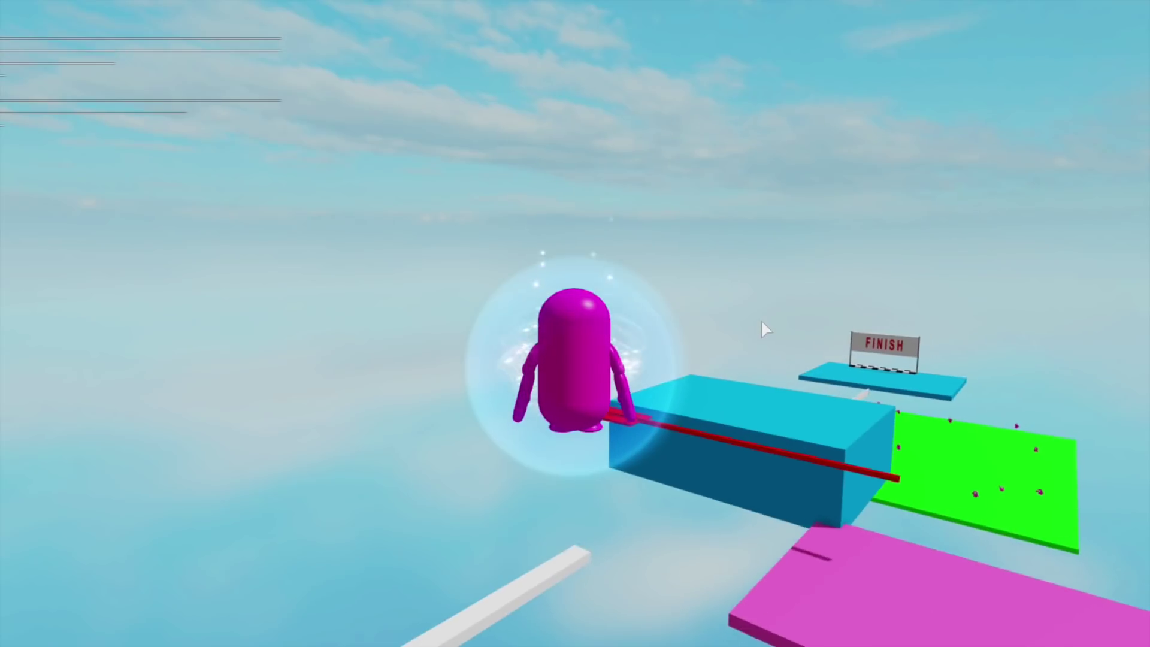
mouse_move(761, 318)
right_mouse_down()
mouse_move(799, 328)
mouse_move(767, 331)
right_mouse_up()
key("w")
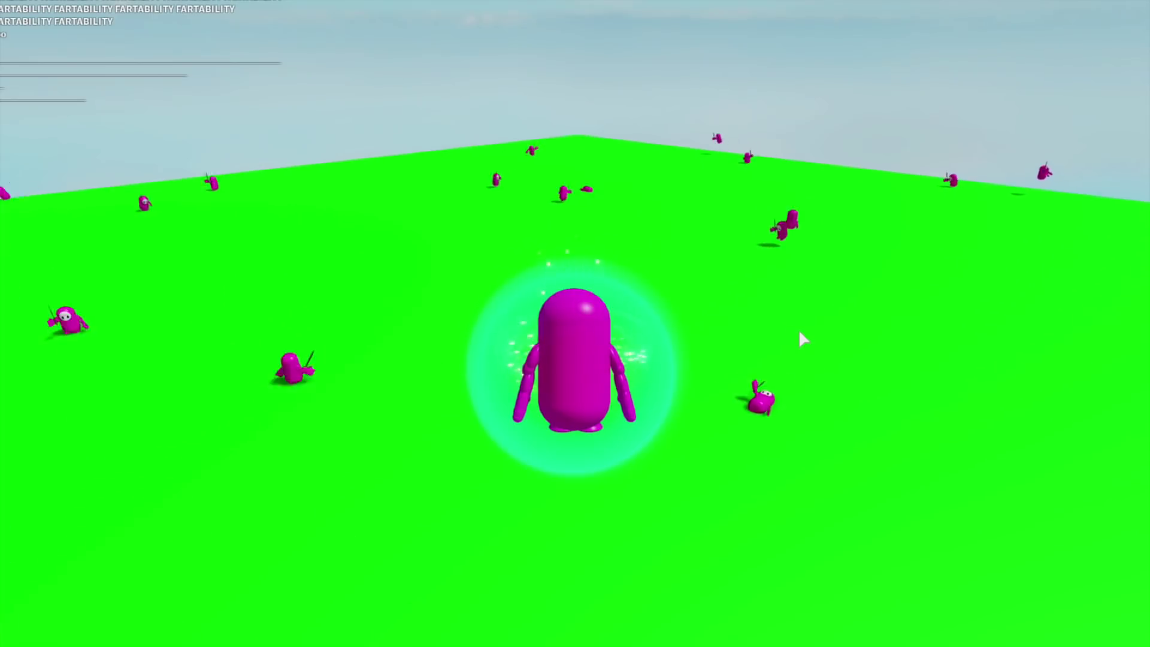
right_click_drag(799, 330, 800, 329)
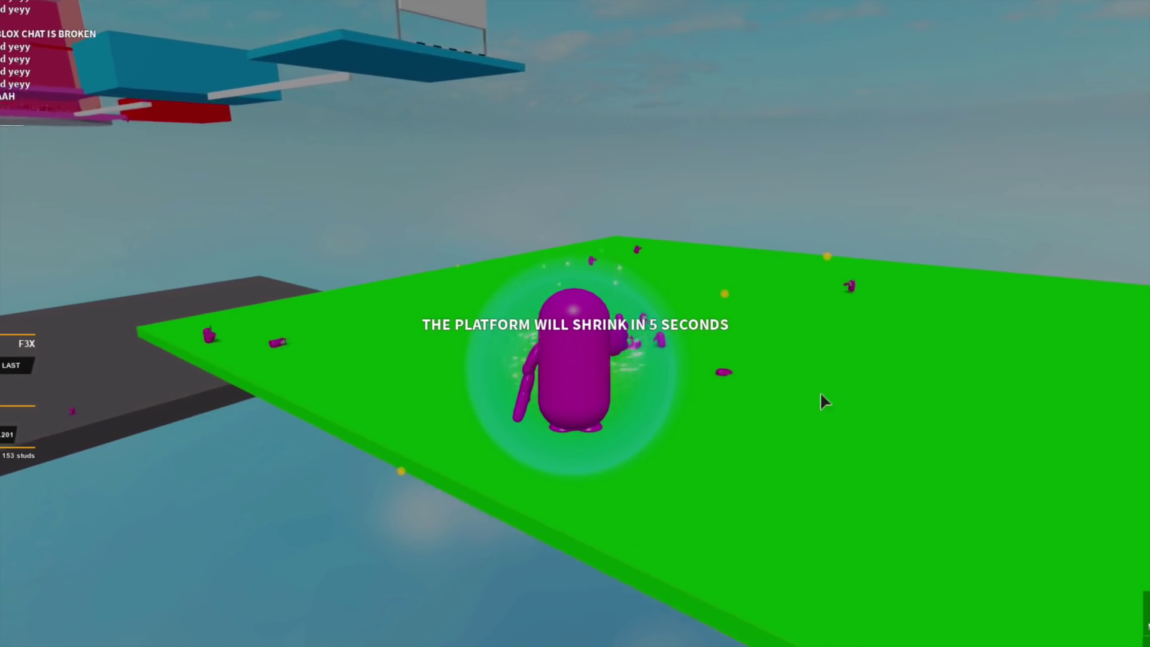
Announce "THE PLATFORM WILL SHRINK IN 5 SECONDS" and shrink the green platform from several sides with the F3X resize tool
right_click_drag(820, 391, 833, 376)
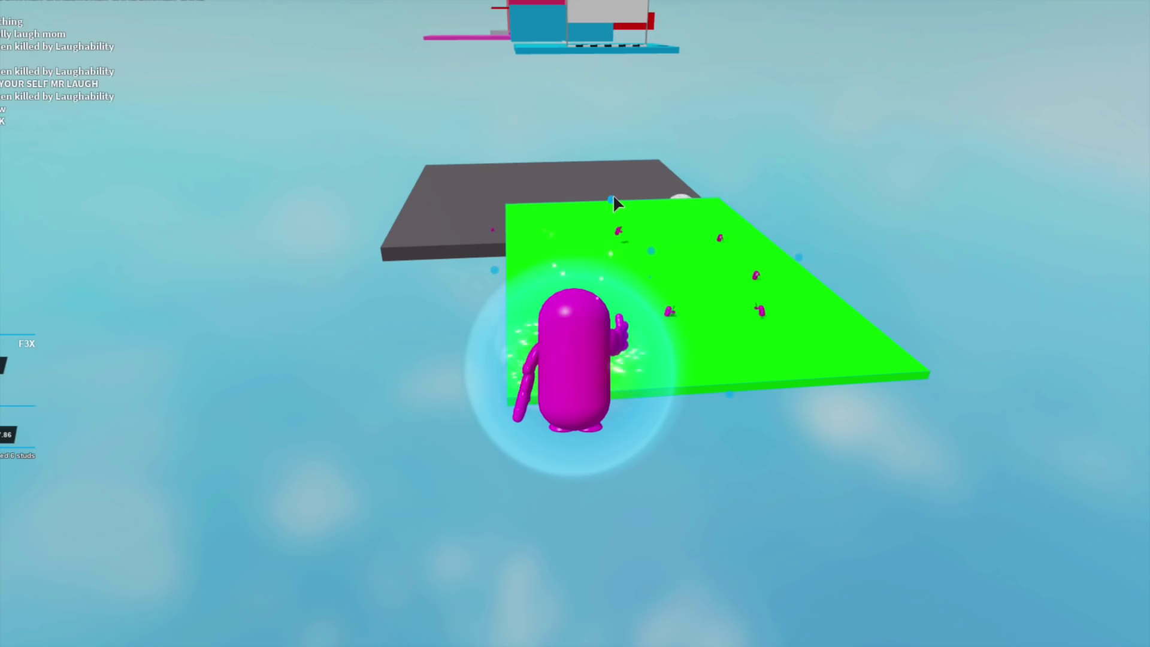
left_click_drag(613, 196, 626, 233)
right_click_drag(635, 230, 657, 233)
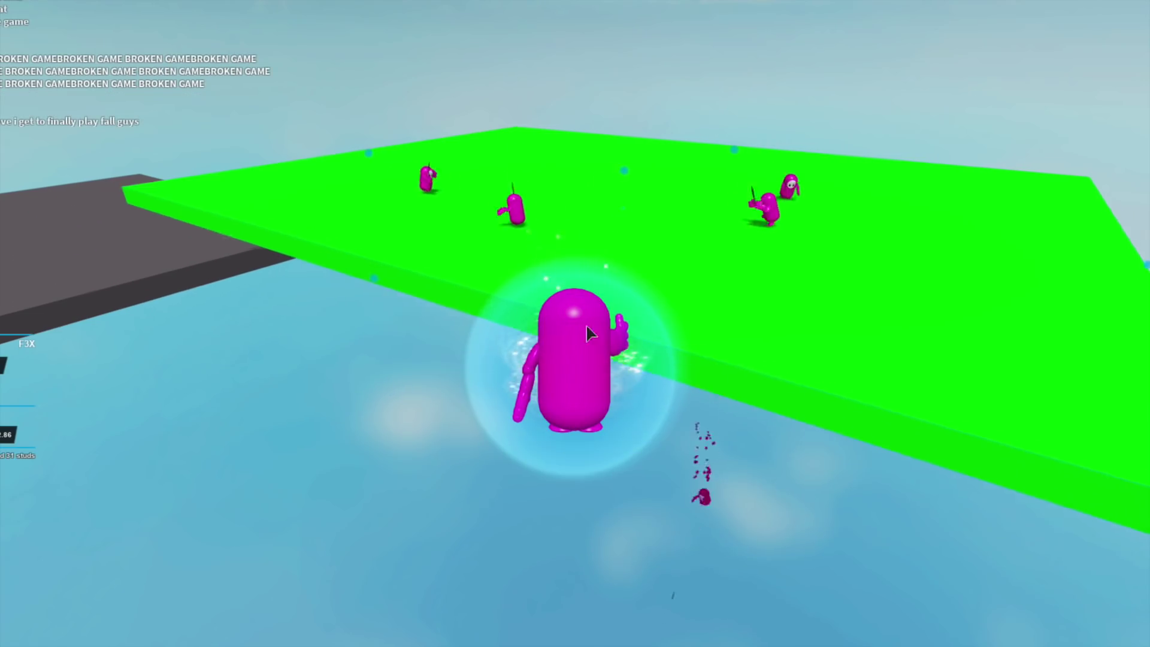
left_click_drag(902, 279, 819, 257)
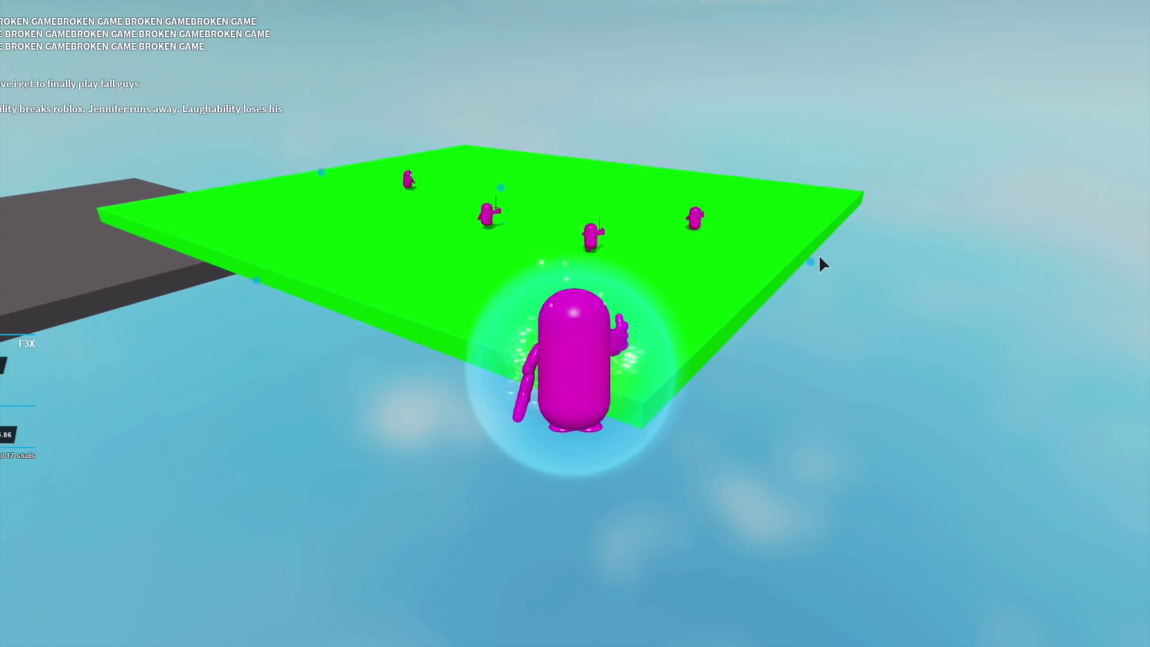
right_click_drag(837, 228, 837, 228)
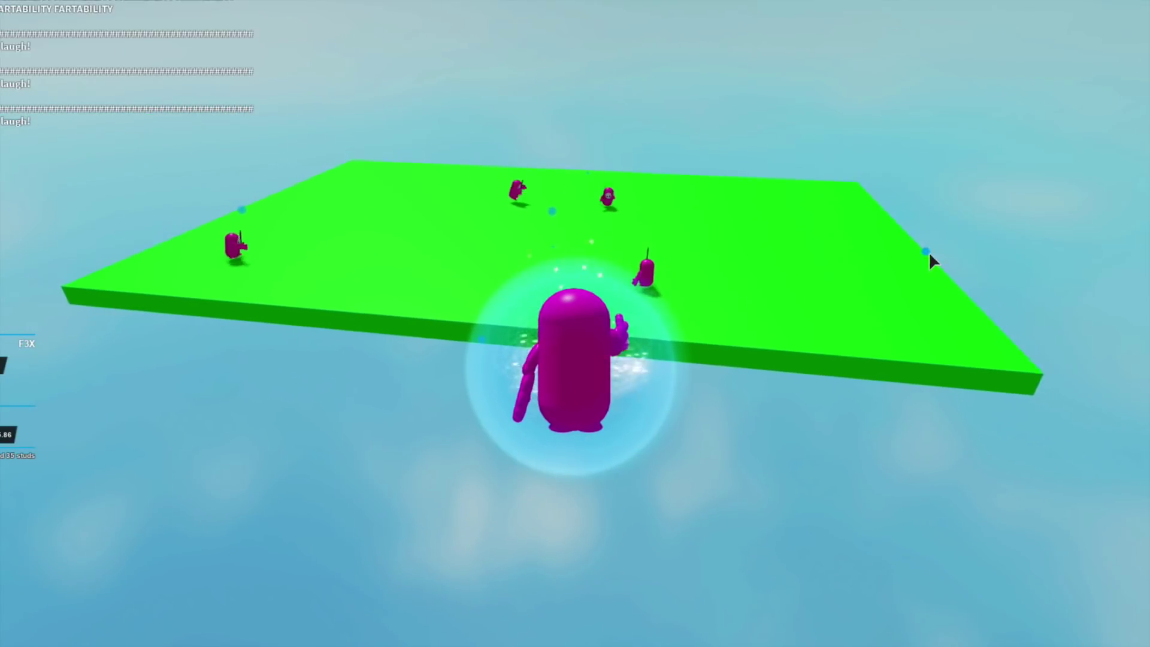
left_click_drag(929, 253, 671, 298)
right_click_drag(671, 298, 671, 298)
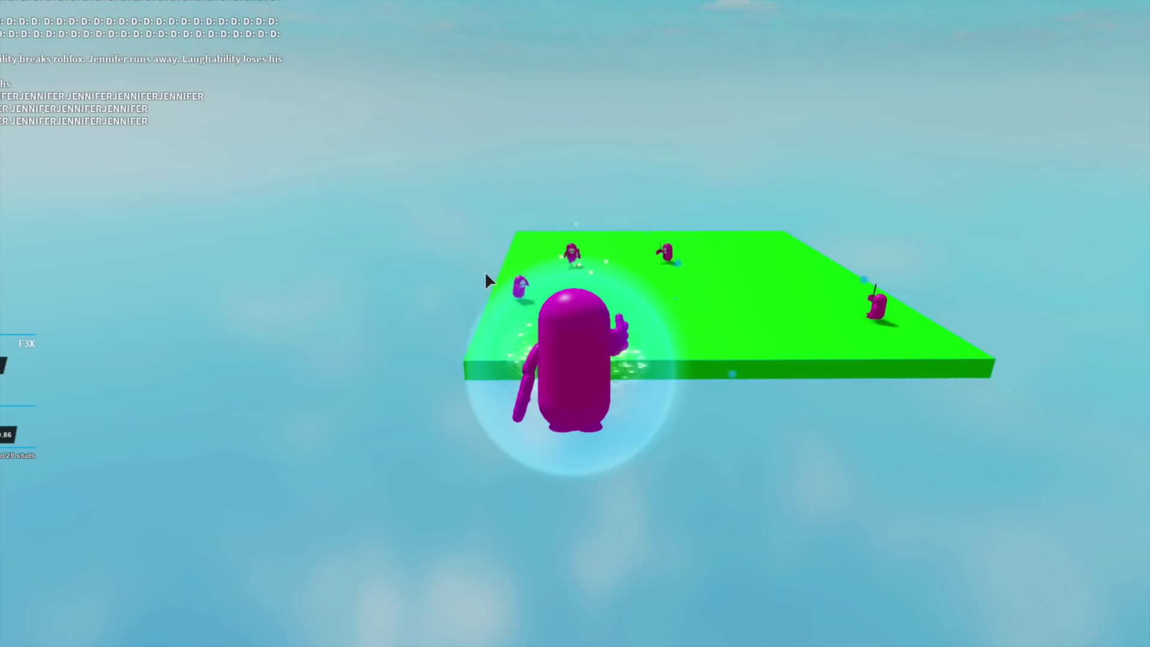
right_click_drag(803, 316, 797, 314)
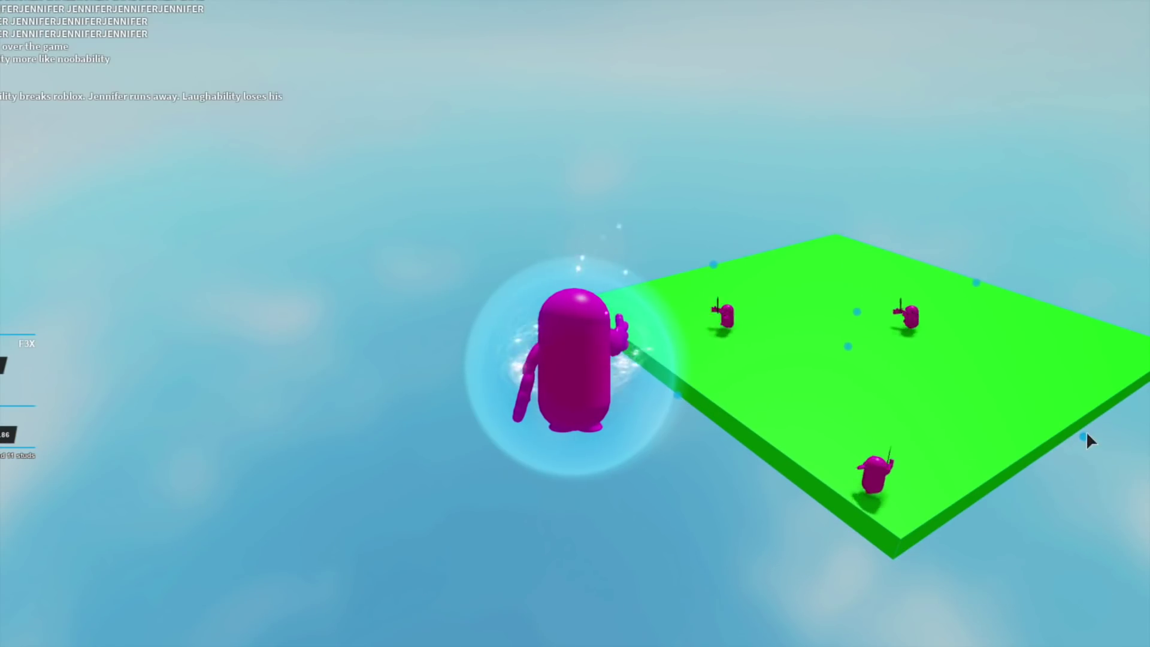
left_click_drag(975, 281, 913, 376)
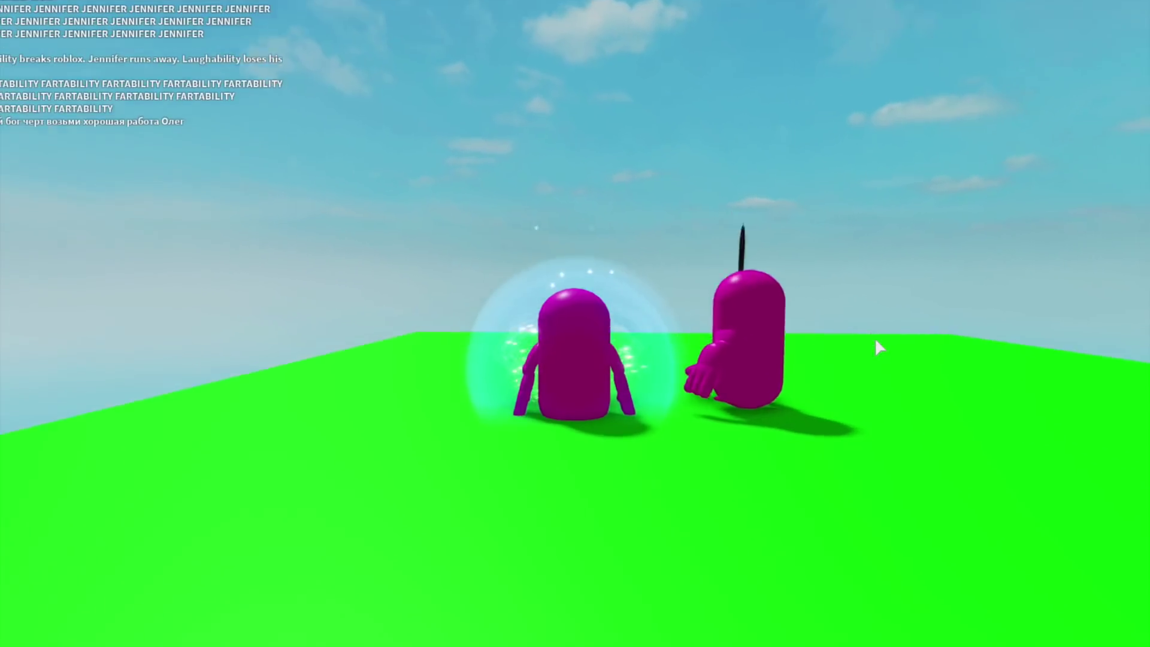
Stand beside the last surviving player on the green platform and view both characters from several angles
right_click_drag(875, 337, 875, 336)
right_click_drag(756, 380, 744, 377)
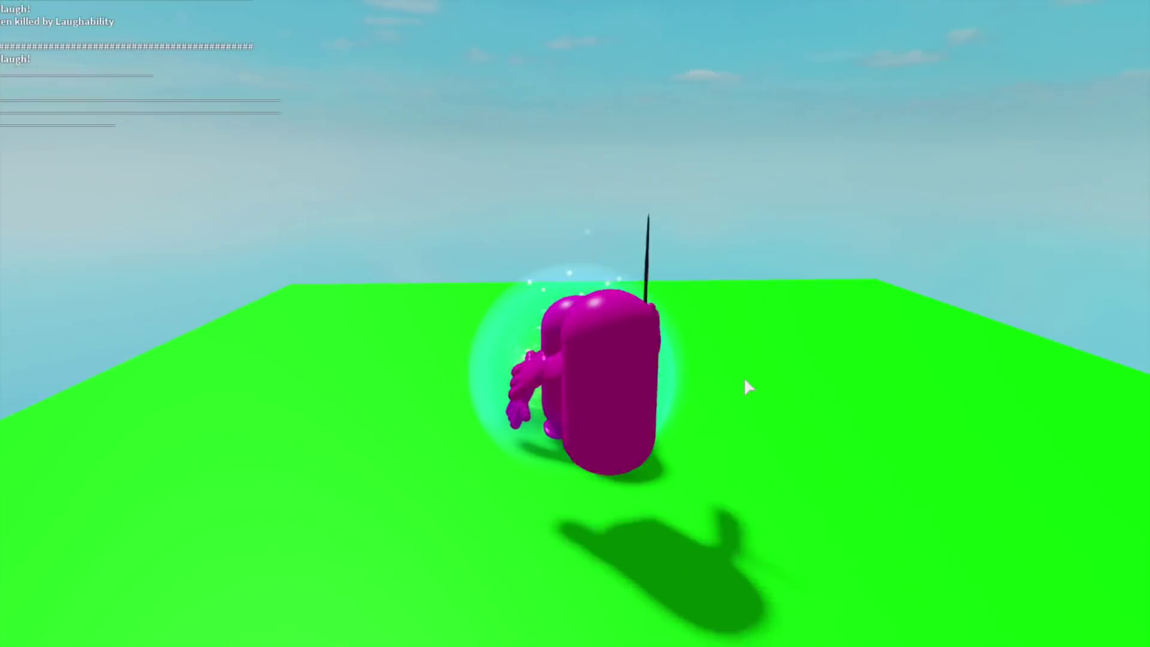
scroll(113, 106, "up", 4)
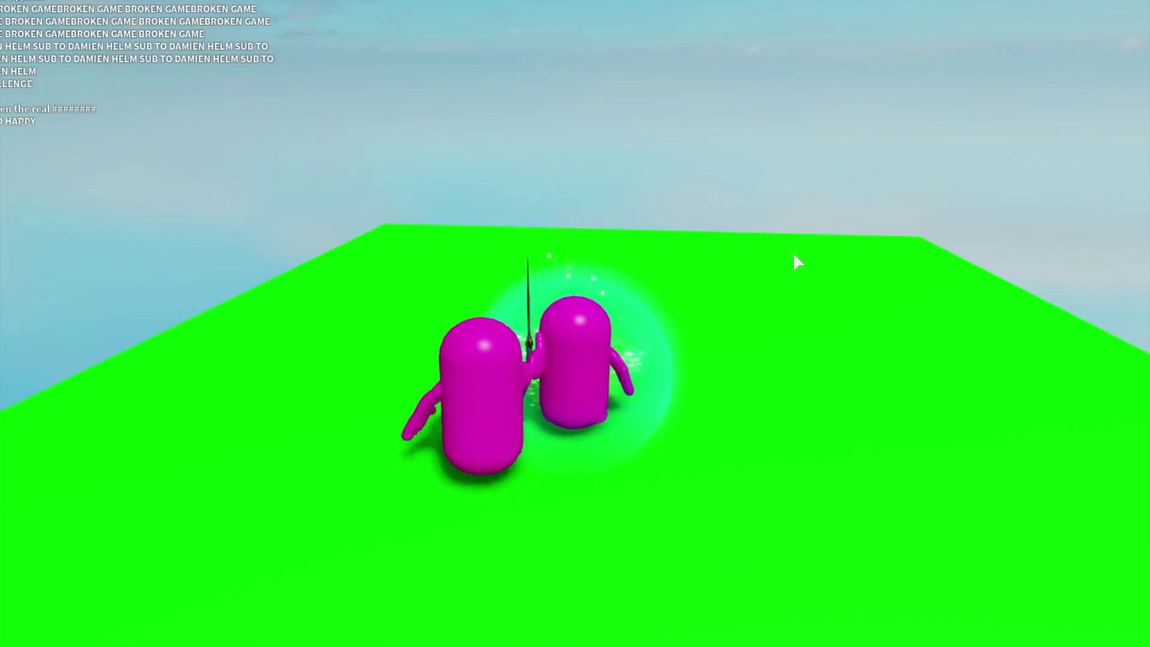
right_click_drag(799, 271, 799, 270)
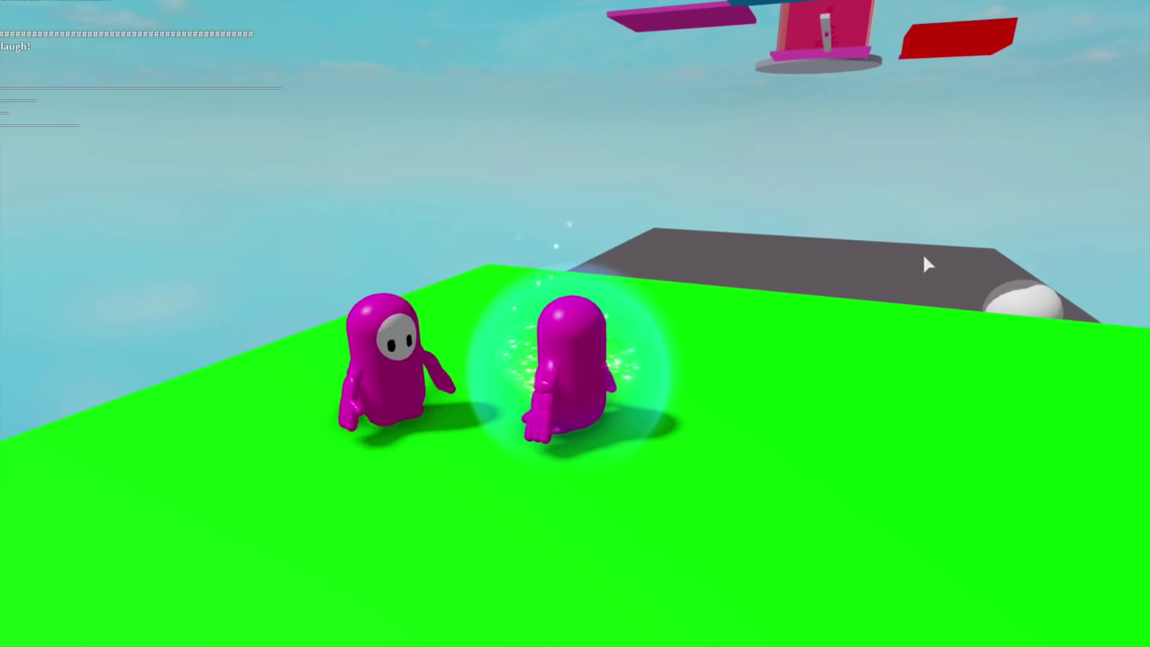
right_click_drag(925, 256, 925, 256)
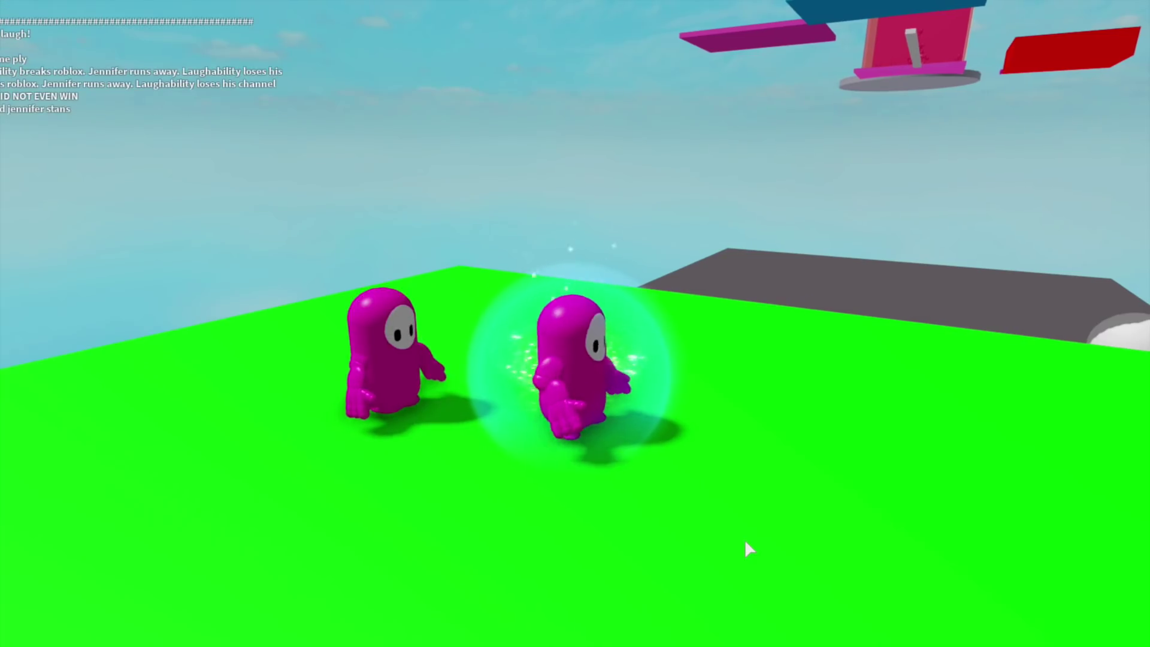
key("a")
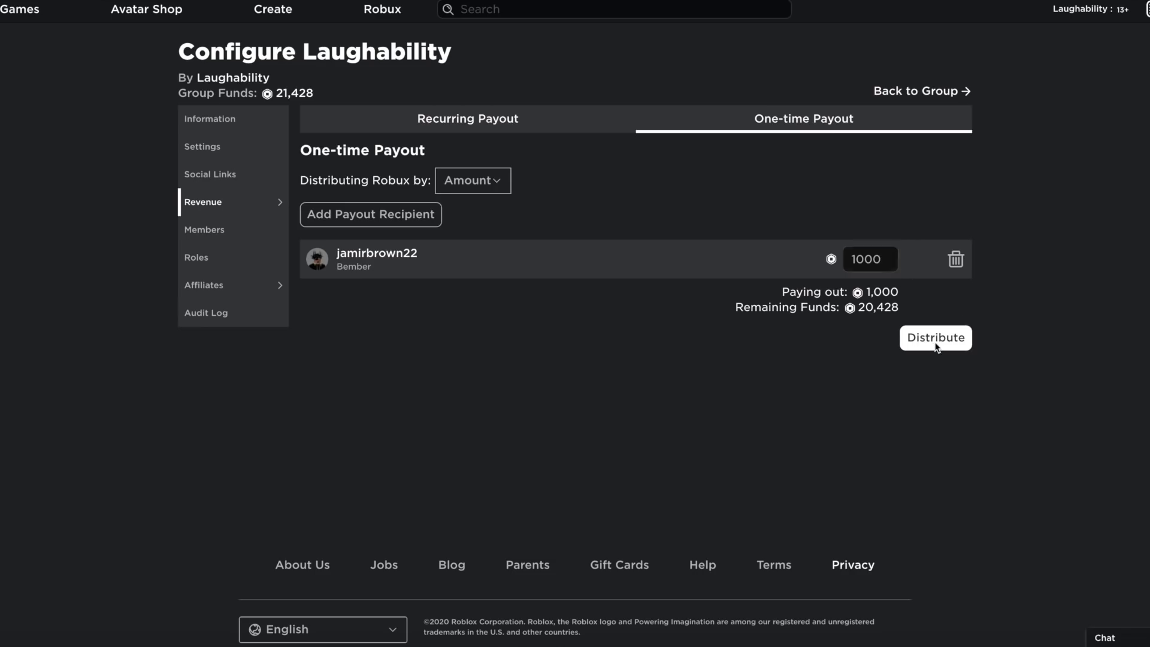
Switch to the Roblox group's one-time payout page and distribute 1000 Robux to the winner
left_click(937, 341)
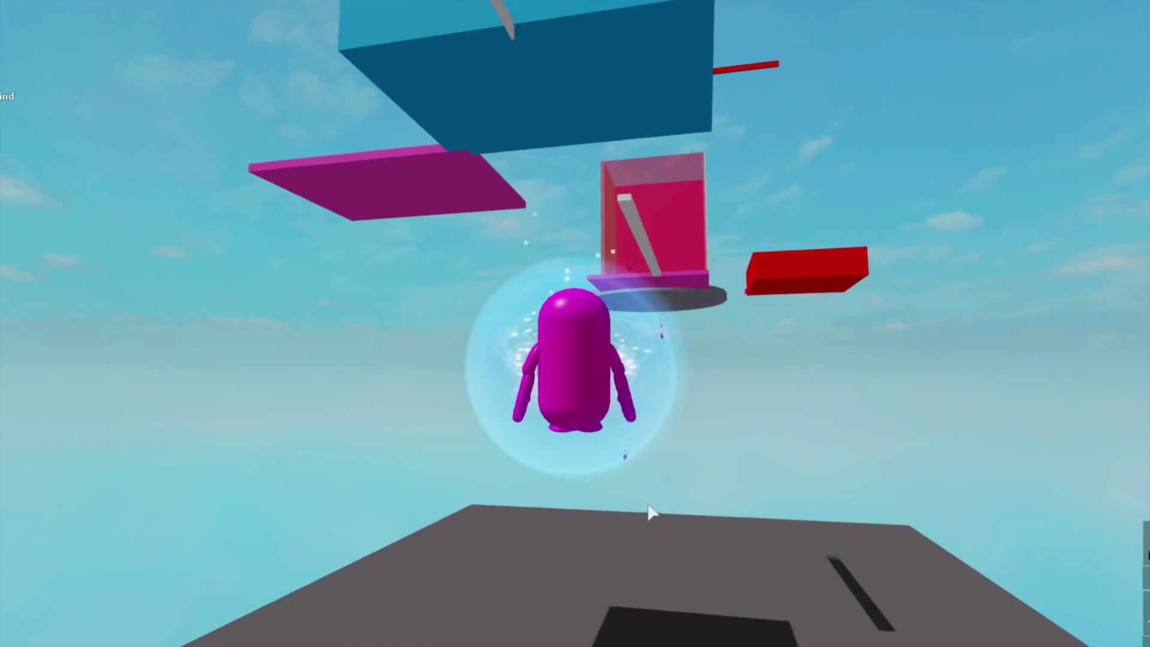
Fly over the course for a last overview and leave the game
key("w")
right_click_drag(654, 214, 654, 214)
key("w")
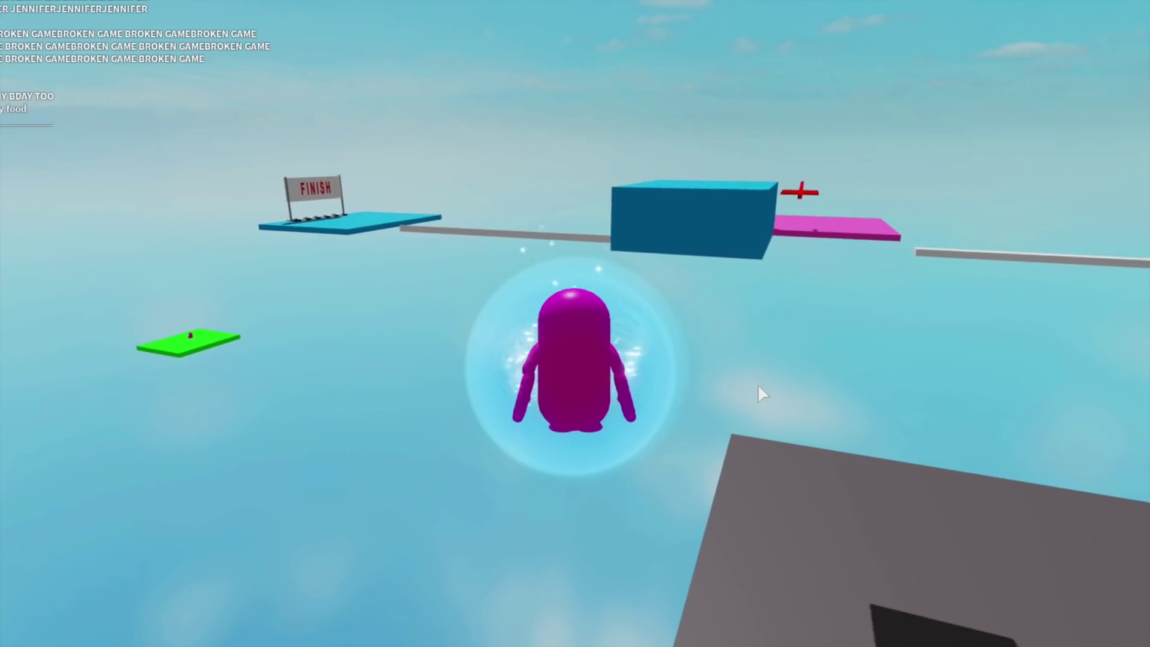
key("Escape")
key("l")
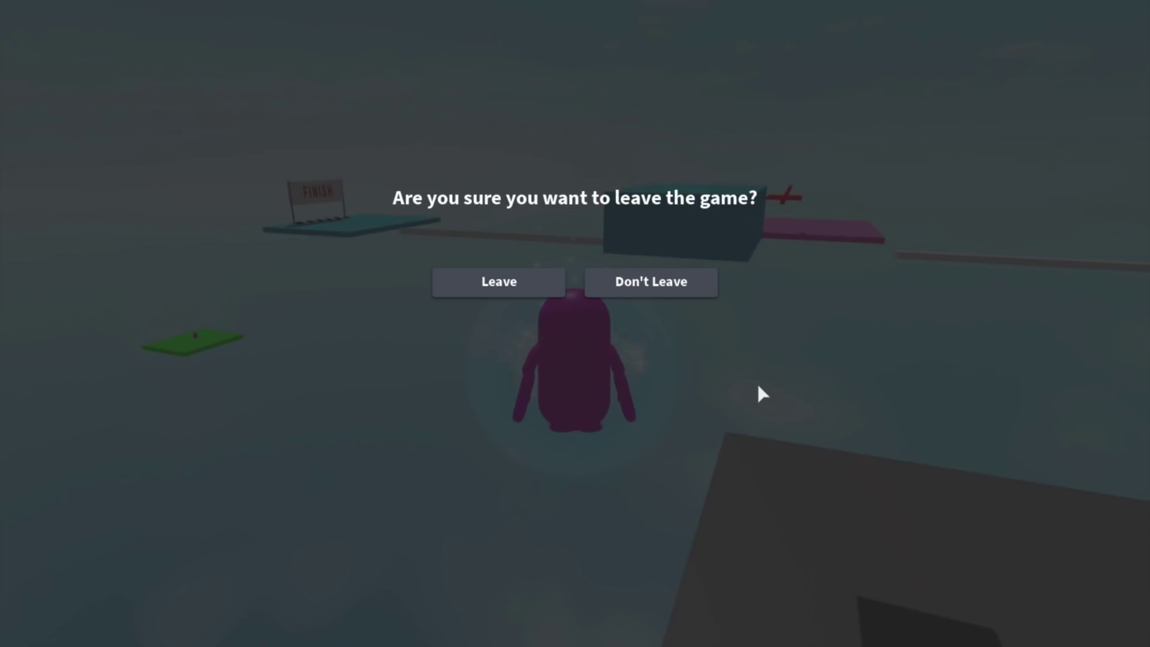
key("Return")
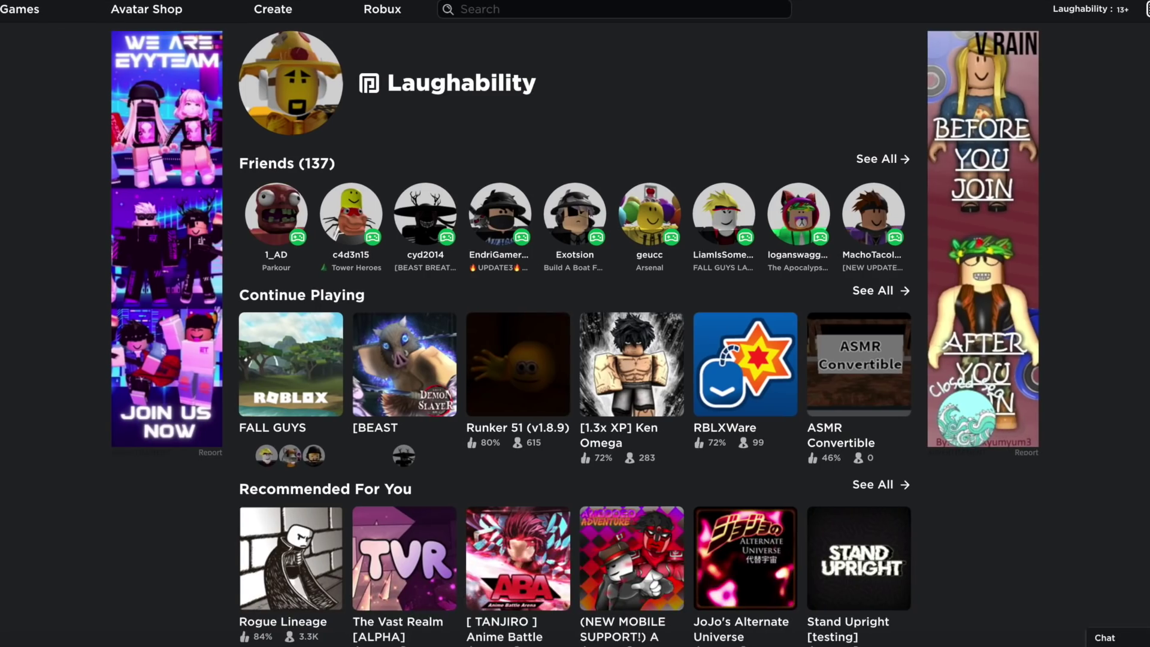